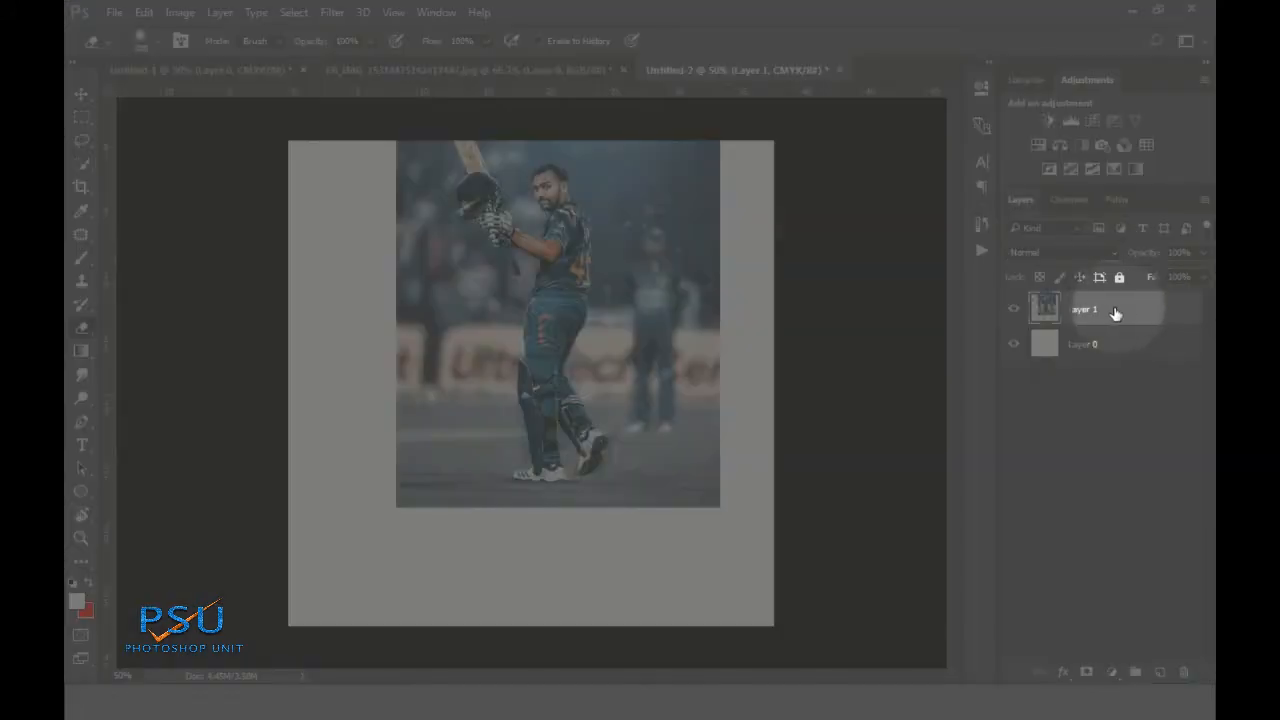
Scale the cricketer photo to about 121% × 125% so it fills the canvas height, with narrow side margins
key("ctrl+t")
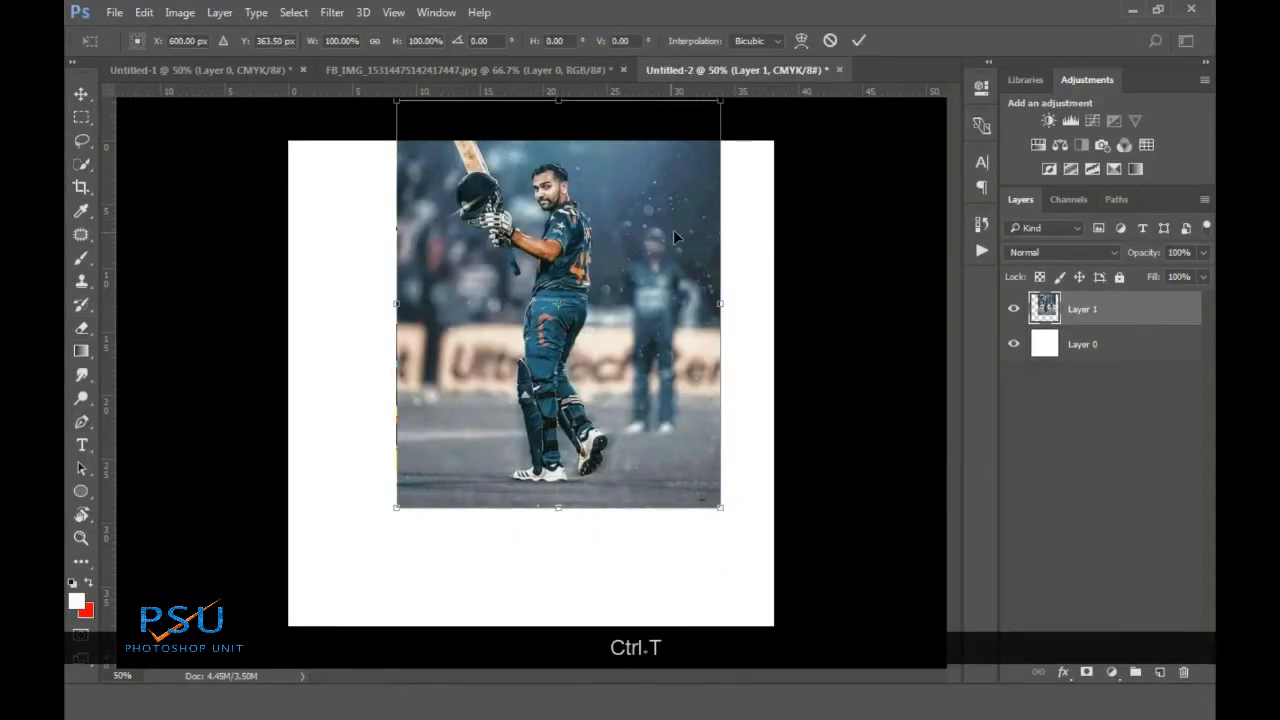
left_click_drag(642, 186, 608, 246)
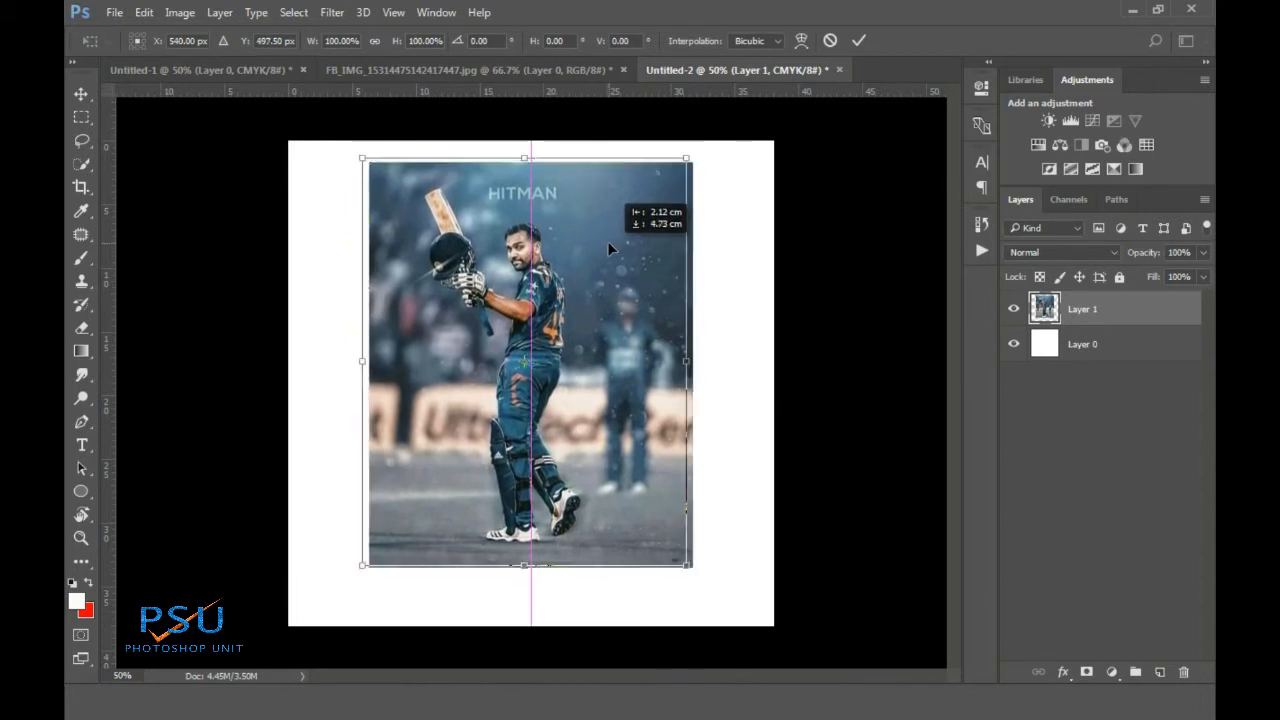
left_click_drag(688, 567, 730, 626)
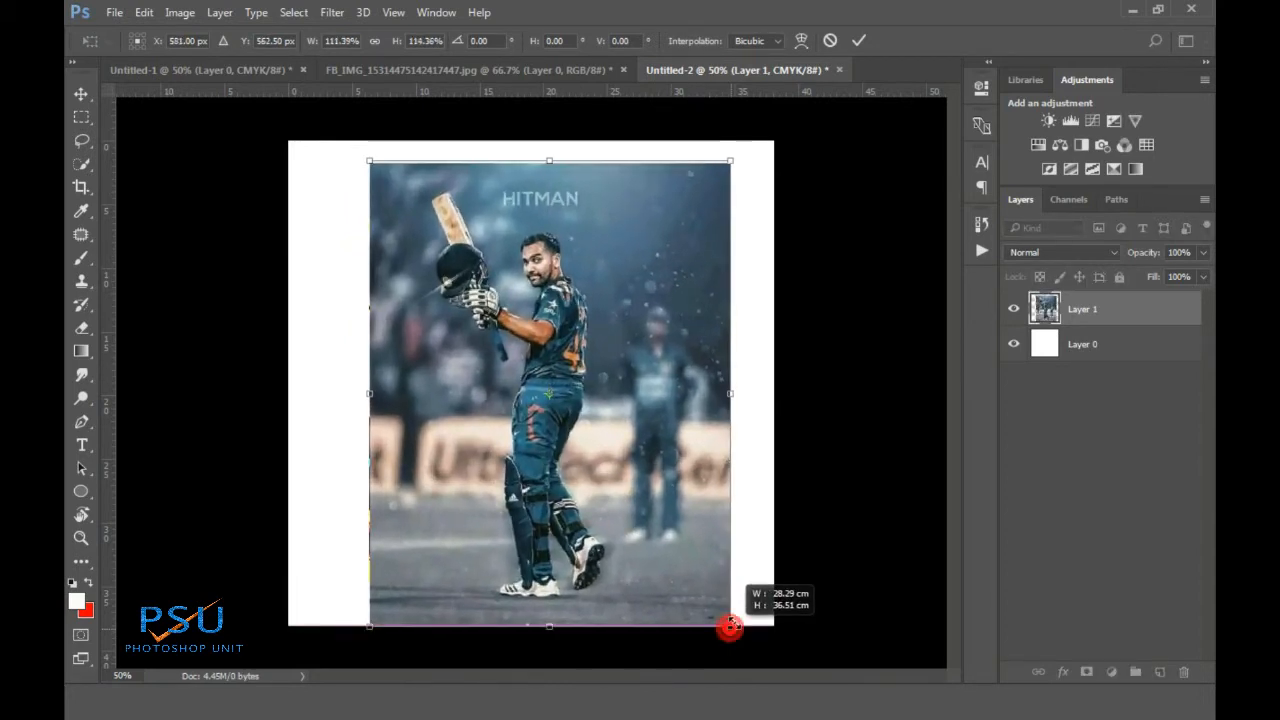
left_click_drag(368, 161, 347, 130)
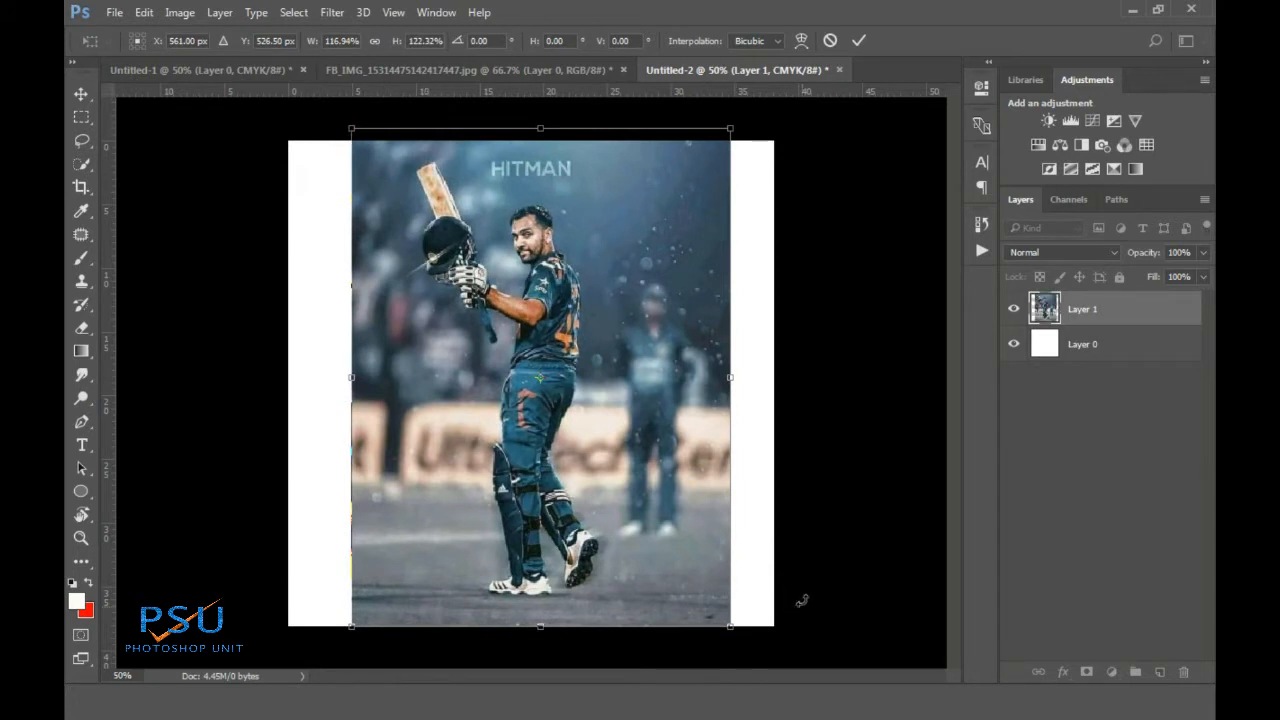
left_click_drag(732, 627, 739, 635)
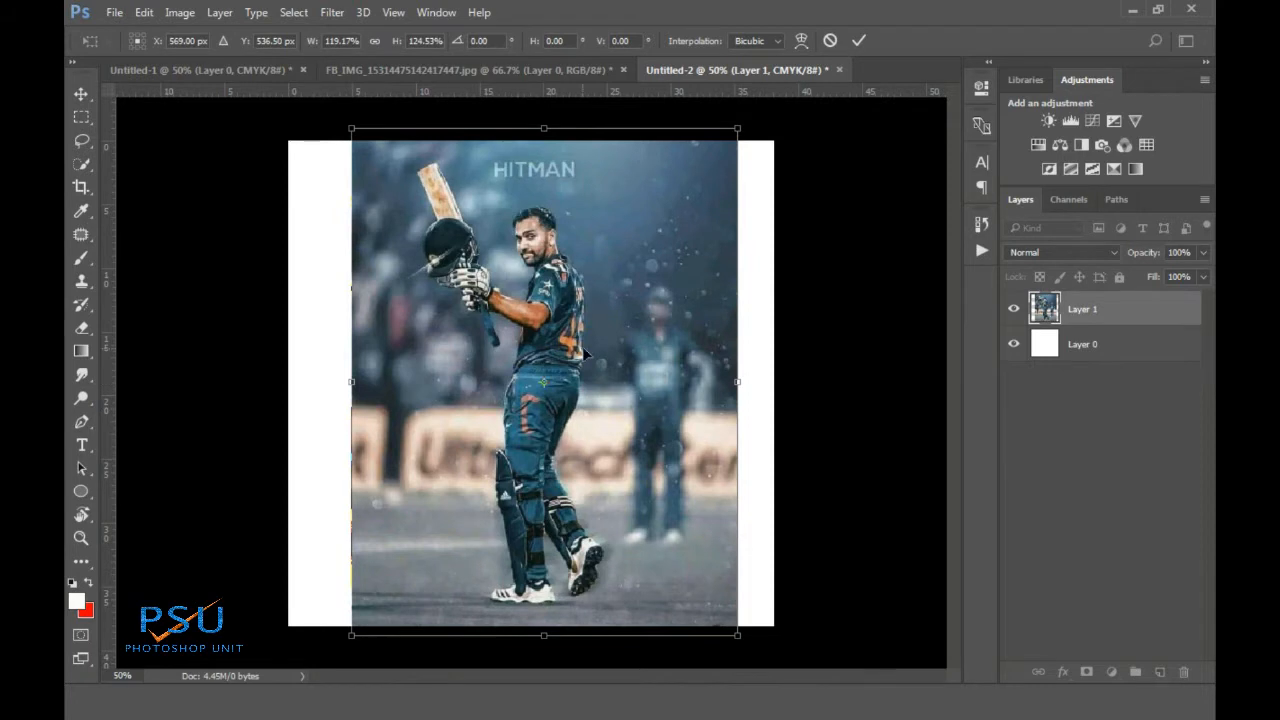
left_click_drag(587, 355, 572, 346)
left_click_drag(729, 393, 731, 387)
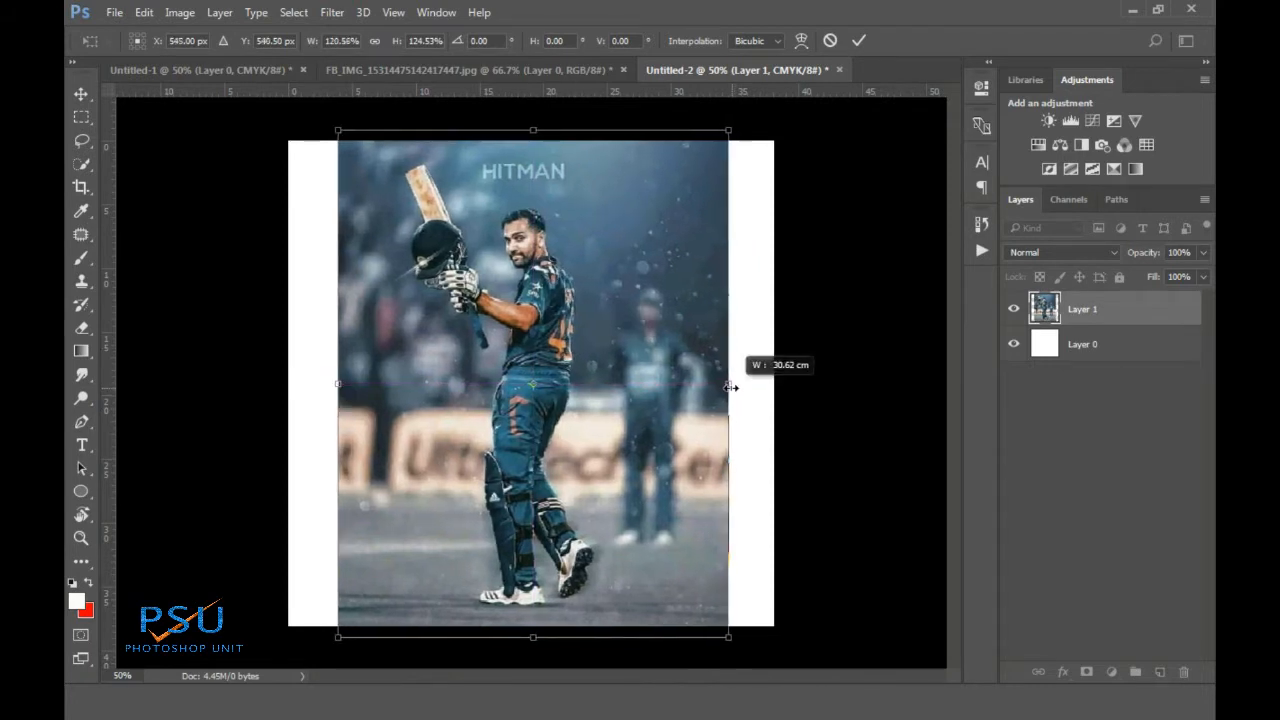
left_click(857, 42)
key("e")
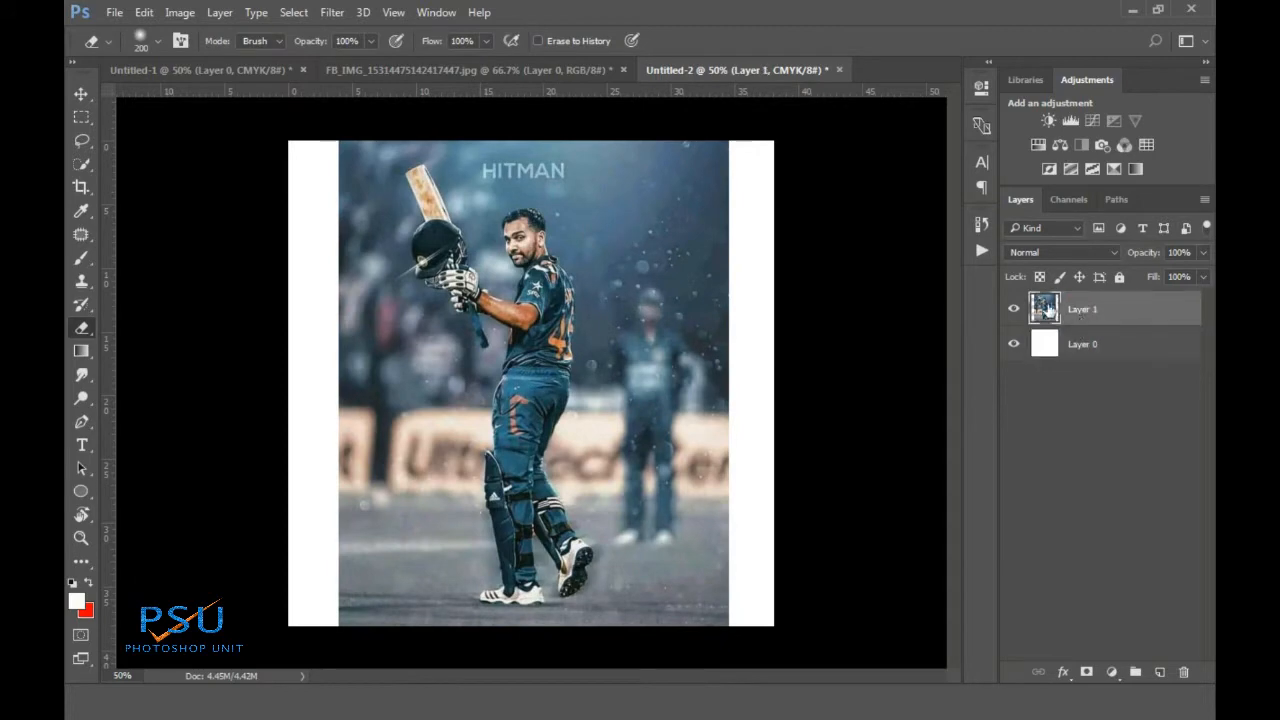
Add an off-white #fefbf9 Solid Color fill layer over the photo and rasterize it for erasing
left_click(1113, 674)
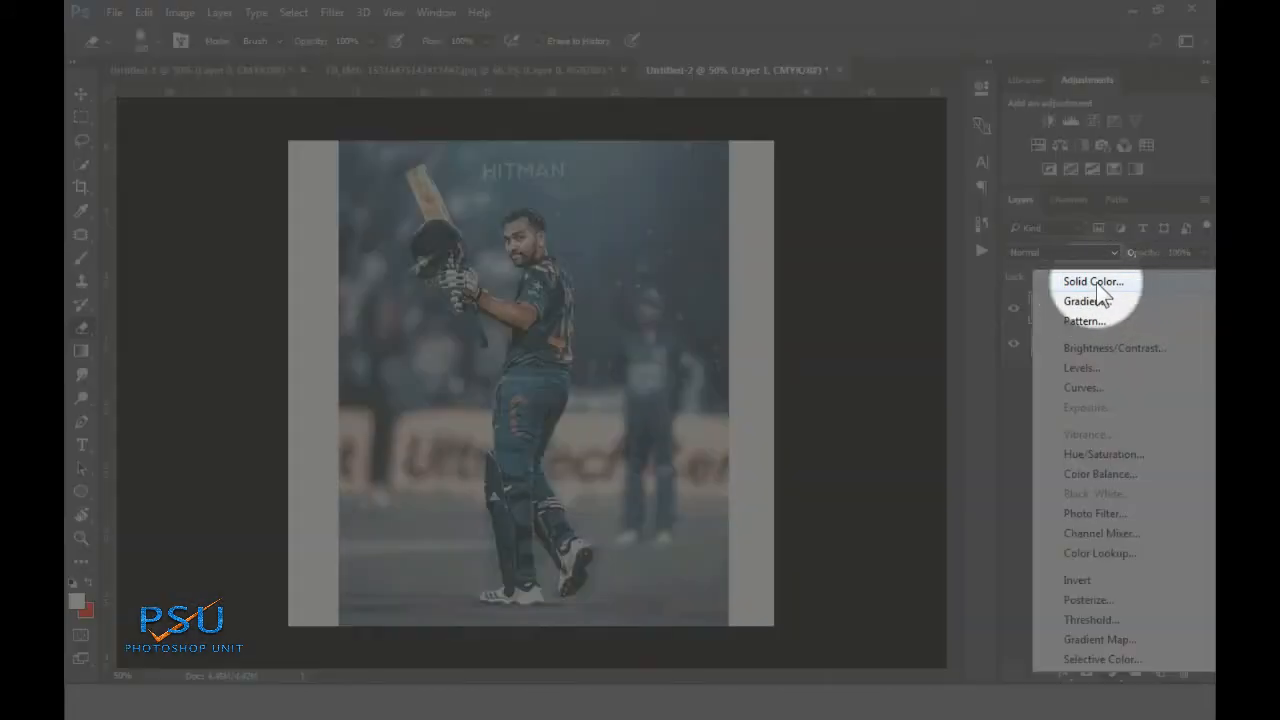
left_click(1097, 281)
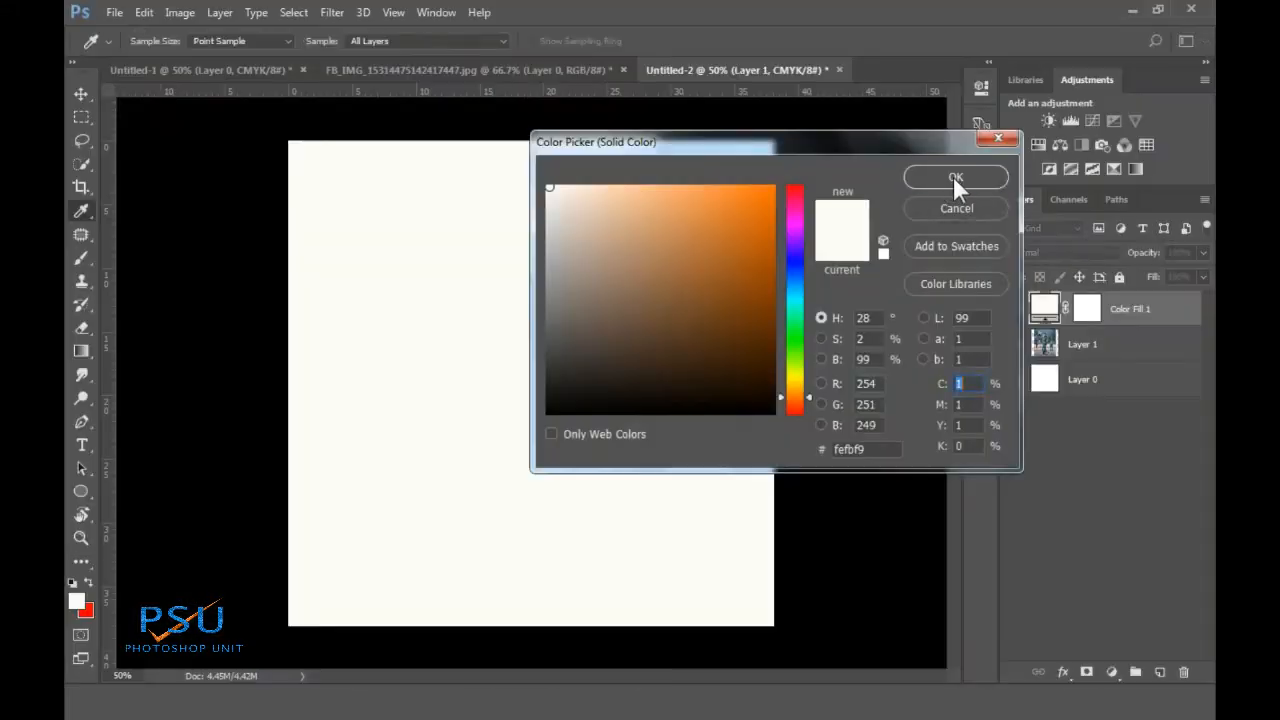
left_click(952, 175)
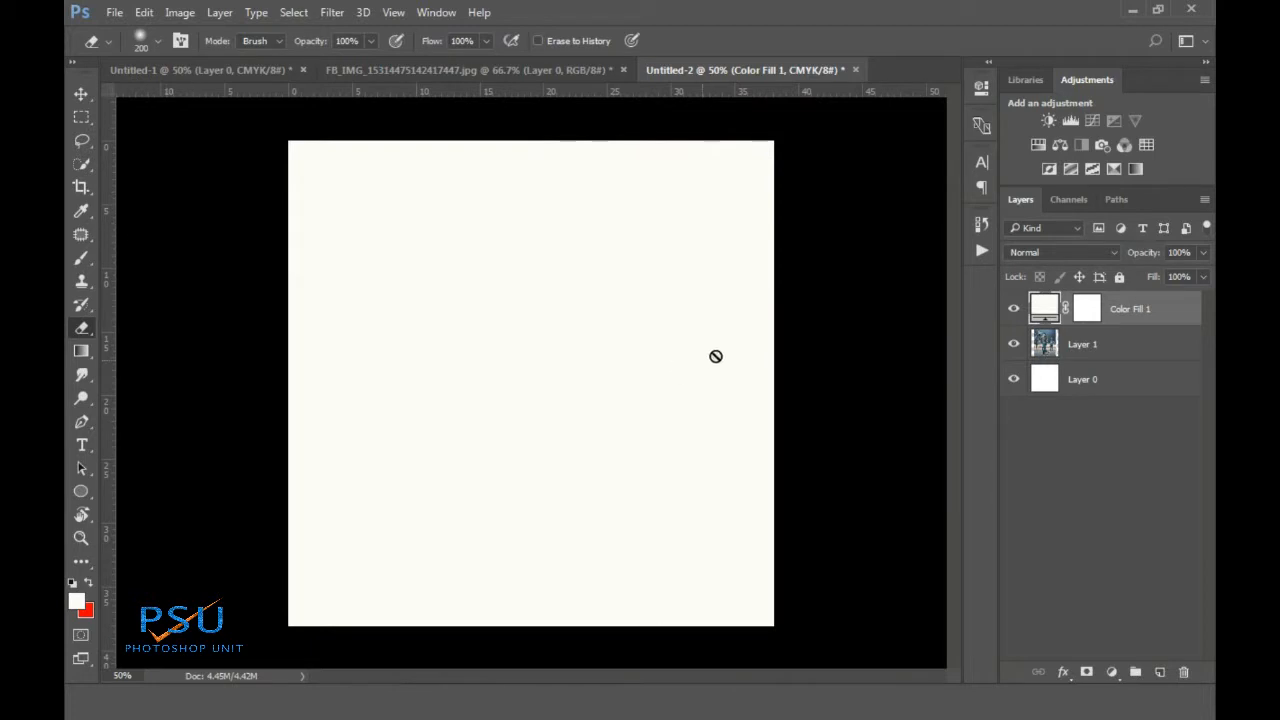
left_click(472, 281)
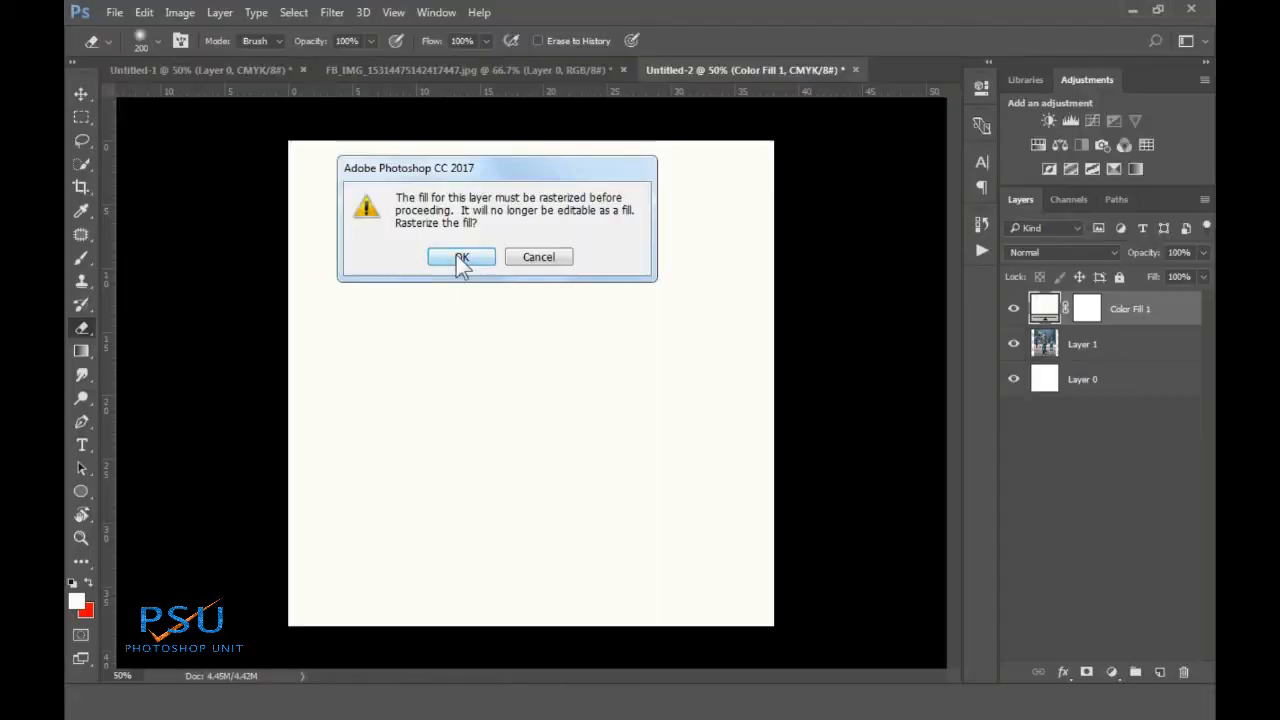
left_click(461, 258)
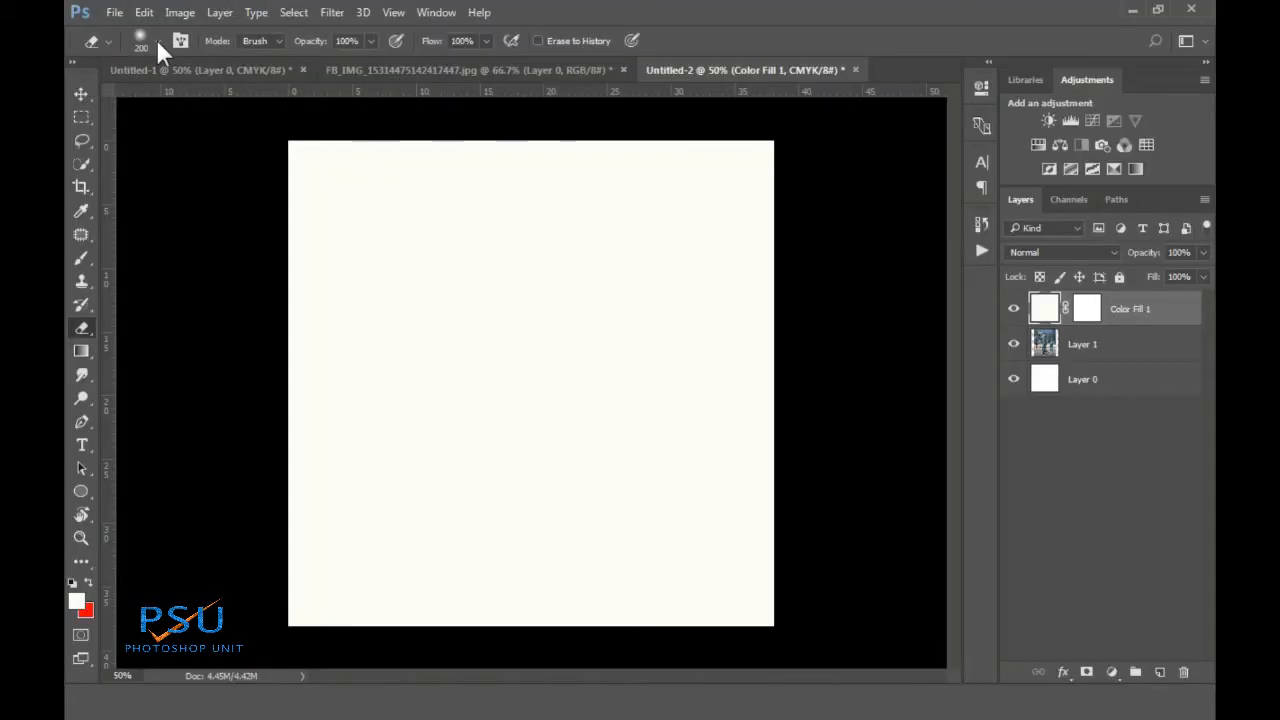
left_click(156, 42)
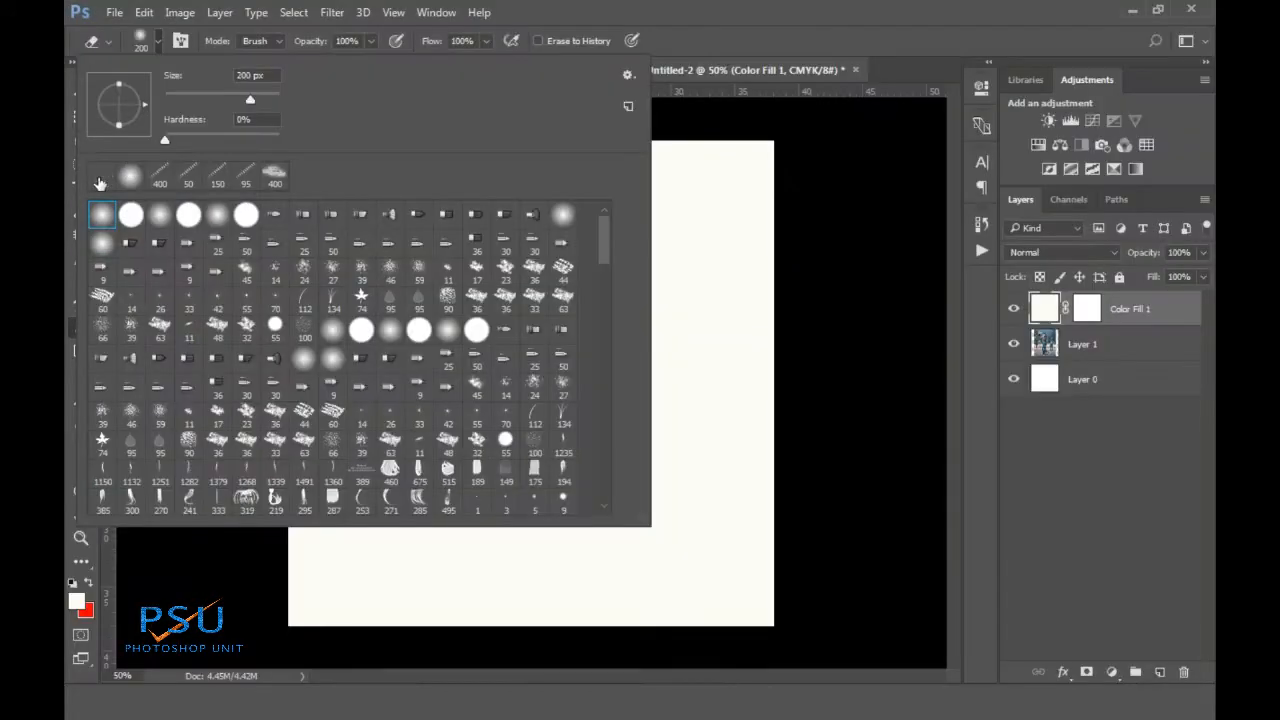
Pick the 700 px cloud brush and erase through the fill to reveal the player's upper body
left_click(100, 183)
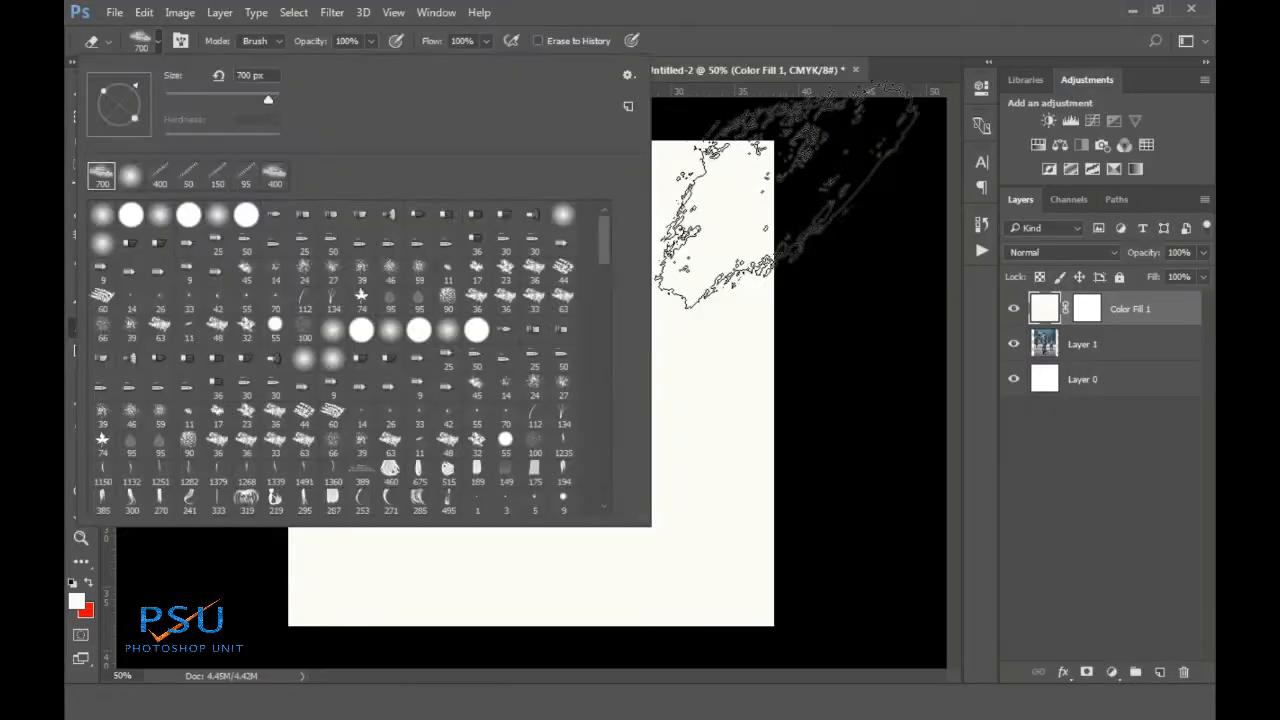
left_click(790, 195)
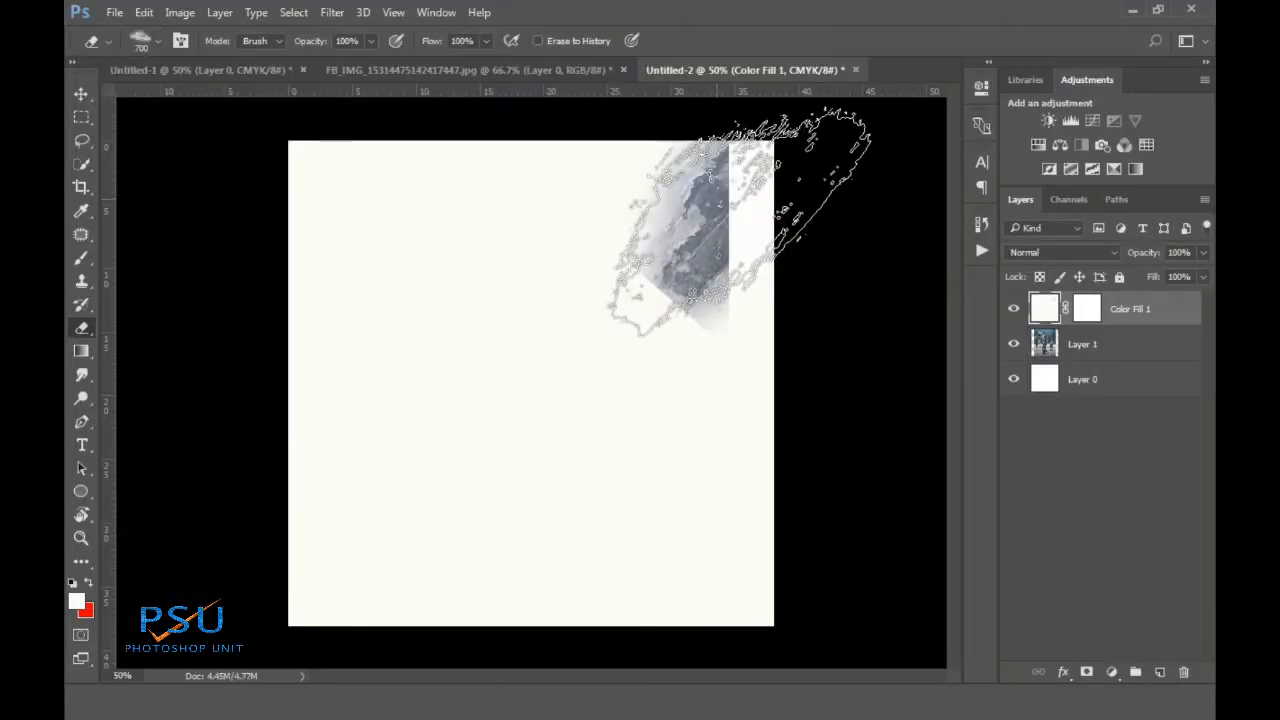
key("ctrl+z")
key("bracketleft")
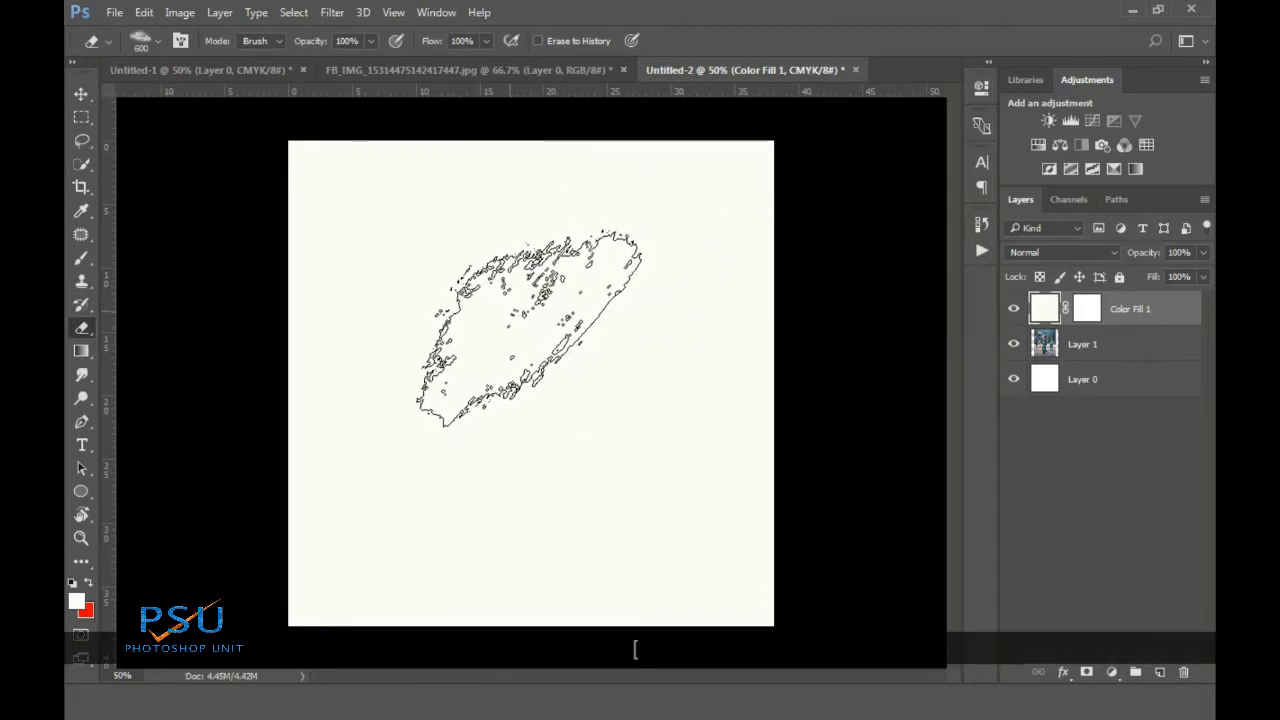
scroll(503, 297, "down", 1)
mouse_move(503, 297)
left_mouse_down()
mouse_move(490, 290)
mouse_move(508, 337)
mouse_move(538, 357)
mouse_move(518, 365)
mouse_move(542, 409)
mouse_move(516, 410)
left_mouse_up()
key("bracketright")
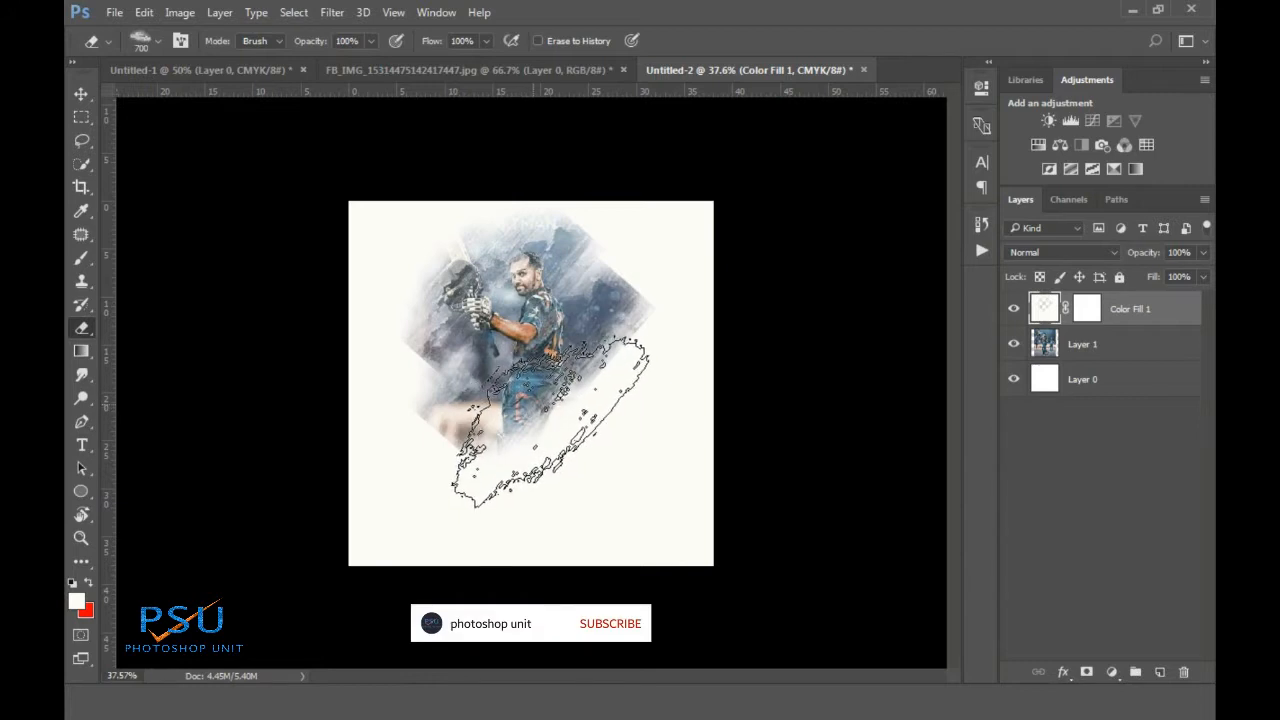
Erase further with smaller tips to reveal the legs, bat, gloves and upper-left background
left_click(537, 413)
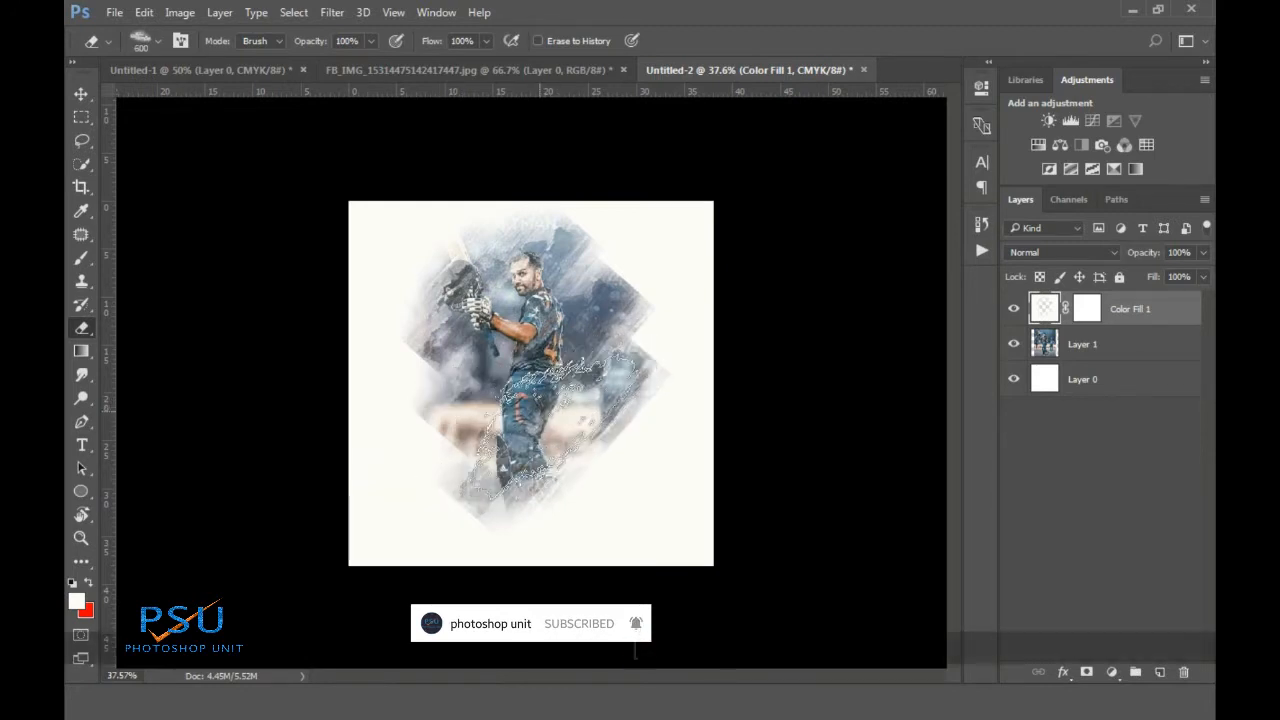
key("bracketleft")
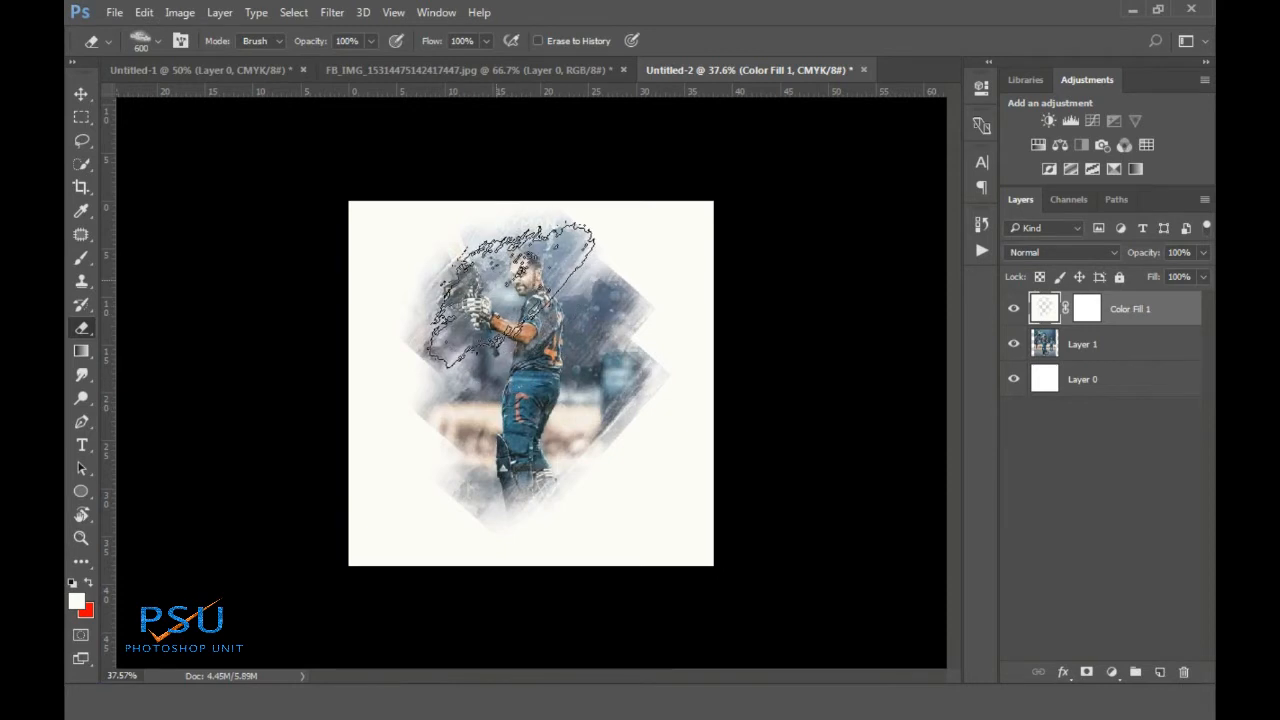
key("bracketleft")
left_click(500, 283)
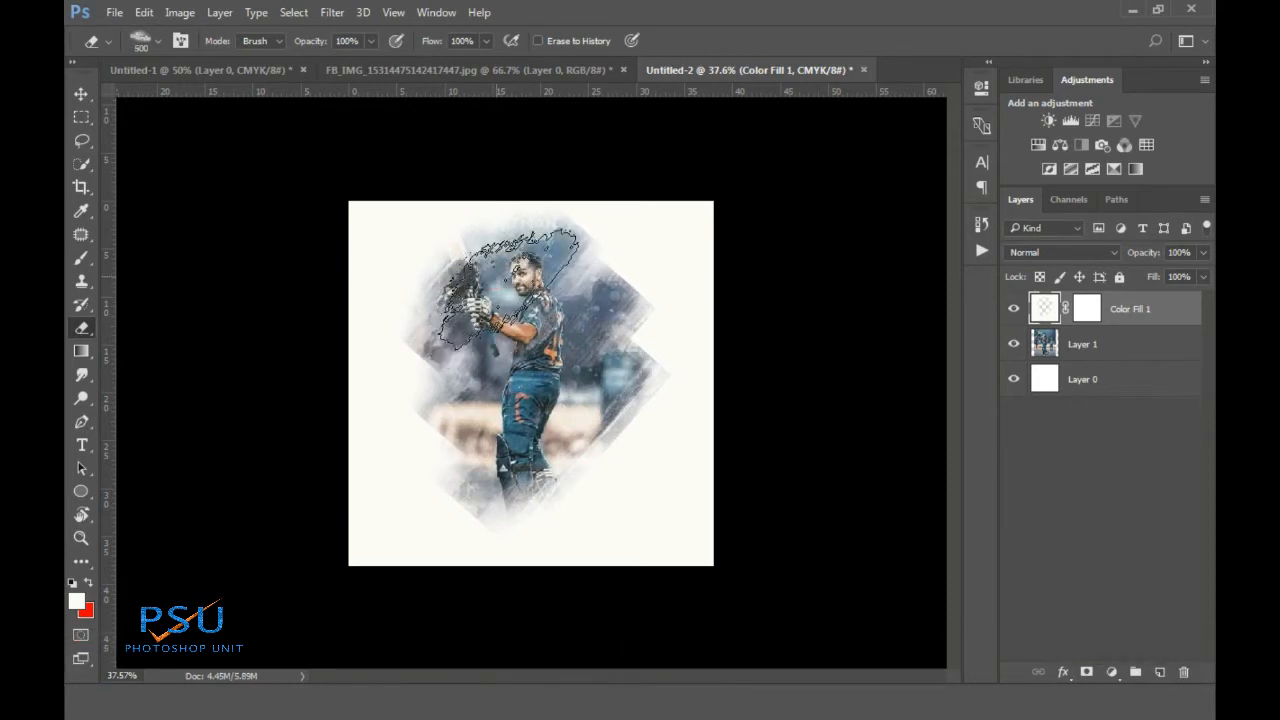
left_click(500, 283)
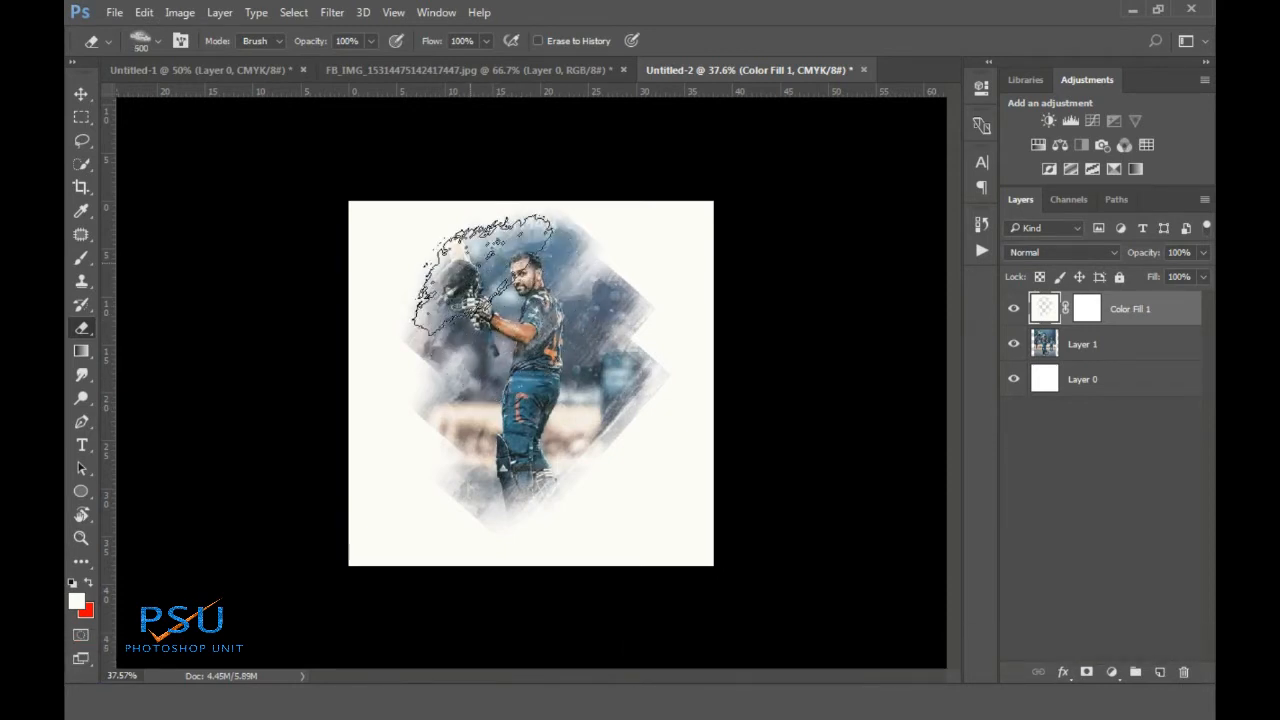
key("bracketleft")
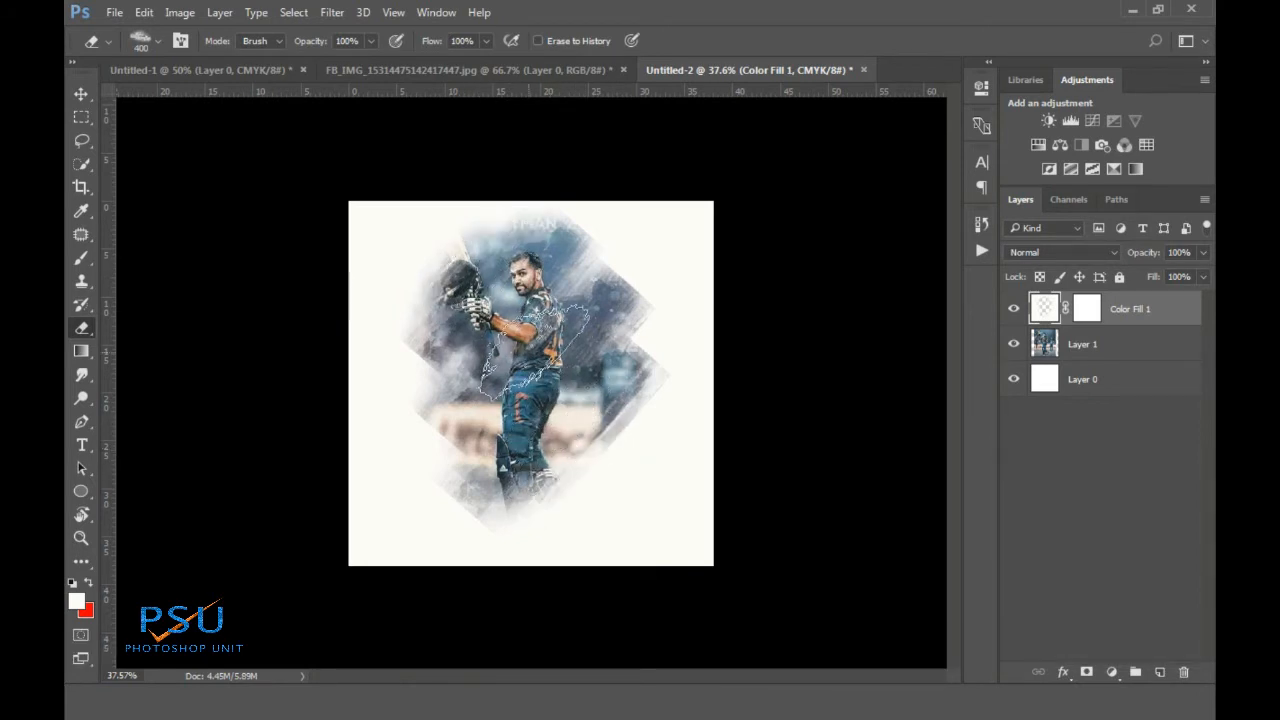
scroll(505, 290, "up", 3)
Lightly erase over the player's torso and legs with a 300 px cloud eraser
key("bracketleft")
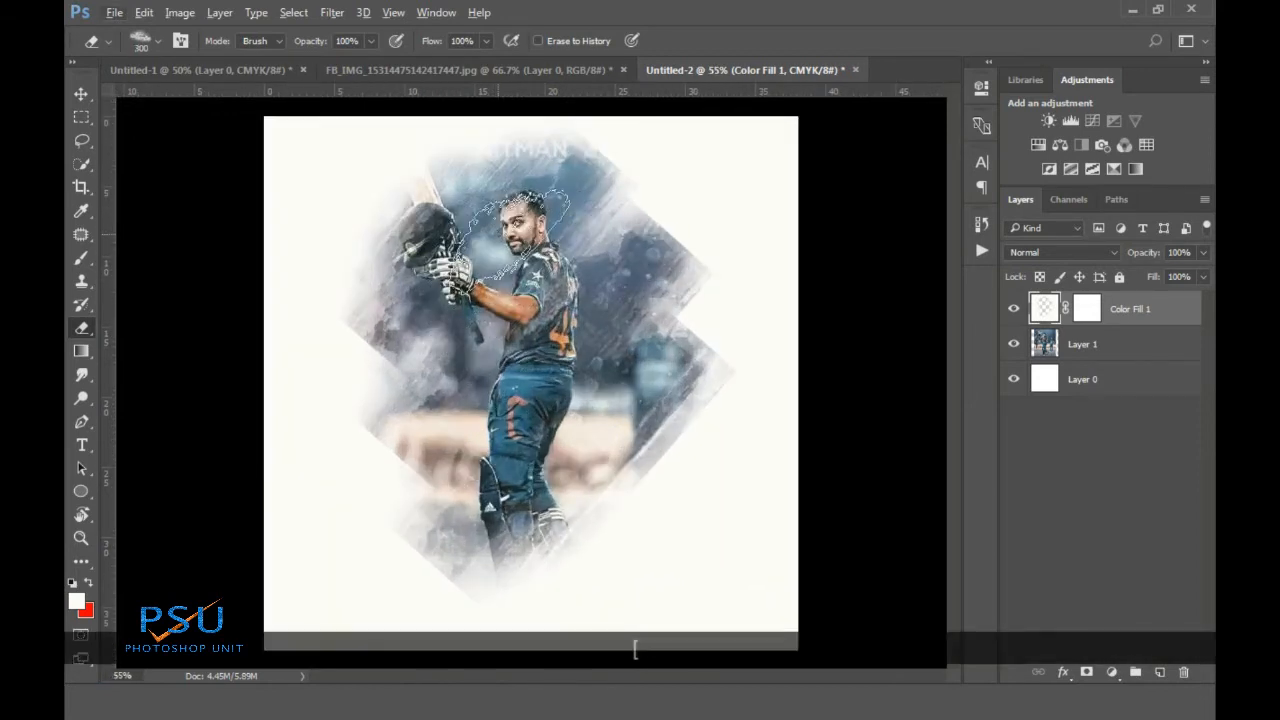
left_click(558, 368)
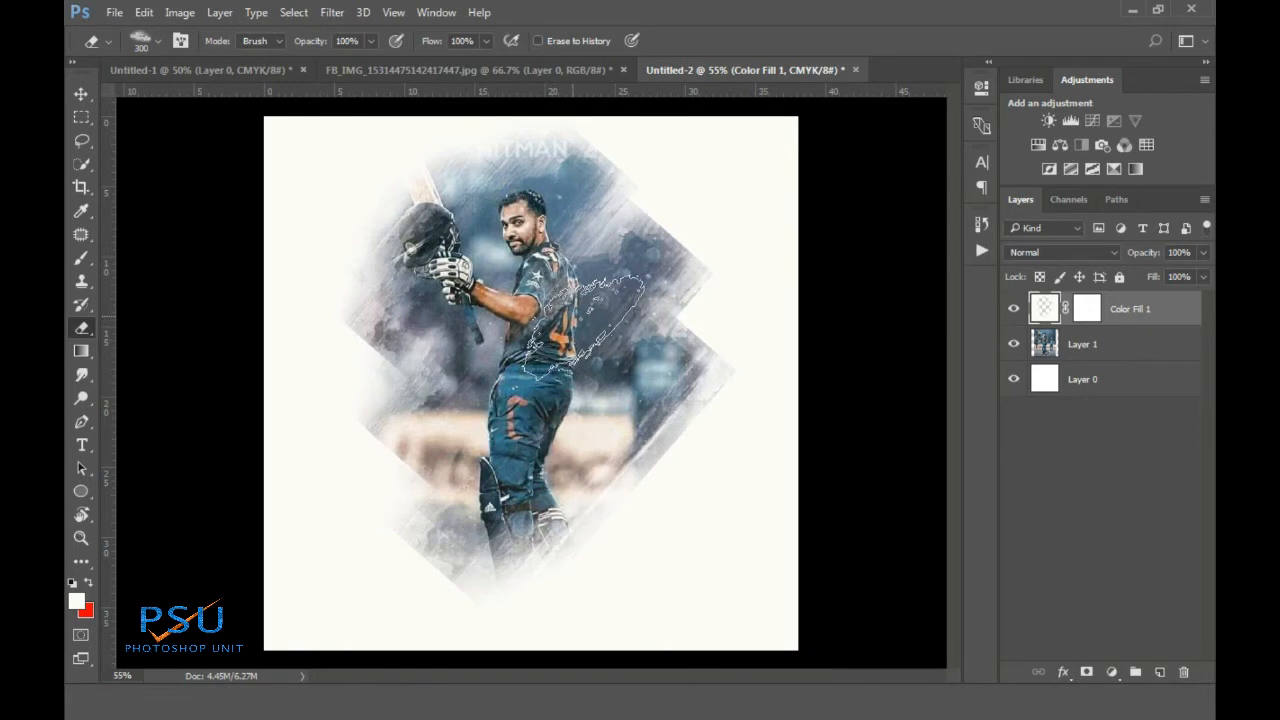
key("bracketright")
key("bracketleft")
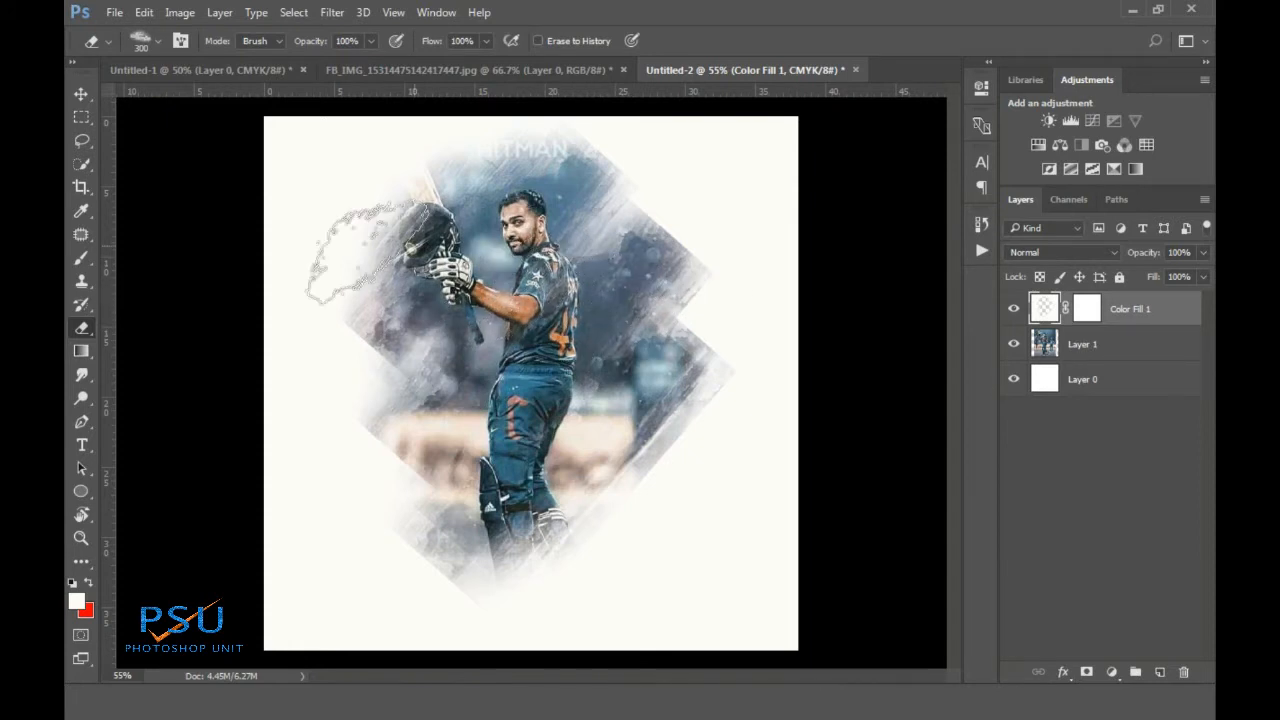
Paint the left side back toward off-white with the Brush tool, then return to the Eraser
left_click(81, 257)
left_click(357, 347)
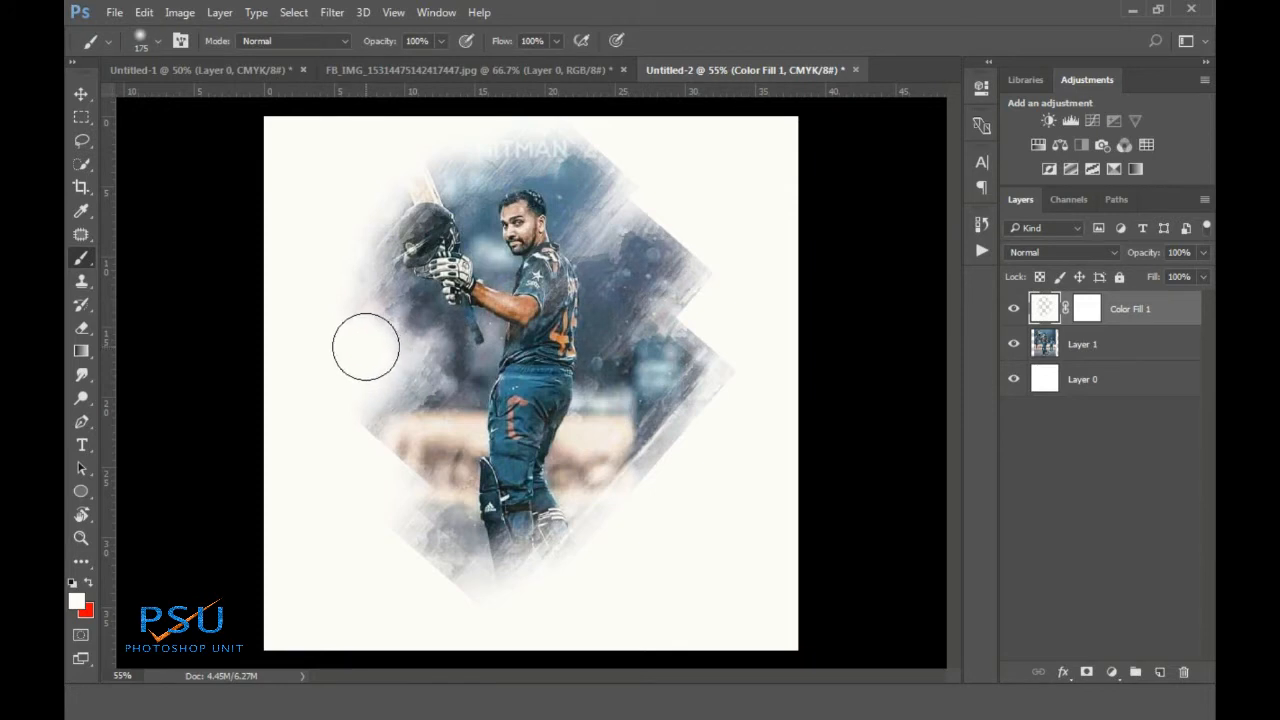
left_click(362, 276)
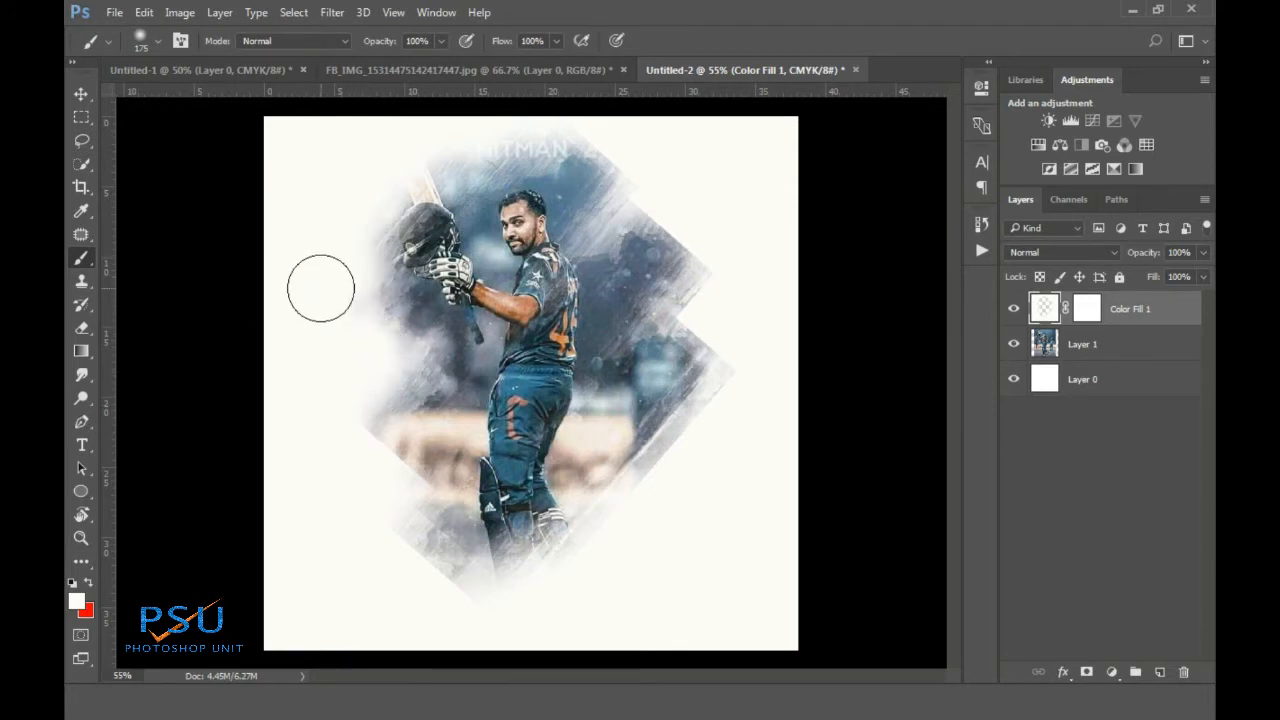
left_click(81, 328)
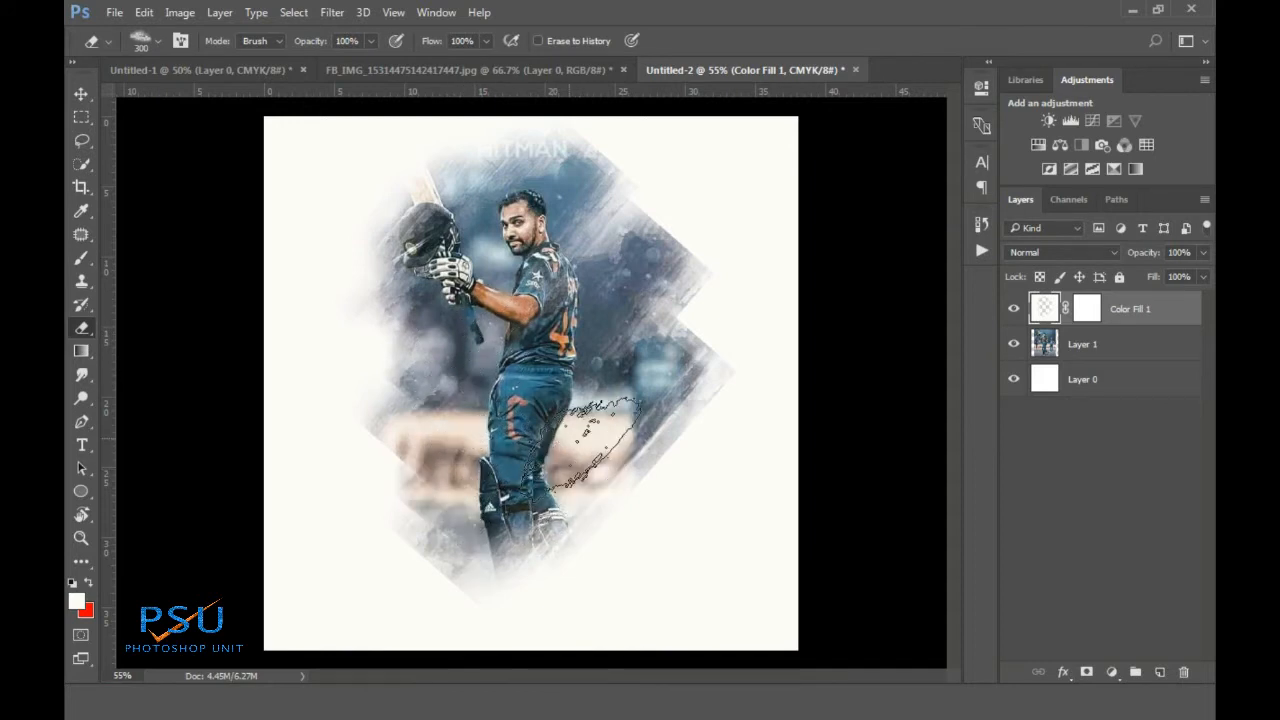
left_click(157, 40)
Choose the 95 px dashed tip and stamp dashed marks at sizes 80–125 left of and beside the player
left_click(476, 488)
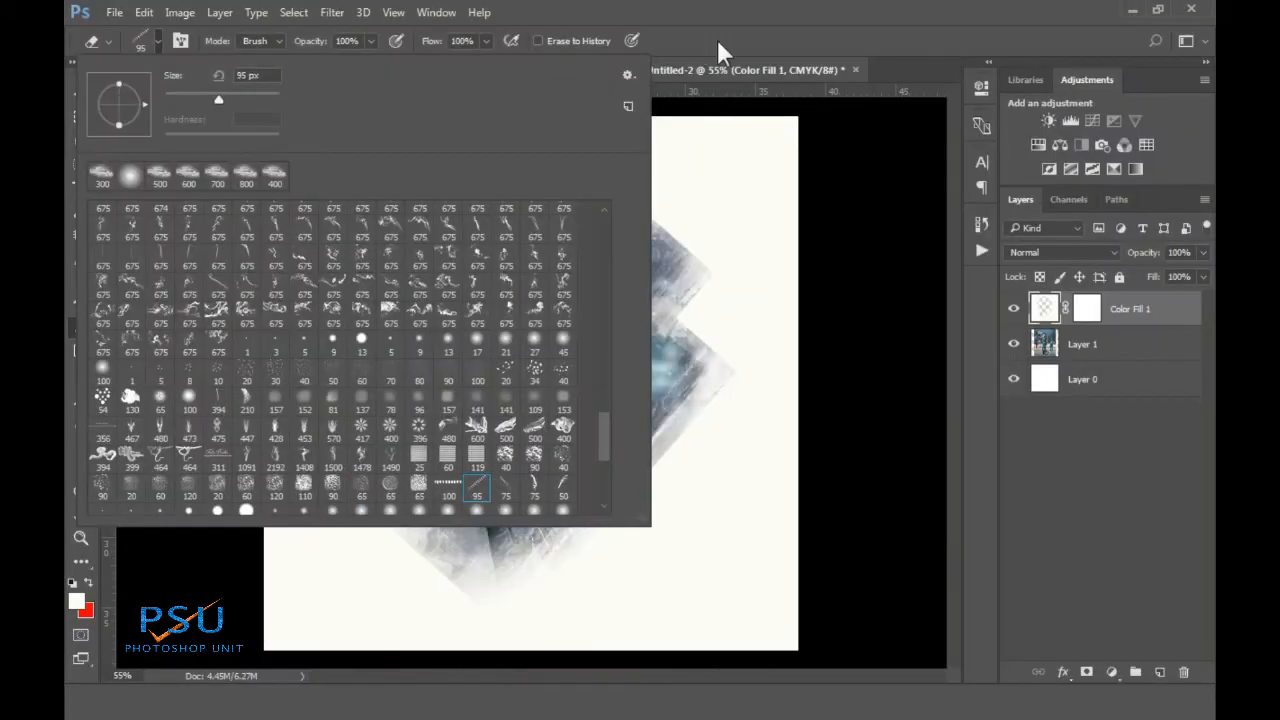
left_click(718, 43)
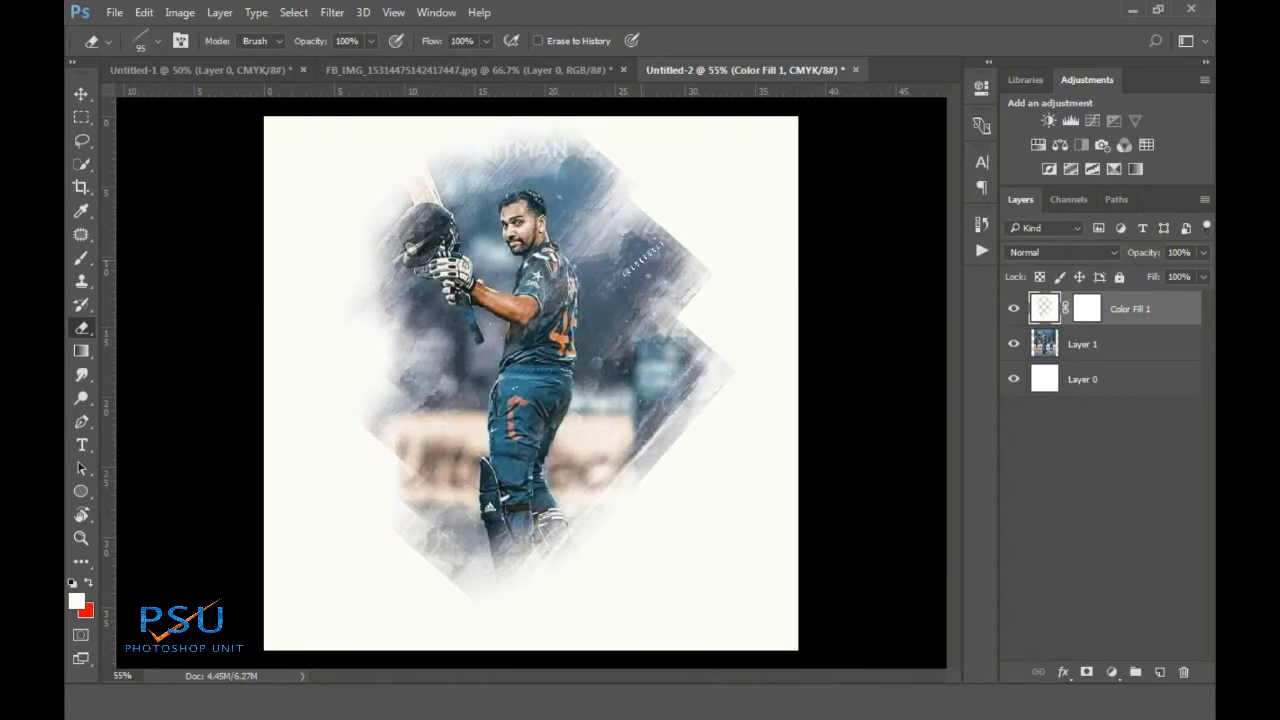
right_click(594, 161)
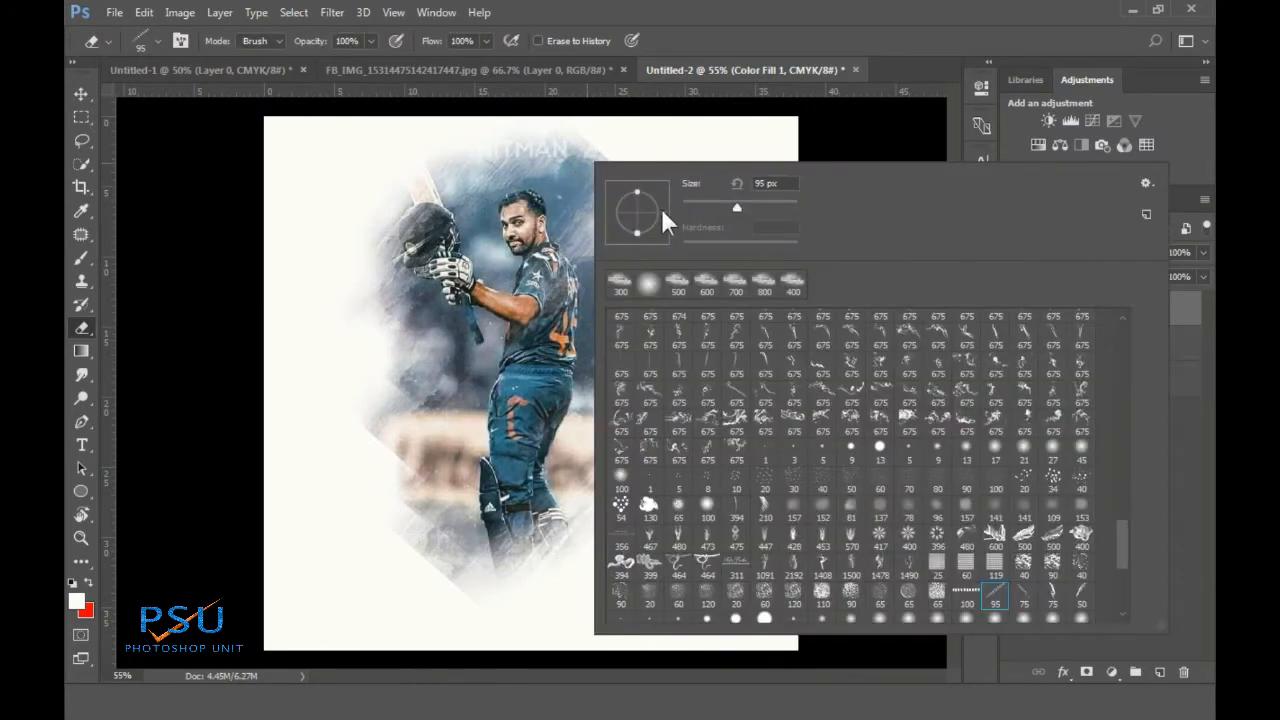
left_click(584, 209)
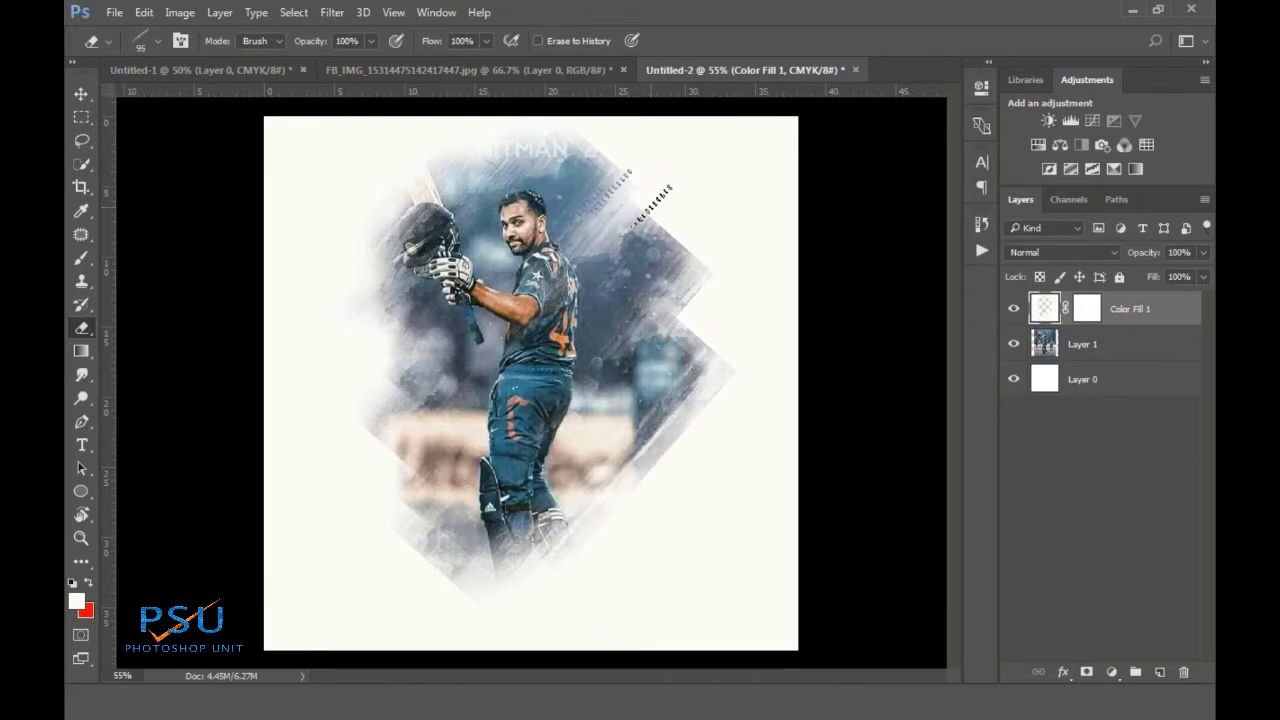
key("ctrl+z")
key("ctrl+z")
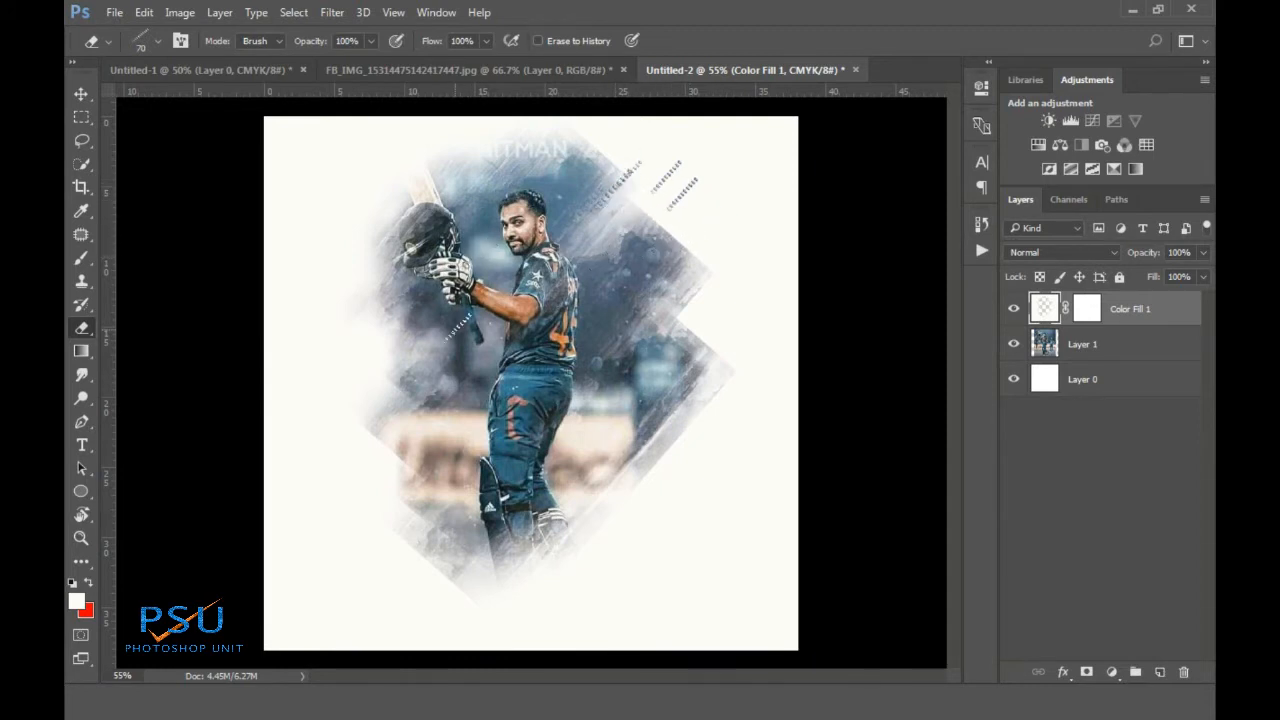
key("bracketright")
left_click(357, 286)
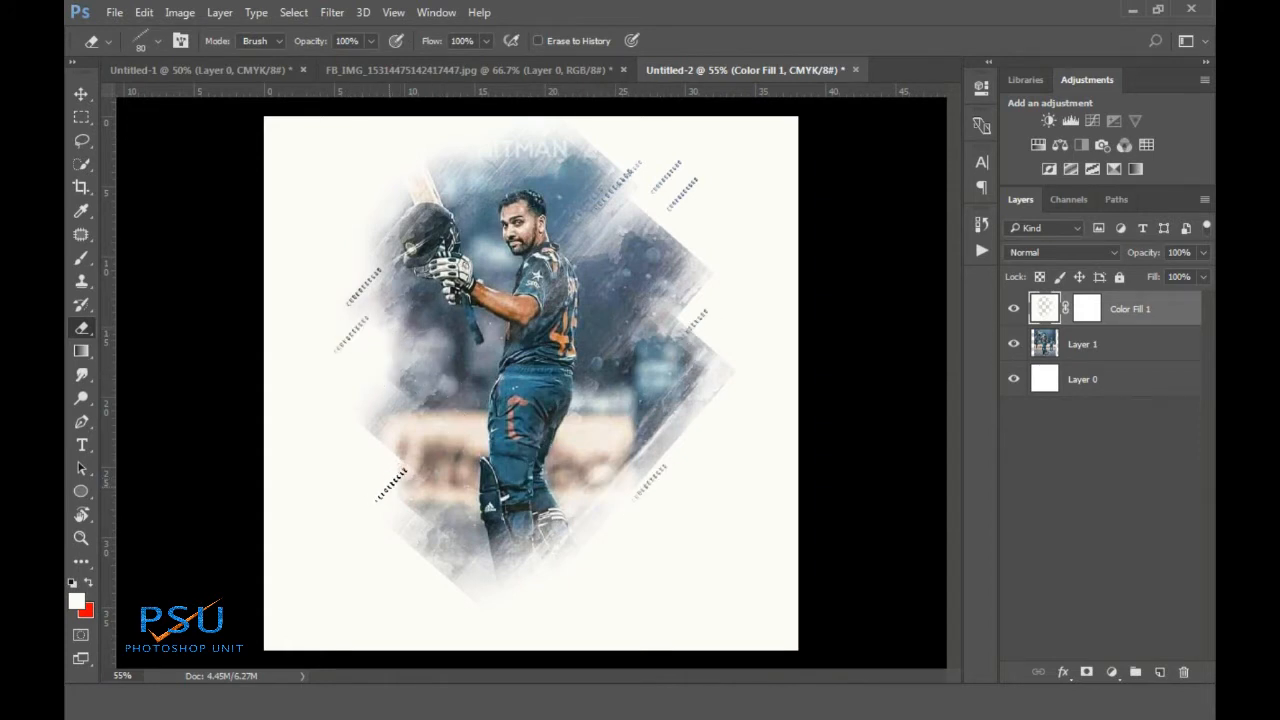
key("bracketright")
key("bracketright")
left_click(395, 482)
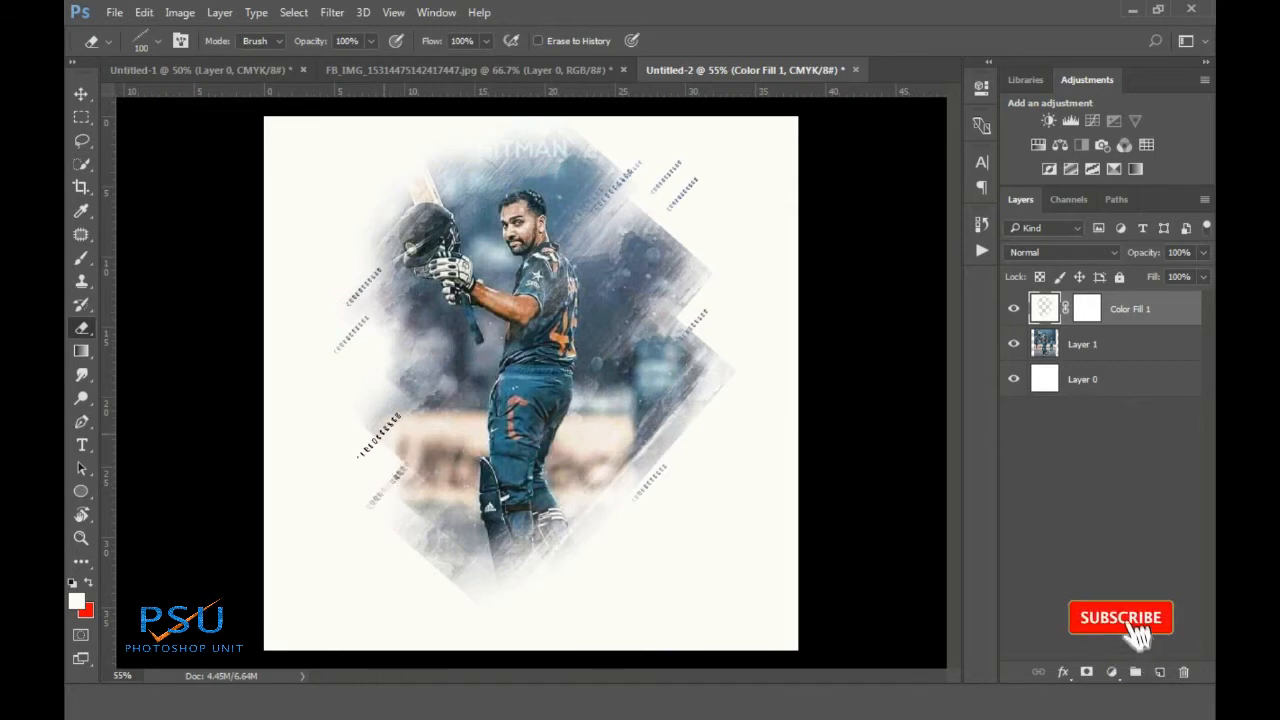
key("bracketright")
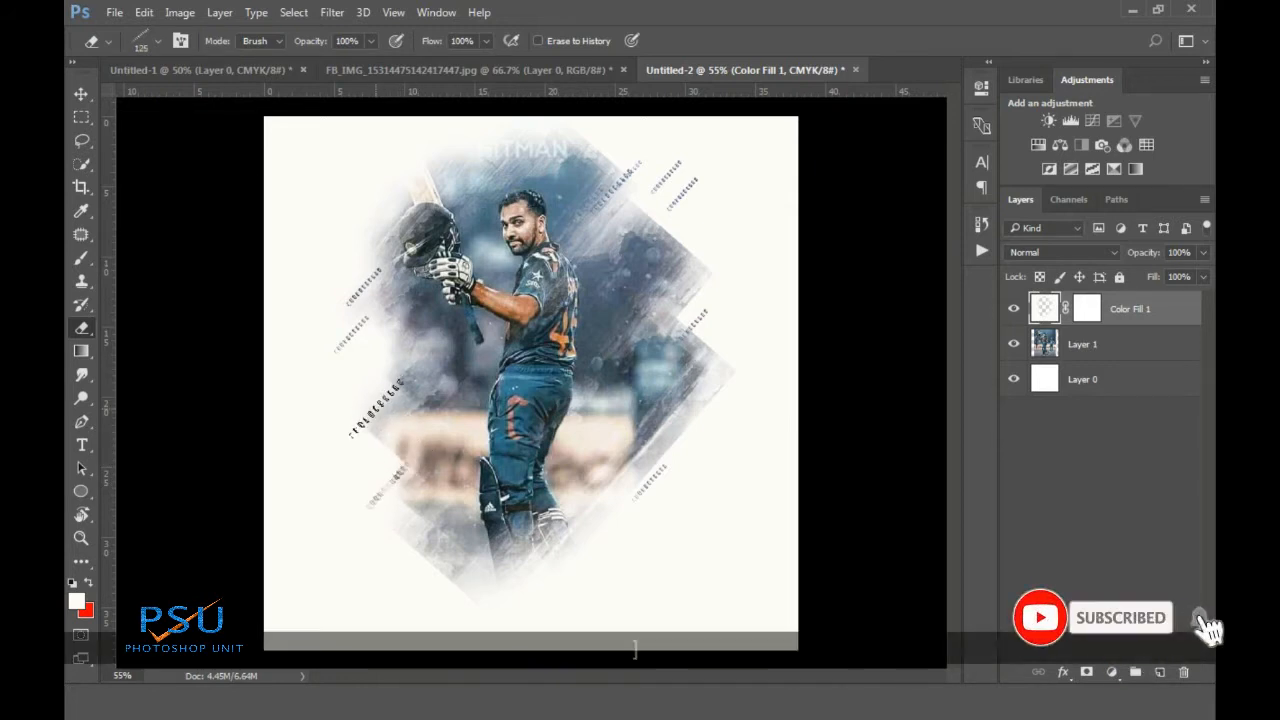
left_click(373, 405)
left_click(455, 388)
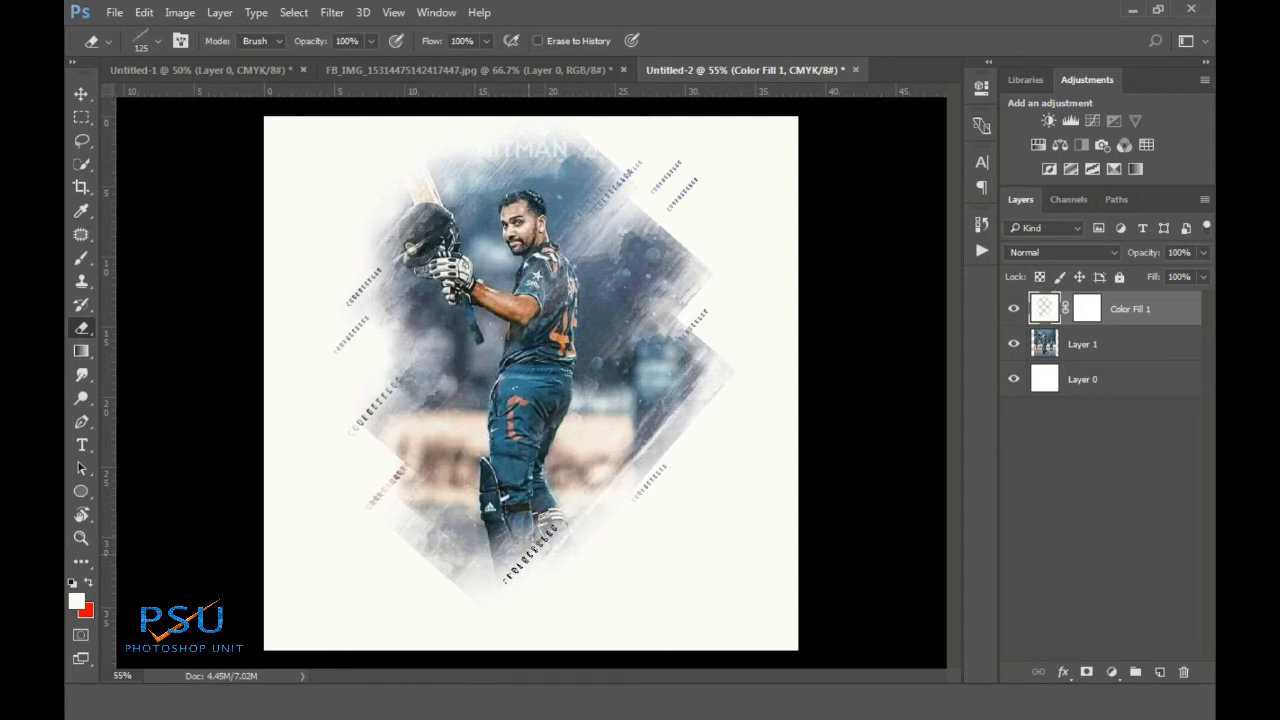
Stamp dashed marks near the diamond's bottom and lower right, undoing the weaker ones
right_click(565, 514)
left_click(495, 575)
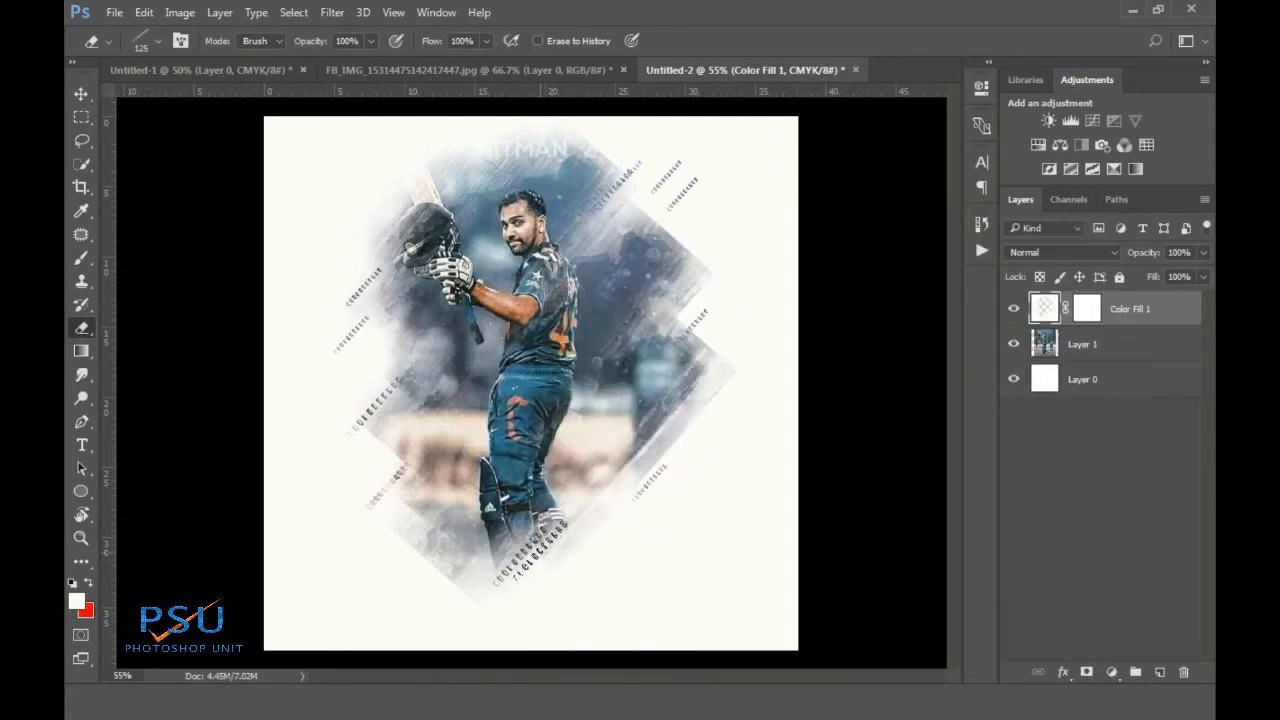
key("ctrl+z")
left_click(535, 550)
key("ctrl+z")
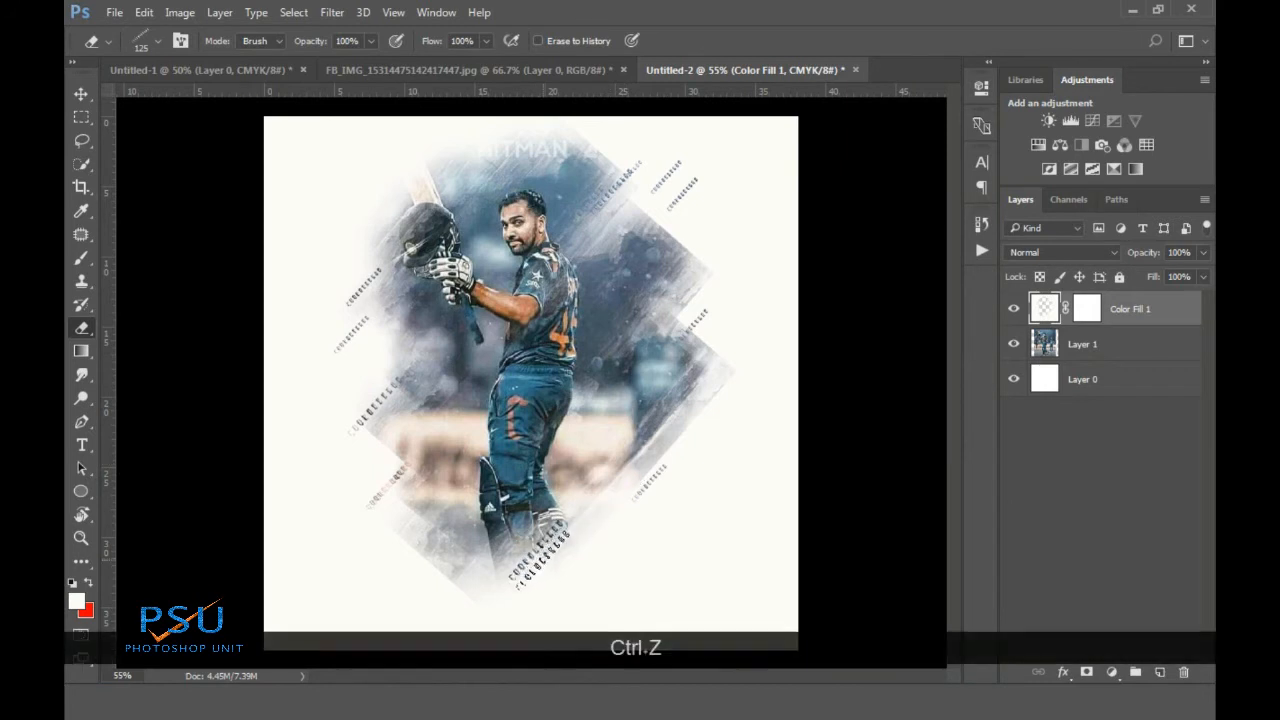
key("ctrl+alt+z")
left_click(612, 483)
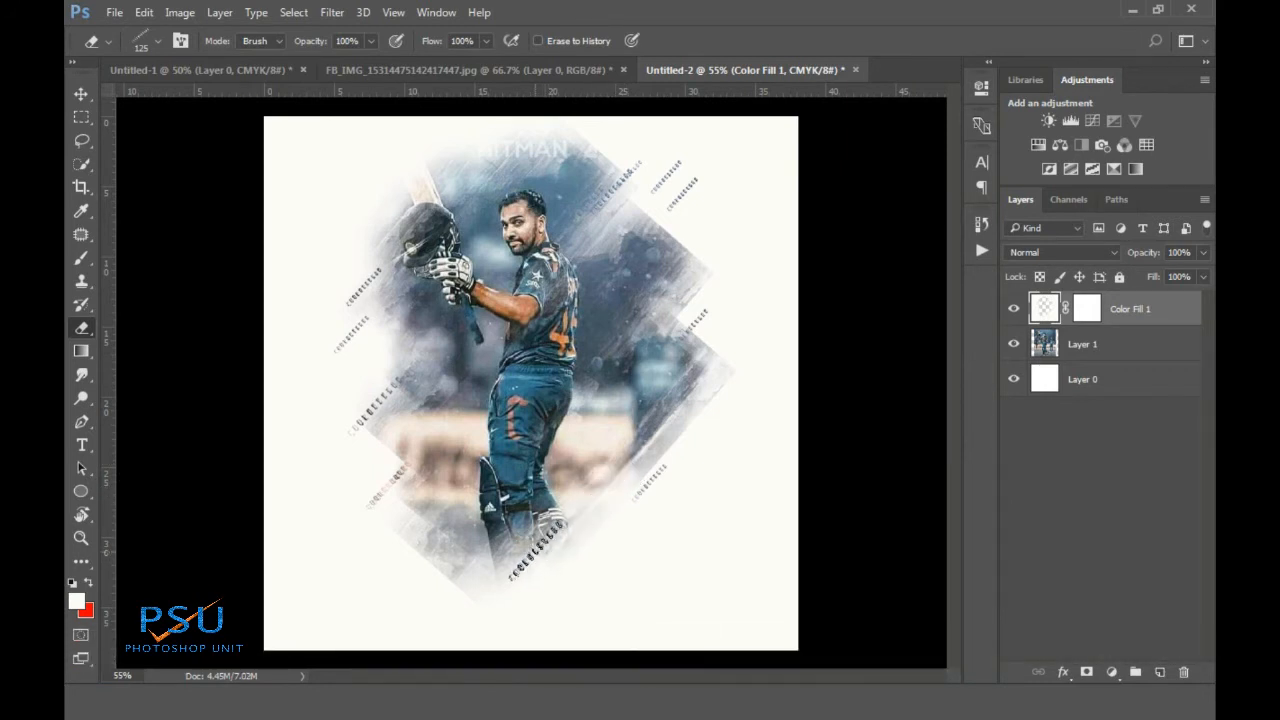
key("ctrl+alt+z")
left_click(588, 540)
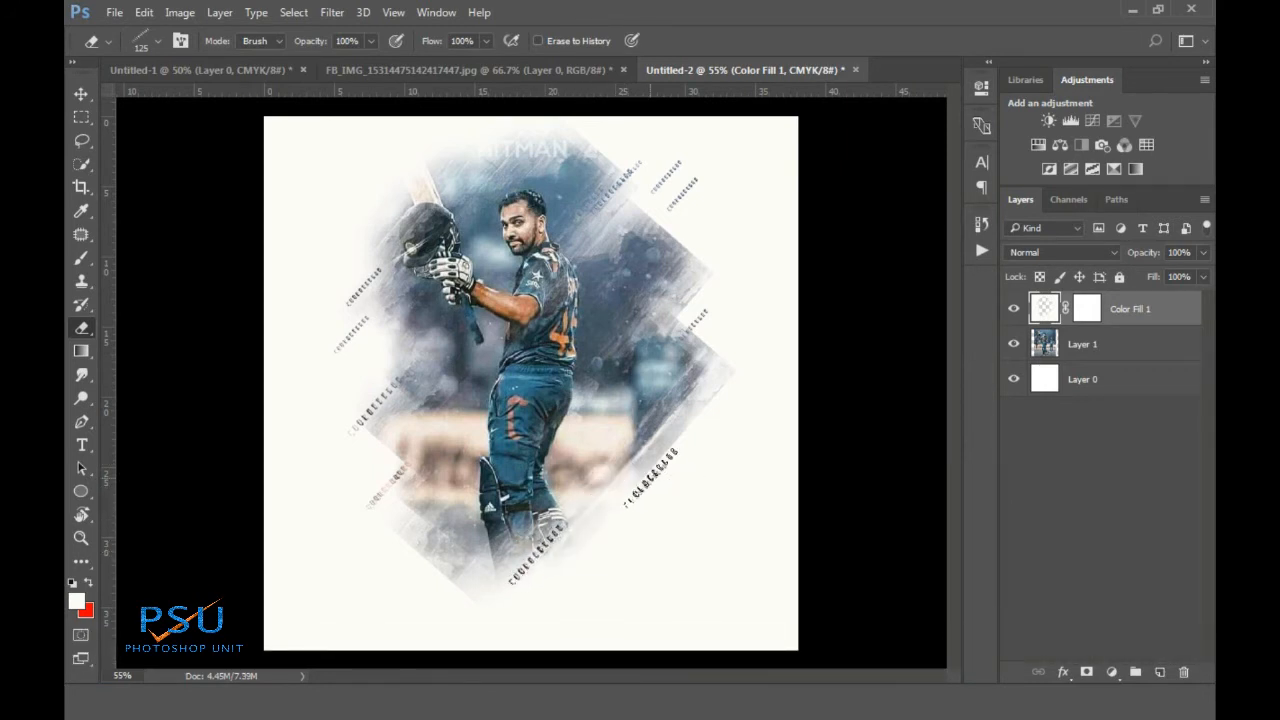
key("[")
key("[")
left_click(586, 550)
key("ctrl+z")
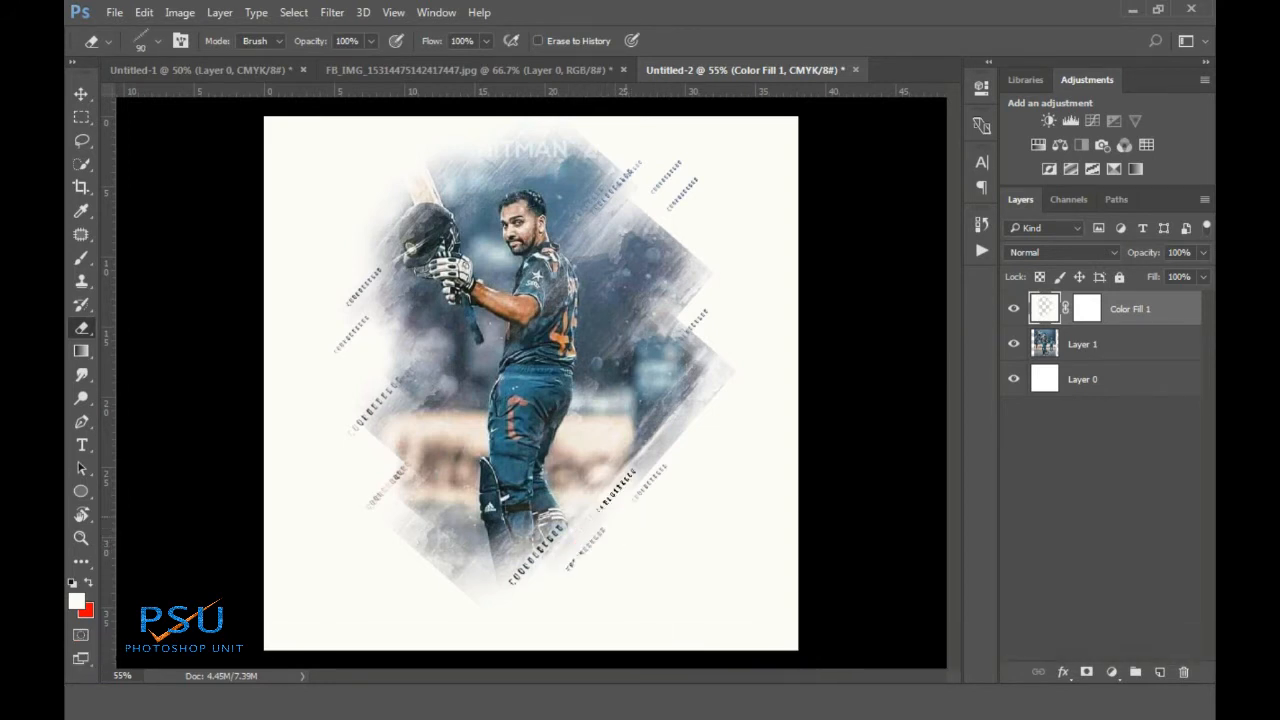
key("[")
key("[")
key("[")
key("[")
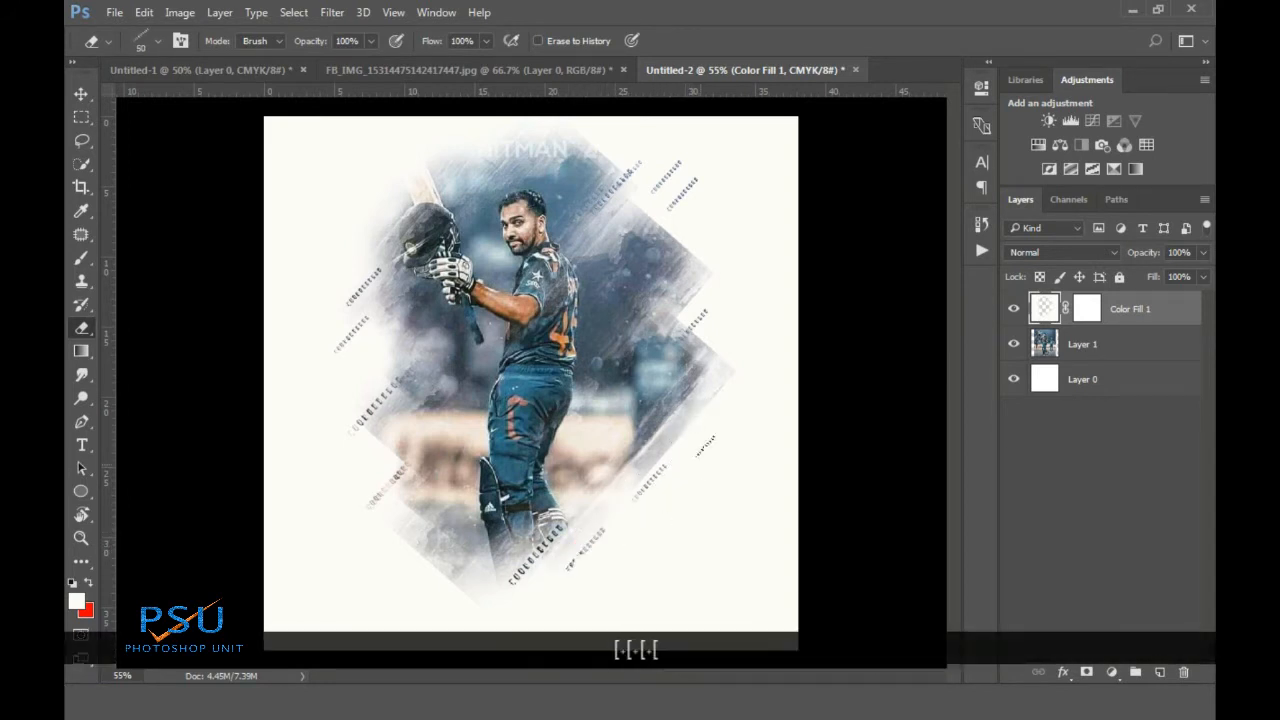
Enlarge the eraser tip to 300 and switch to a lettered brush tip
key("super")
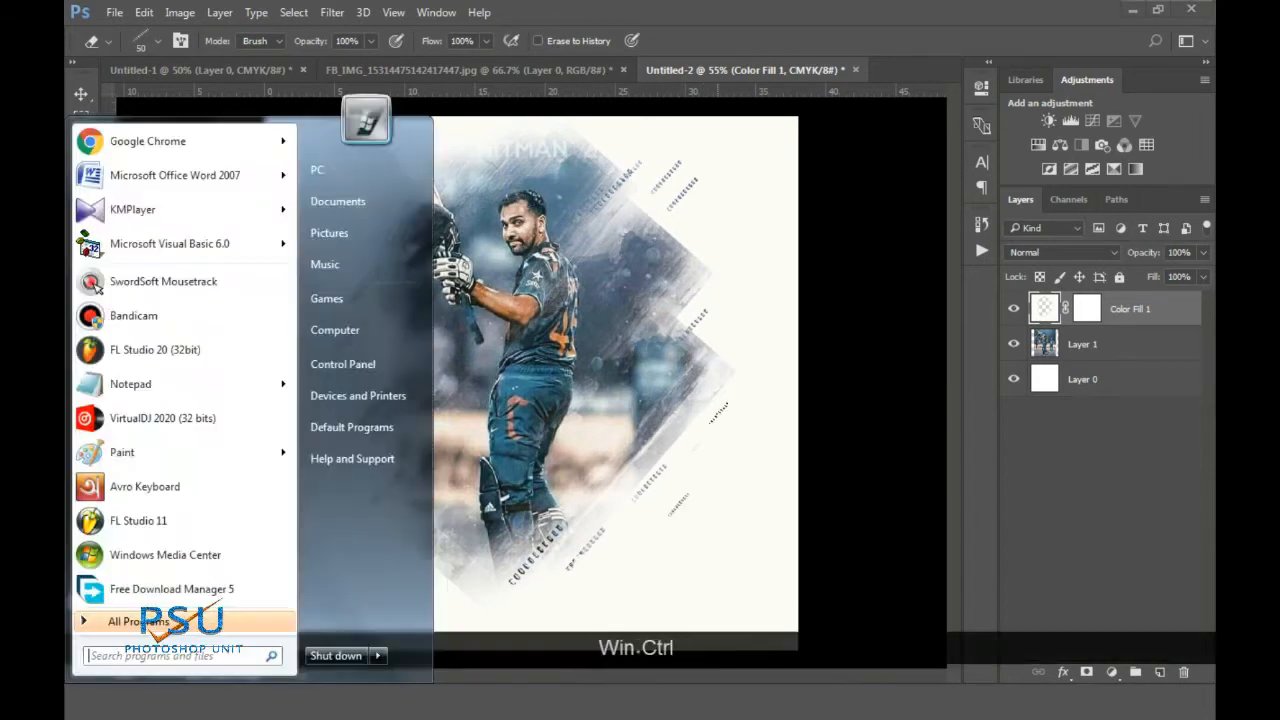
key("super")
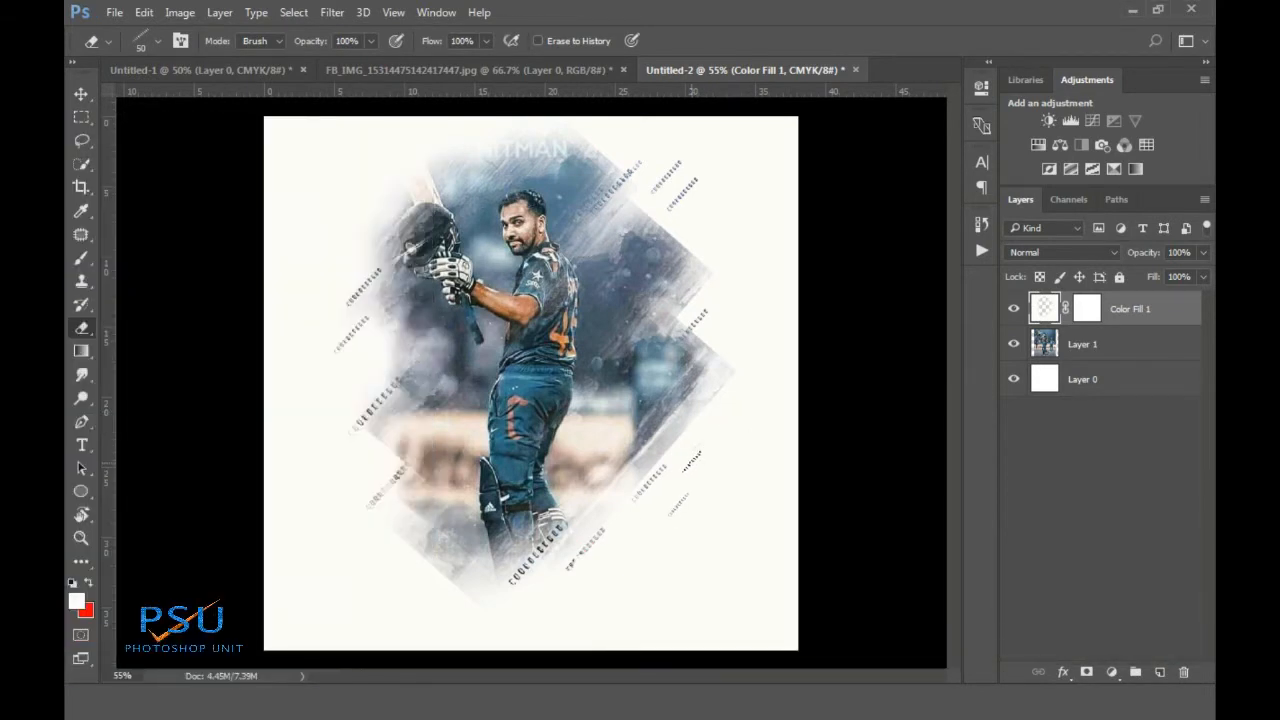
key("bracketright")
key("bracketright")
key("bracketright")
key("bracketright")
key("bracketright")
key("bracketright")
key("bracketright")
key("bracketright")
key("bracketright")
key("bracketright")
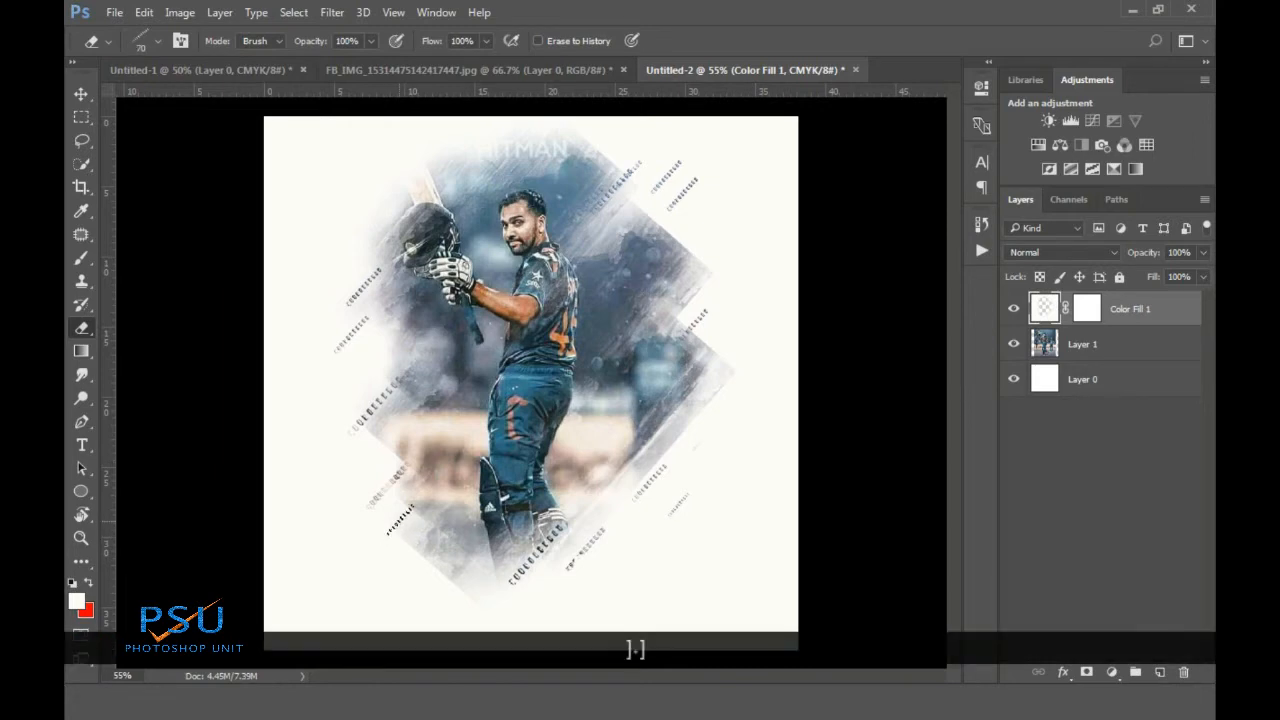
key("bracketright")
right_click(509, 397)
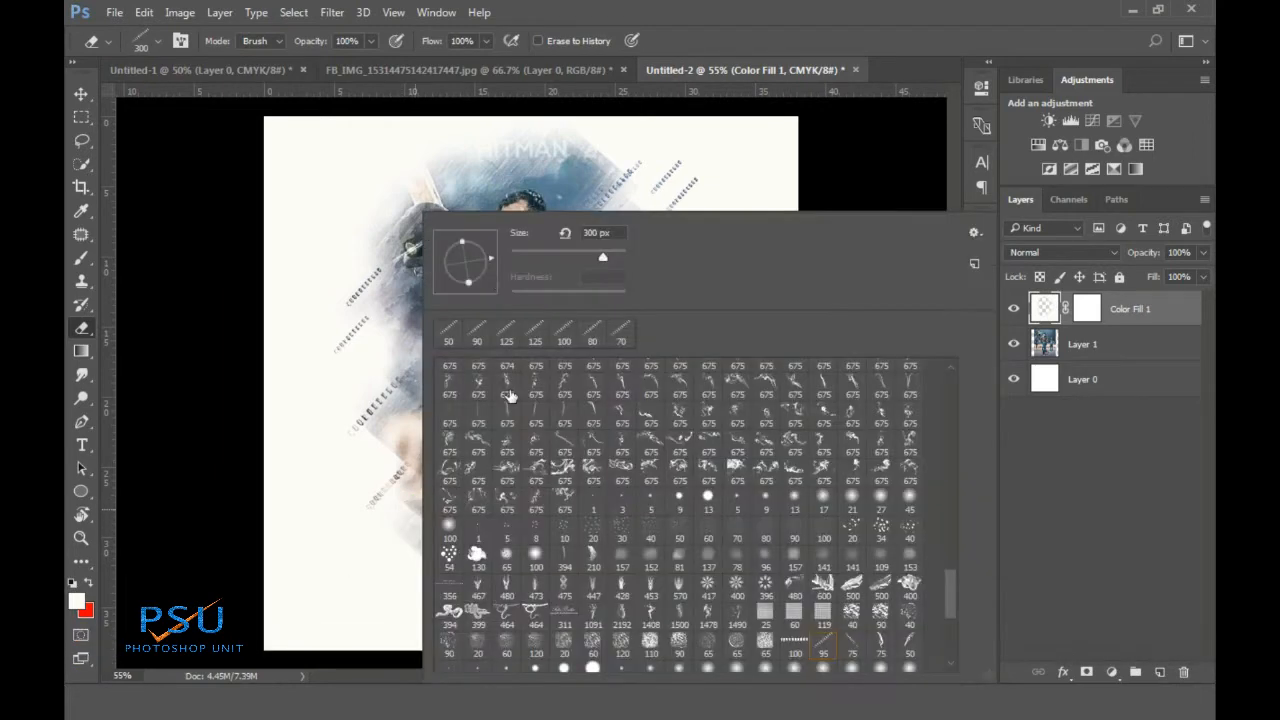
left_click(747, 28)
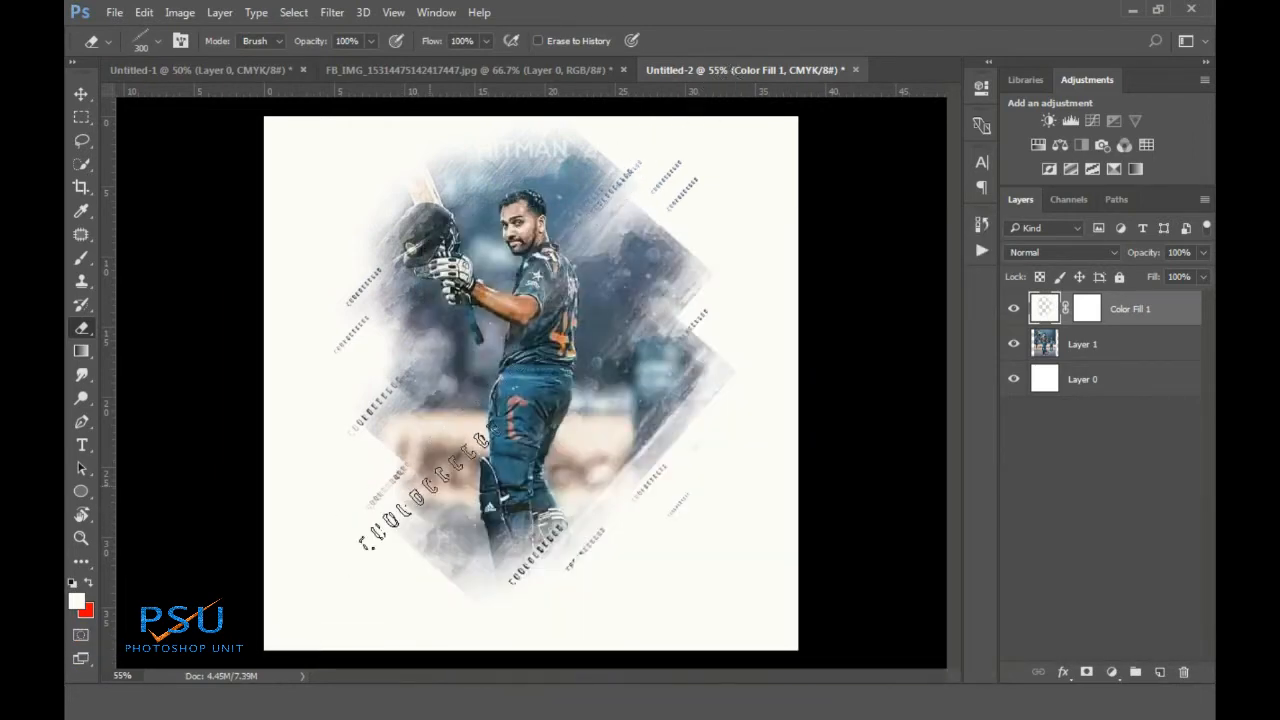
right_click(675, 255)
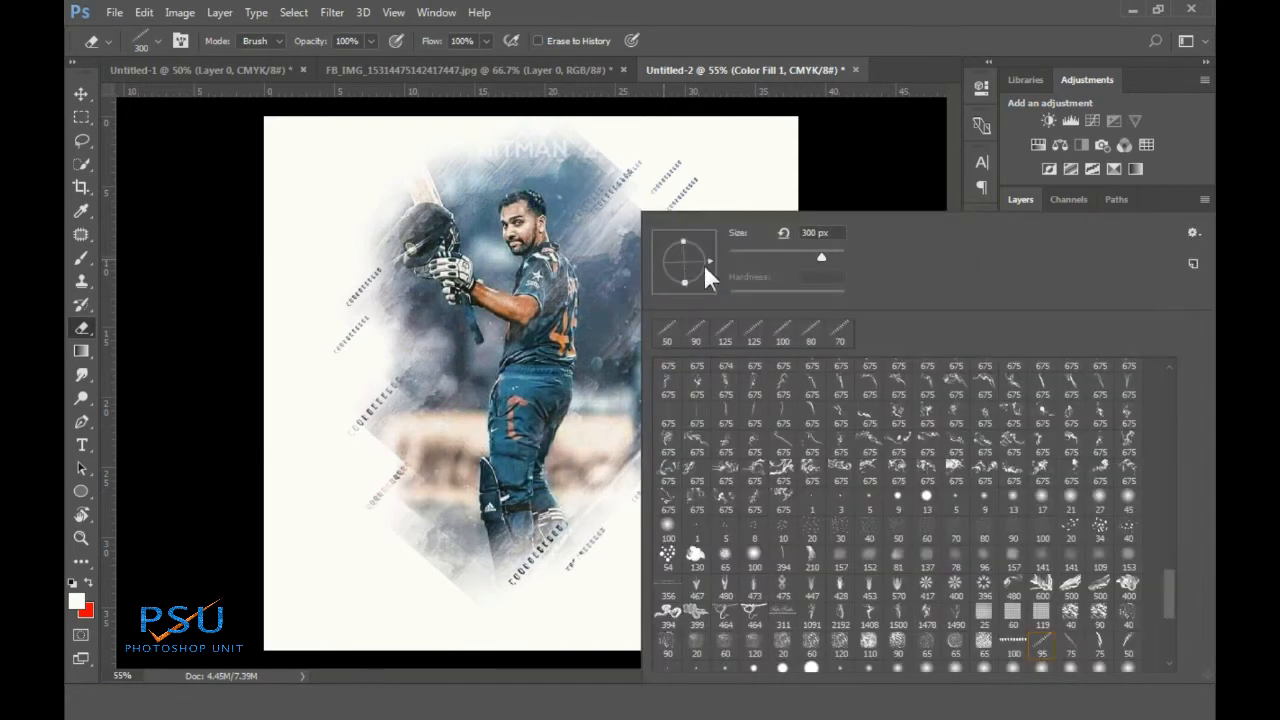
left_click(728, 175)
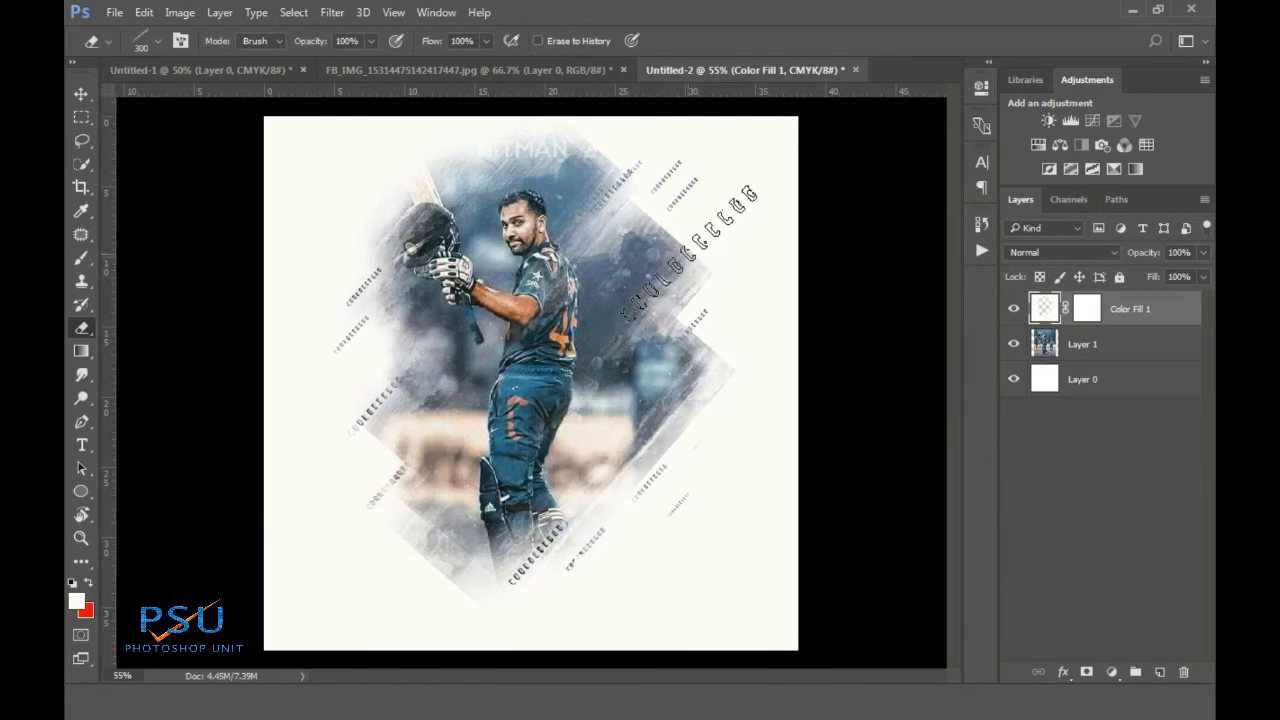
Stamp the lettered pattern at the diamond's four corners, undoing the last upper-right stamp
left_click(688, 245)
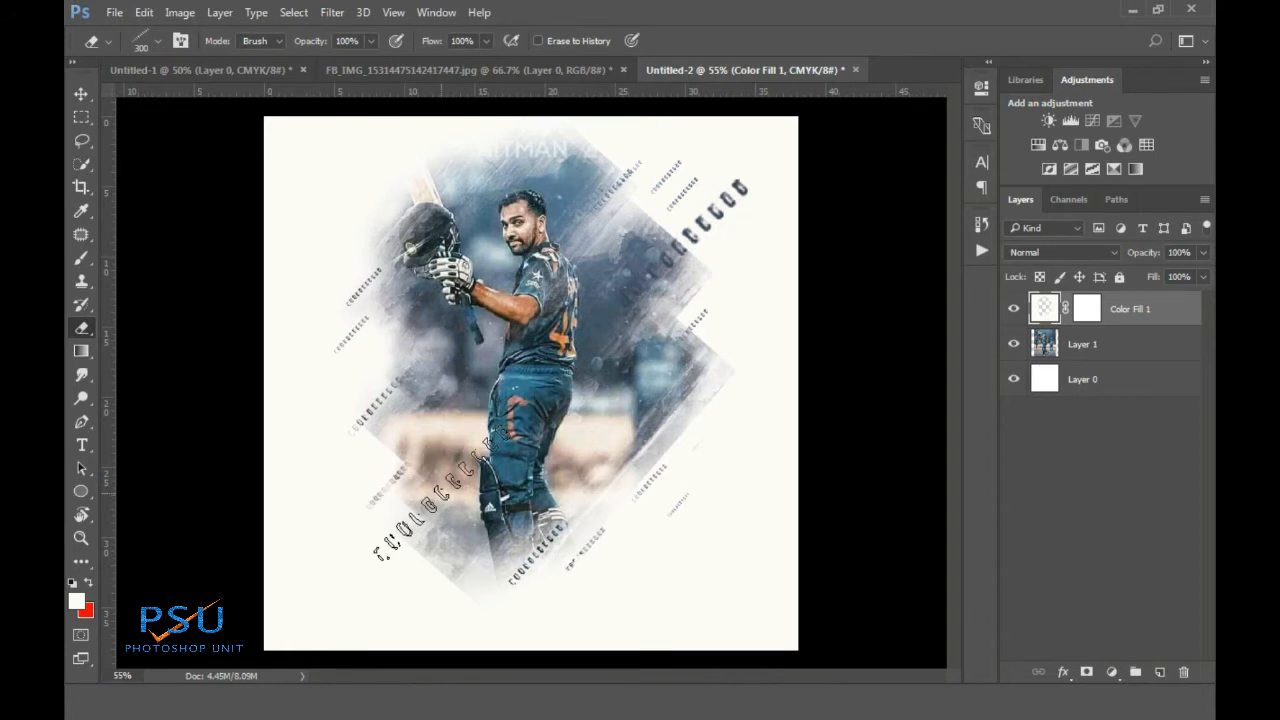
left_click(425, 497)
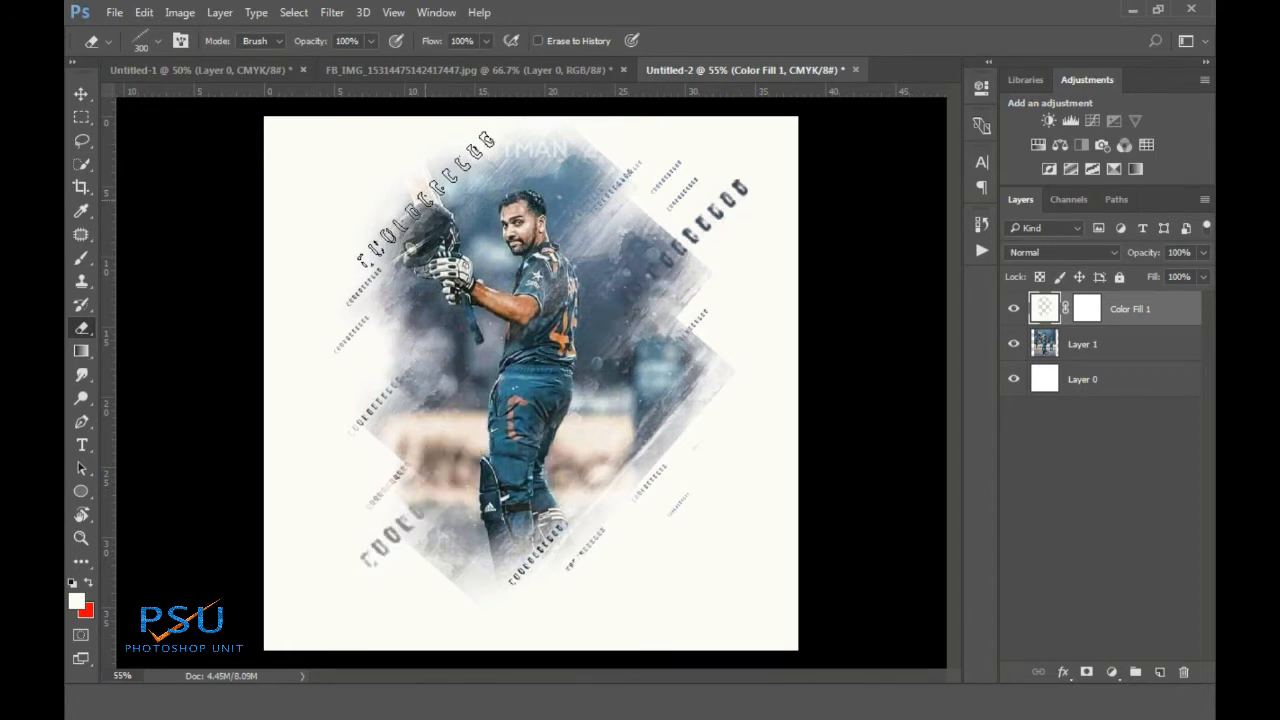
left_click(425, 200)
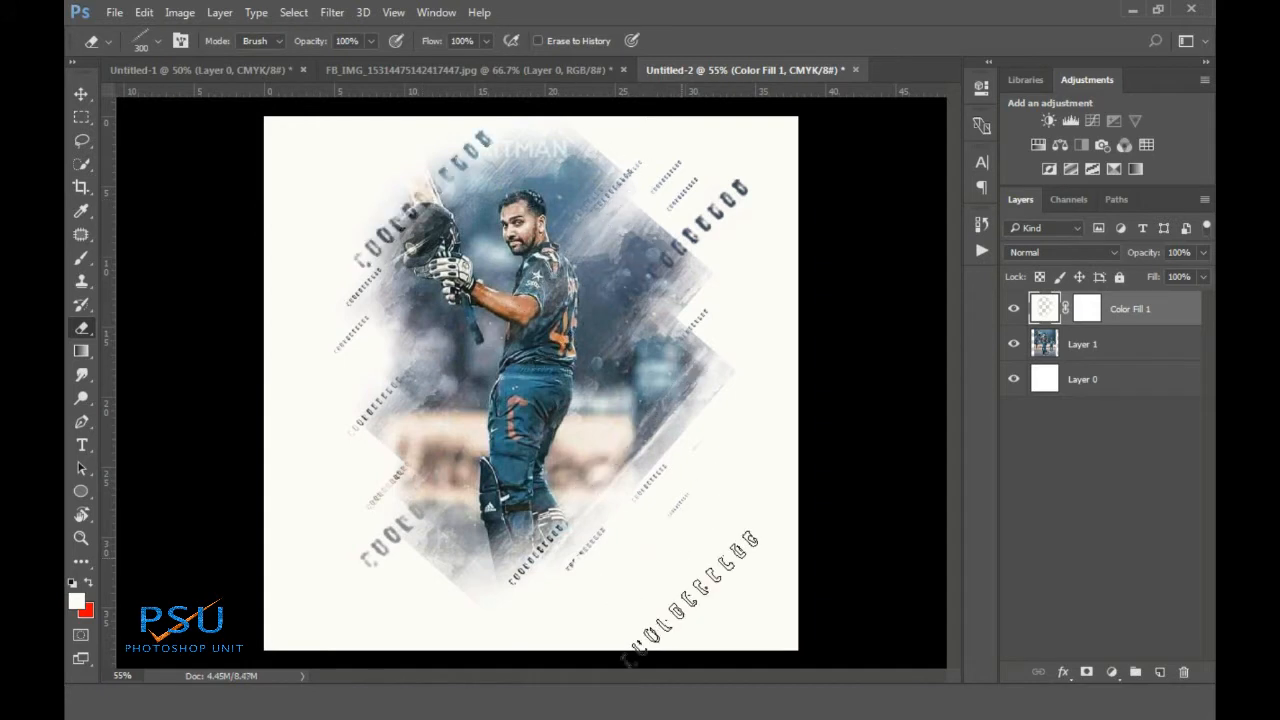
left_click(650, 520)
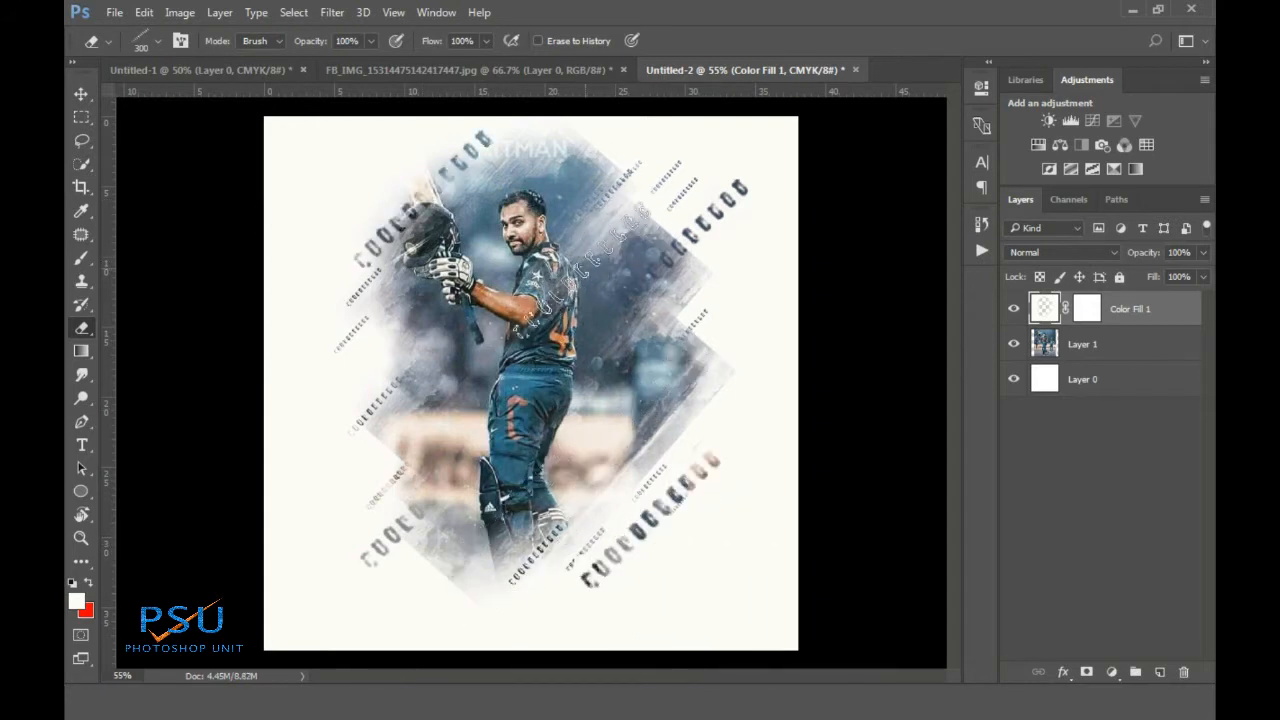
left_click(600, 255)
key("ctrl+z")
key("ctrl+alt+z")
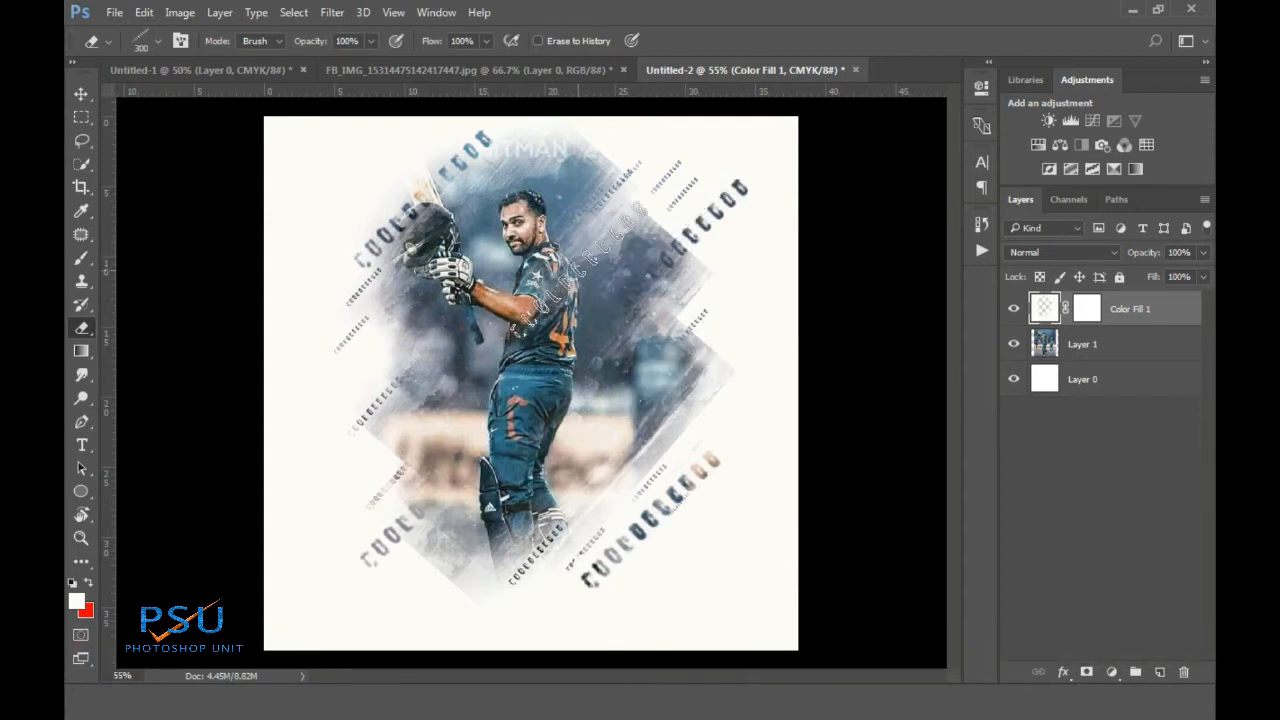
scroll(575, 270, "down", 2, "alt")
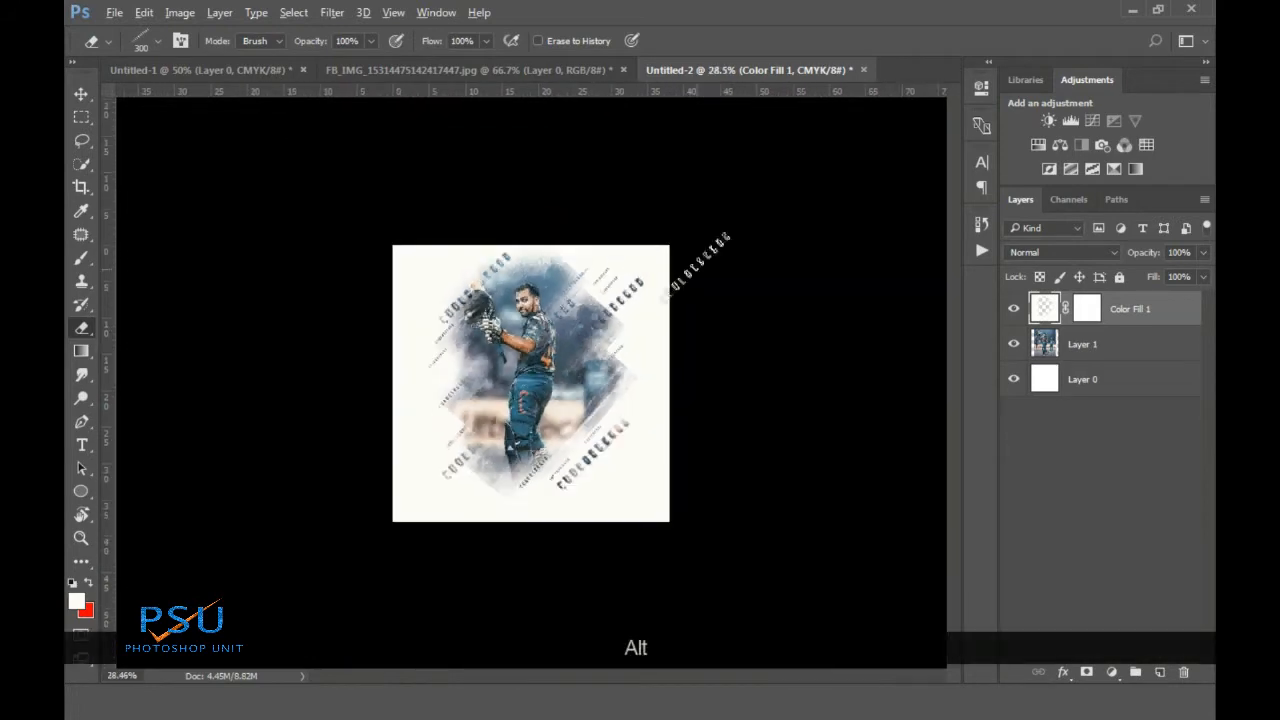
scroll(545, 320, "up", 1, "alt")
scroll(546, 326, "down", 4, "alt")
scroll(546, 326, "up", 4, "alt")
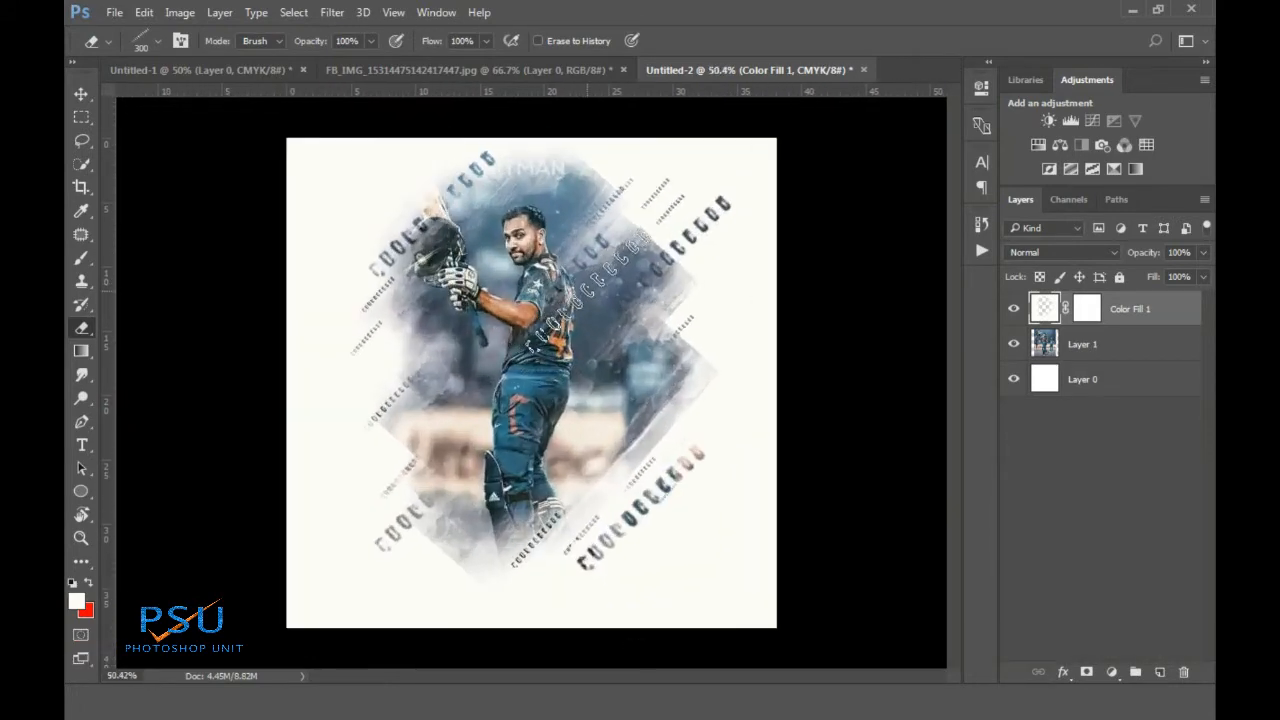
Set up a soft round brush at 71% opacity and try a white stroke near the top, then undo it
left_click(80, 256)
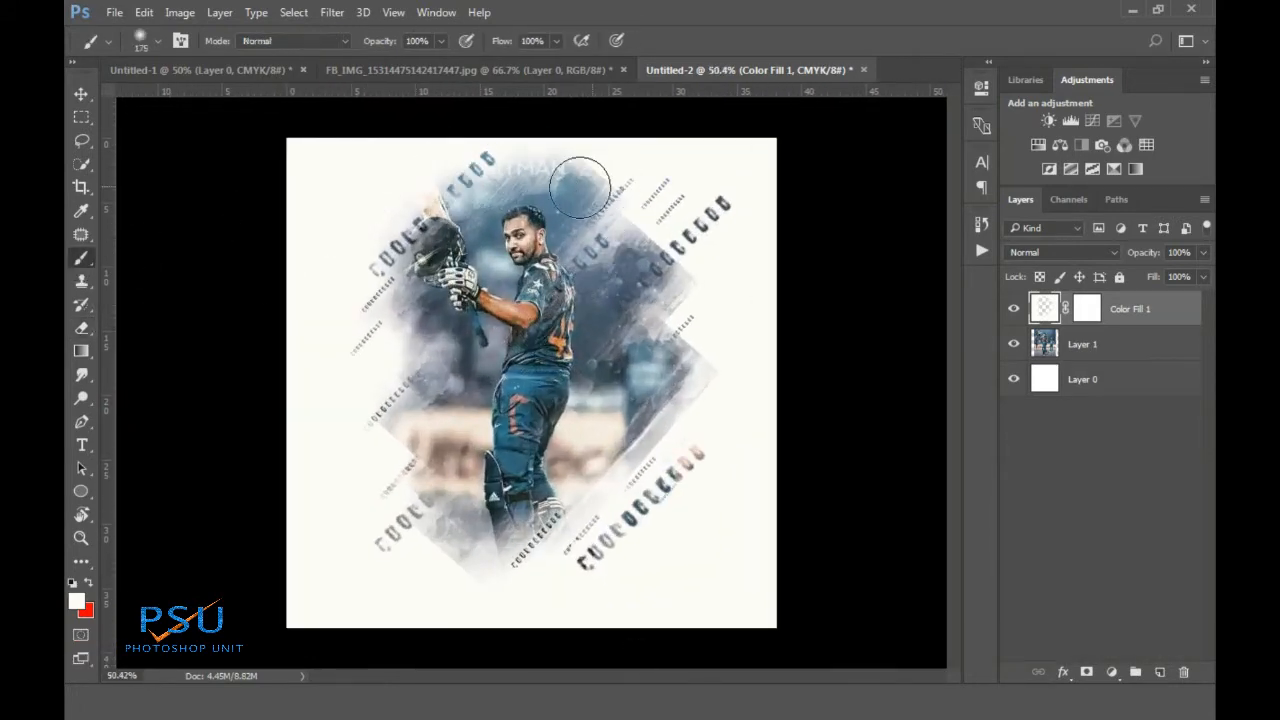
right_click(527, 157)
left_click(672, 195)
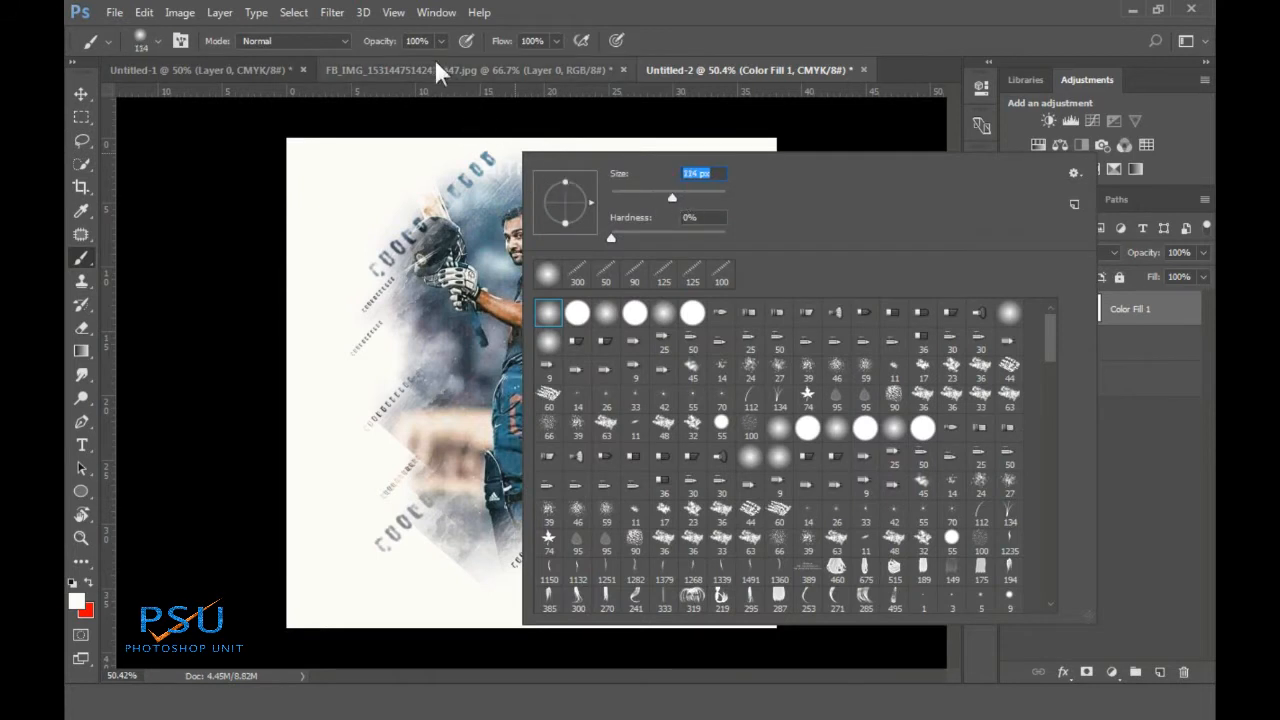
left_click(441, 41)
left_click(417, 67)
left_click_drag(562, 181, 514, 168)
key("ctrl+alt+z")
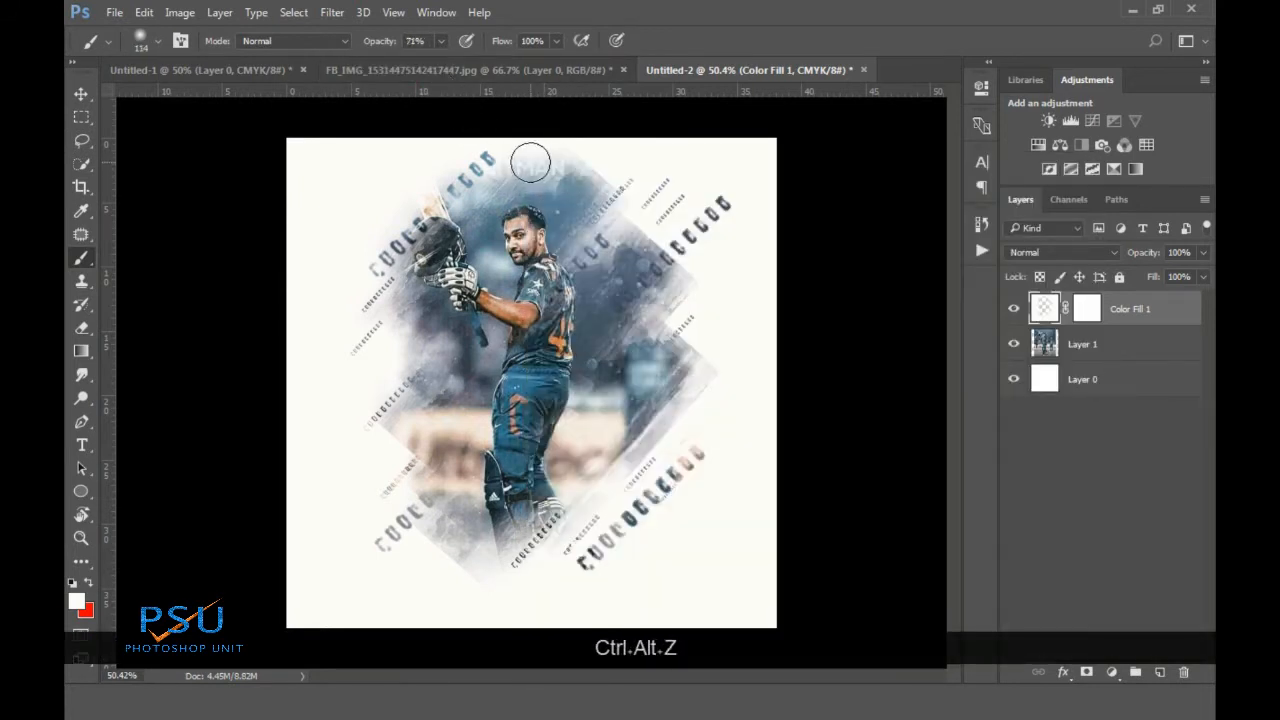
With a 200 px brush at 45% opacity, soften the upper marks and the mask's lower-left corner
key("bracketright")
key("bracketright")
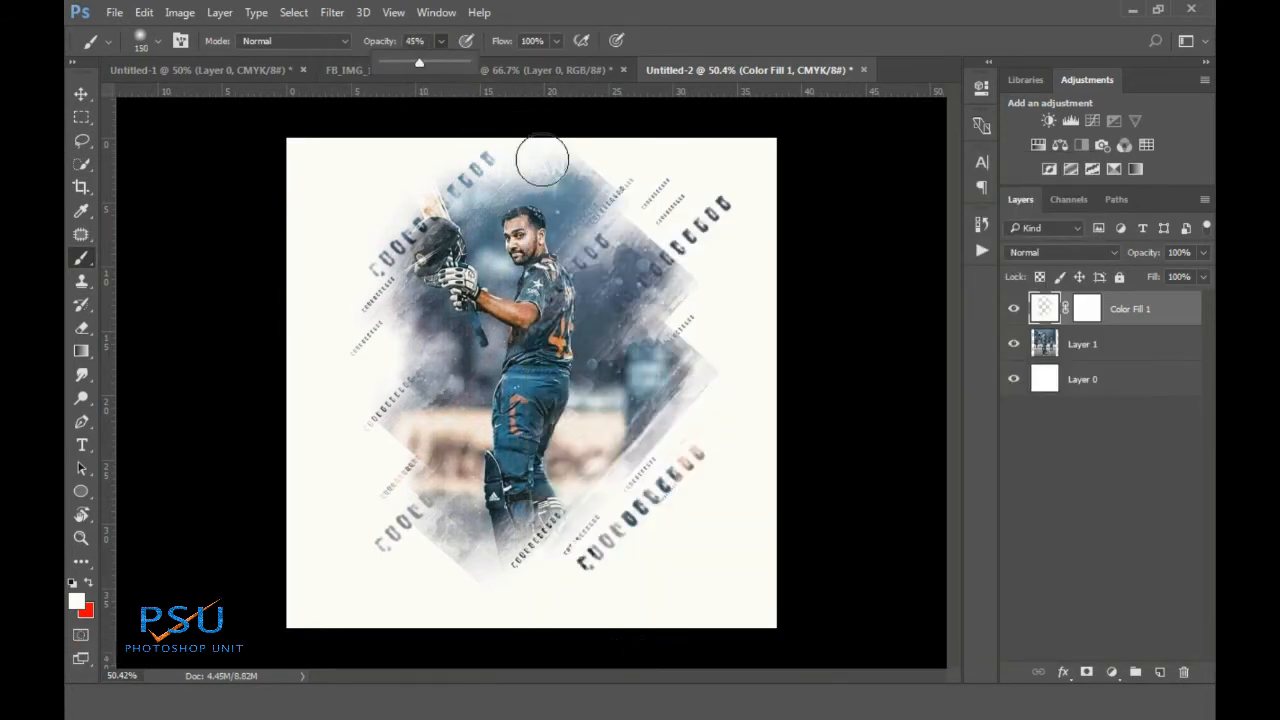
key("bracketright")
key("4")
key("5")
left_click(491, 157)
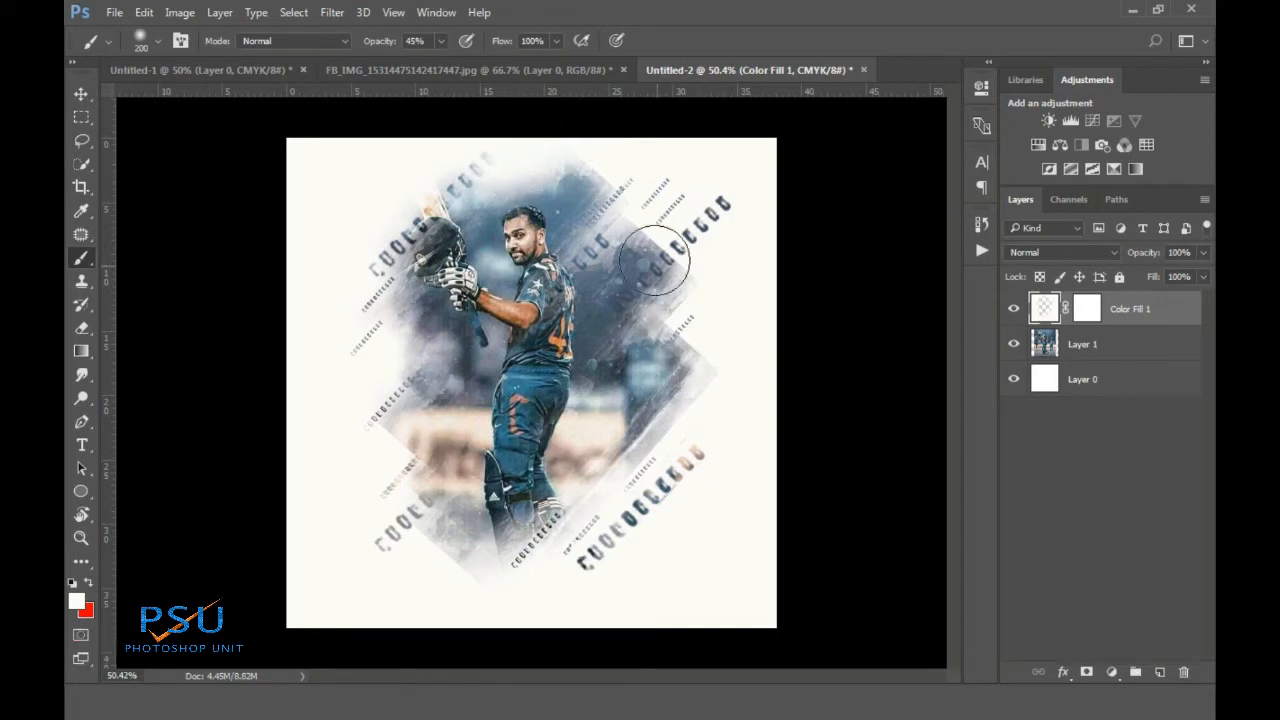
left_click(366, 449)
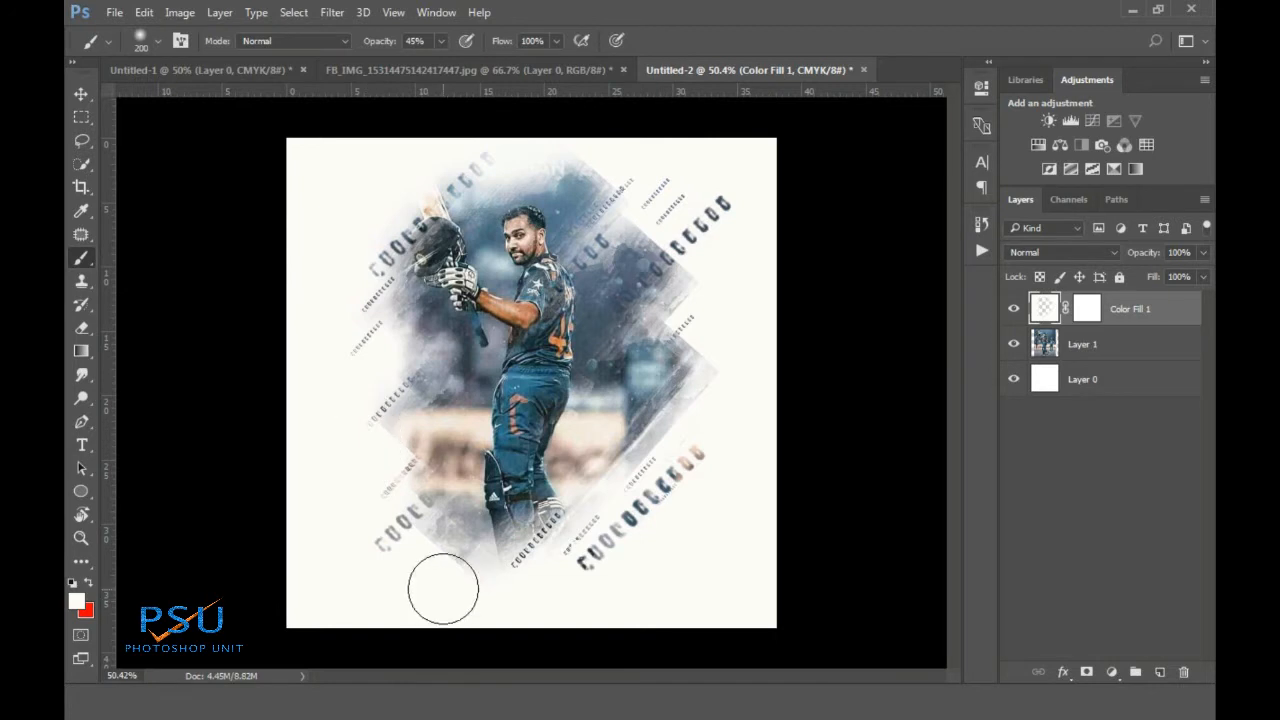
left_click(82, 328)
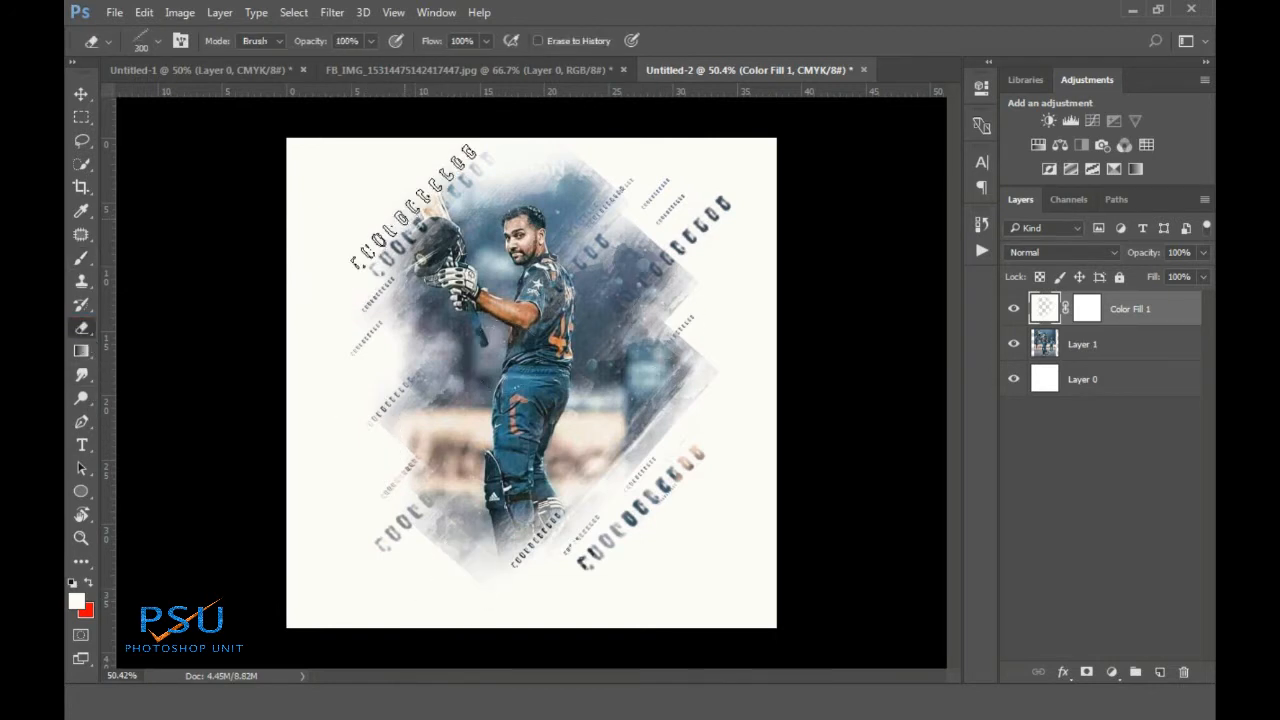
Stamp dotted marks above the helmet and at the upper left, undoing a lower-left one
left_click(431, 214)
scroll(390, 340, "up", 2)
key("bracketleft")
key("bracketleft")
key("bracketleft")
key("bracketleft")
key("bracketleft")
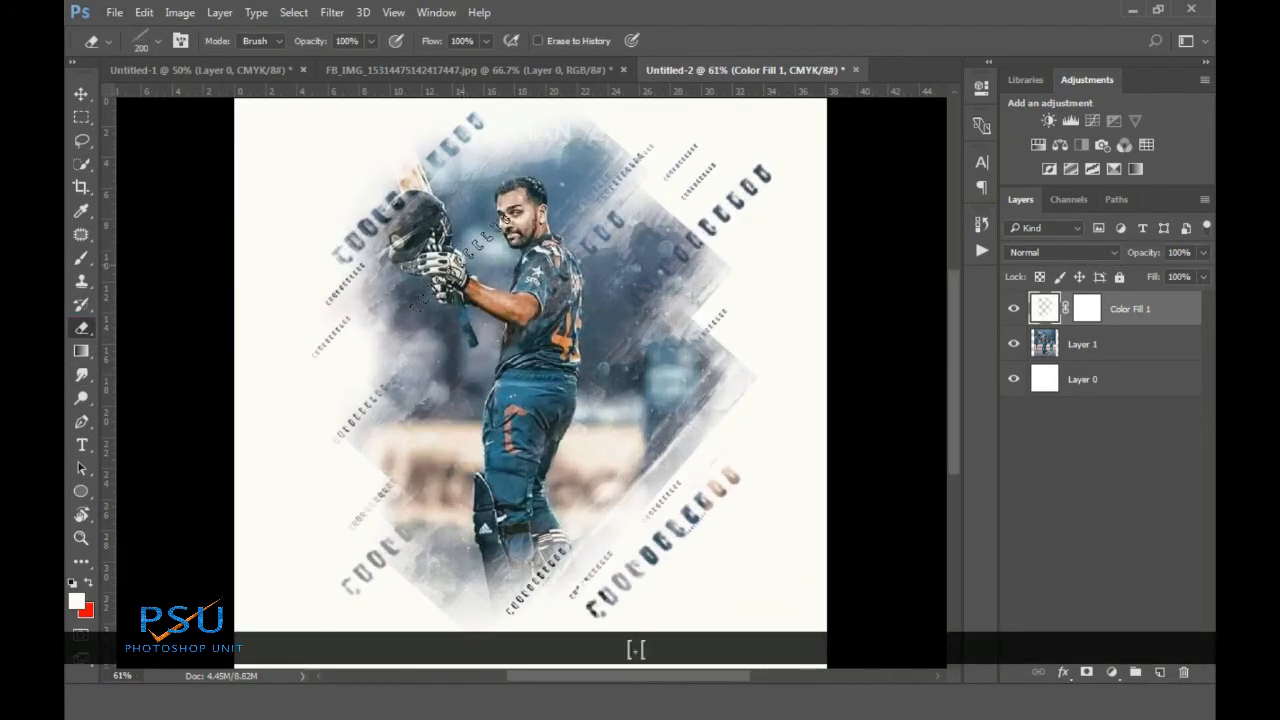
left_click(388, 150)
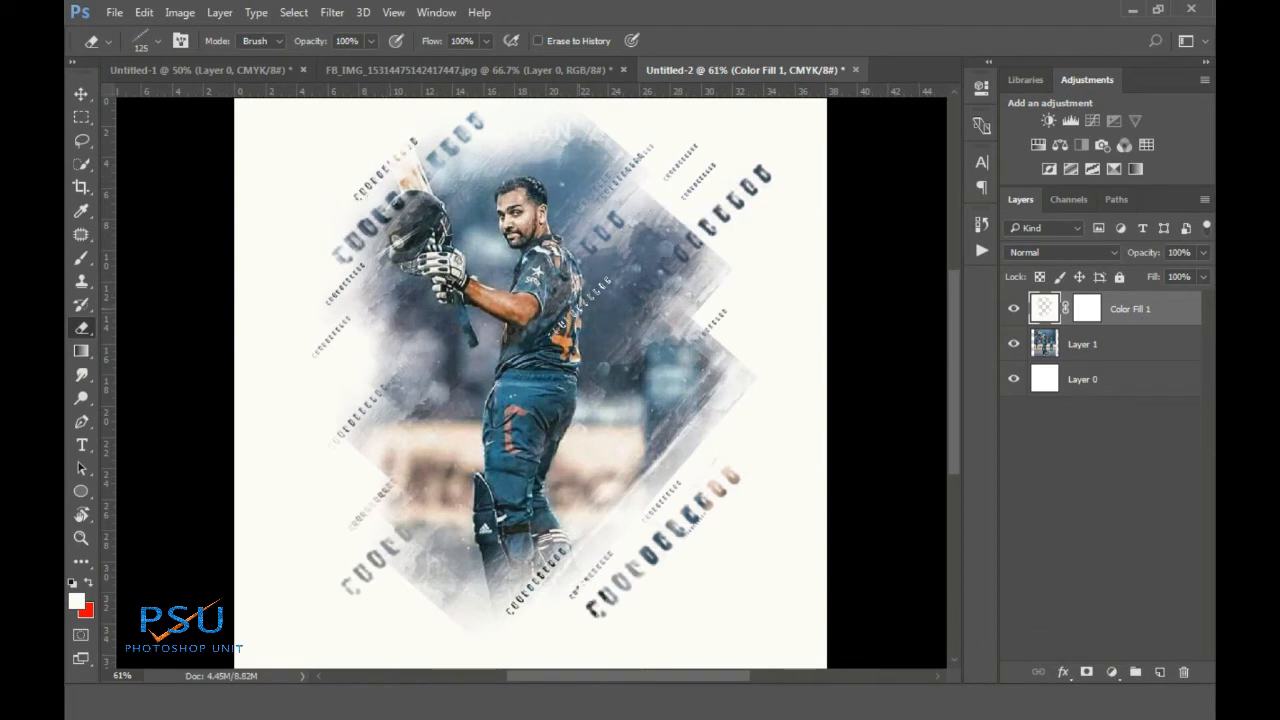
key("bracketright")
key("bracketright")
key("bracketright")
key("bracketright")
key("bracketright")
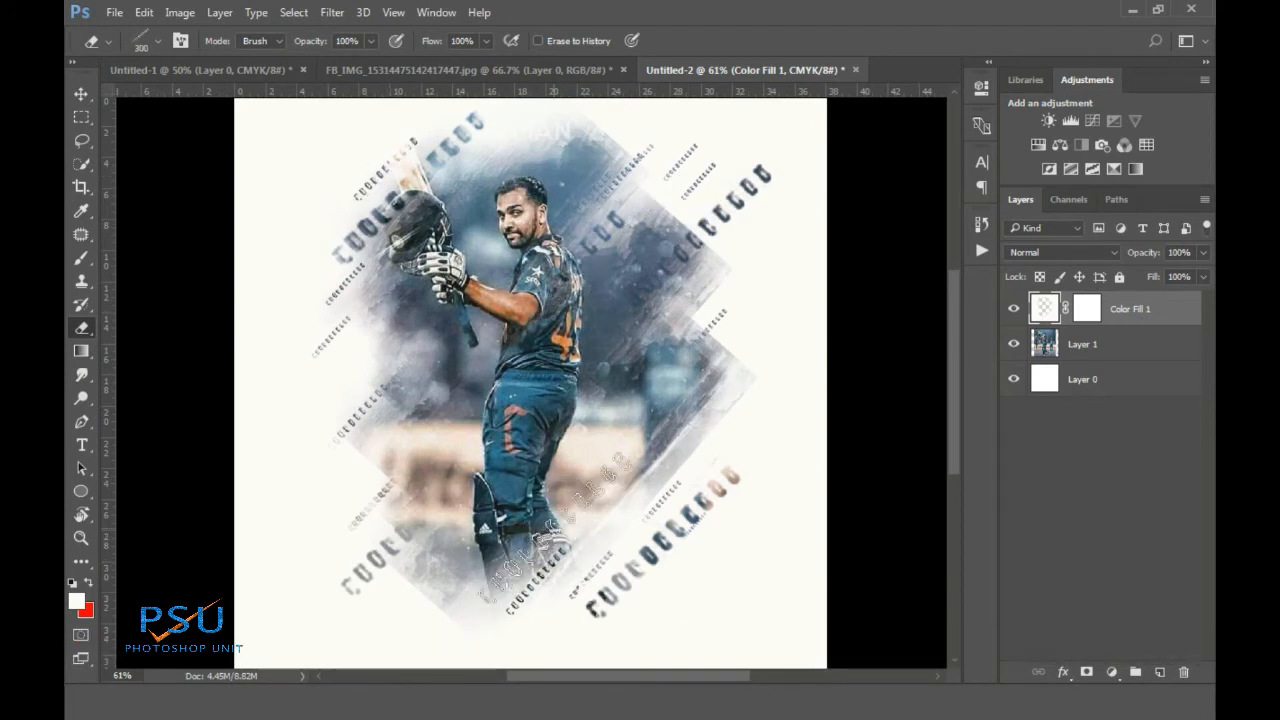
left_click(383, 555)
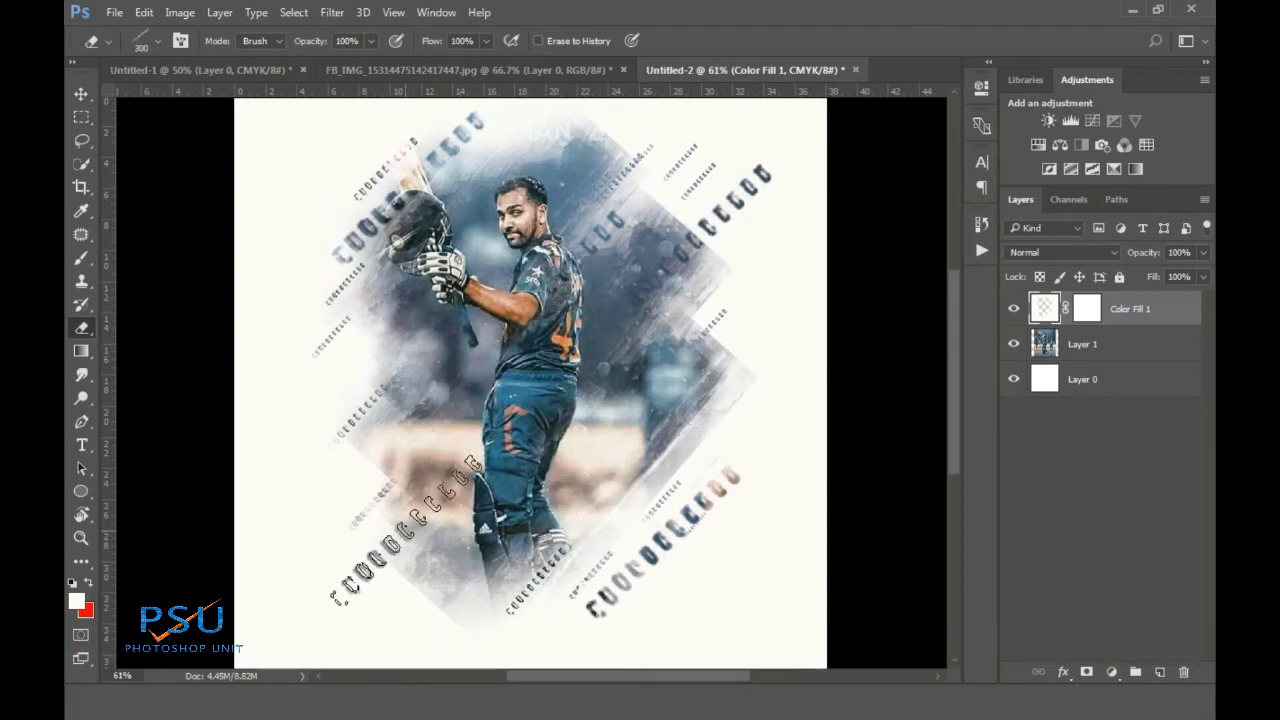
key("ctrl+z")
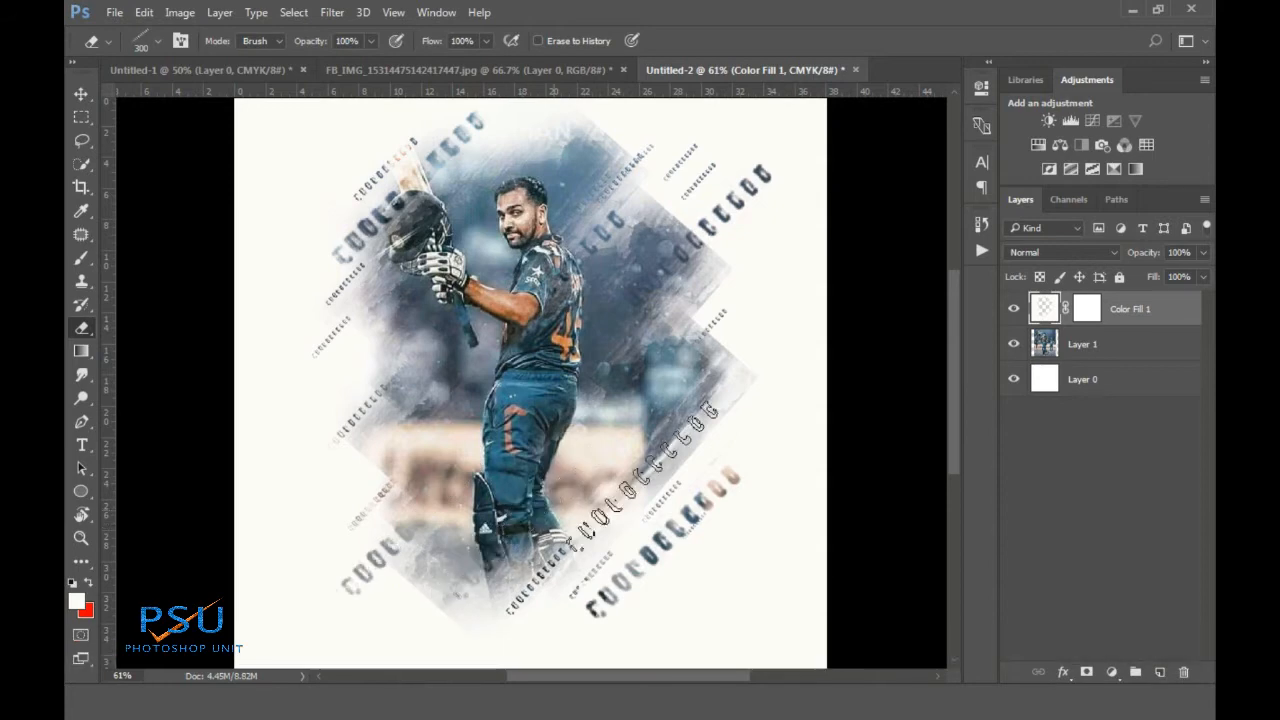
scroll(595, 508, "down", 3, "alt")
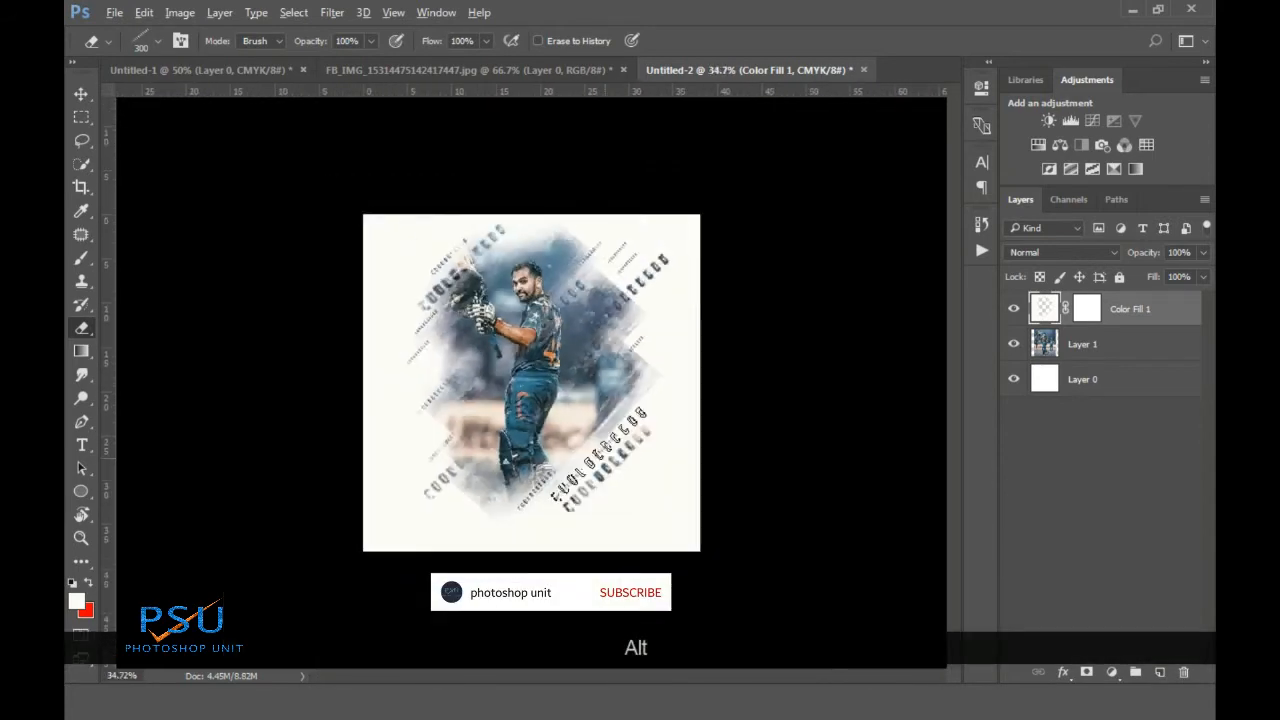
scroll(605, 470, "up", 3, "alt")
scroll(617, 430, "down", 2, "alt")
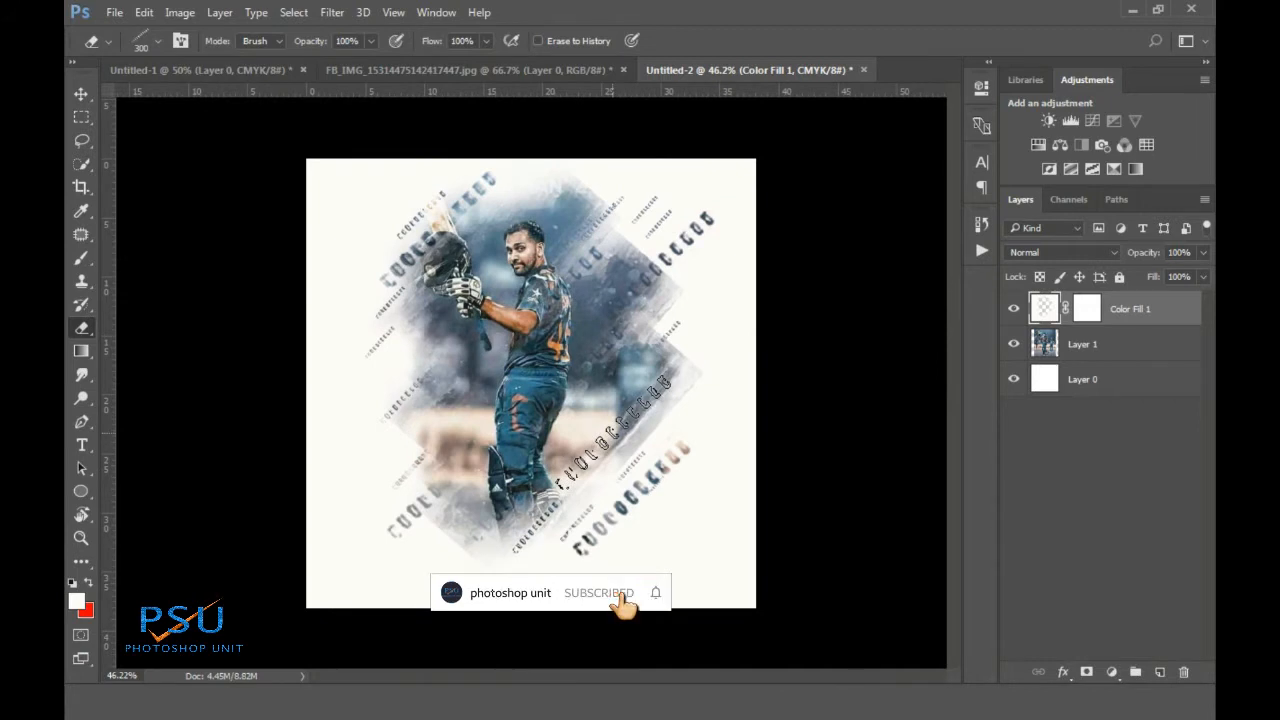
Add a smaller dotted mark right of the player, undoing the extra one lower down
key("bracketleft")
key("bracketleft")
key("bracketleft")
key("bracketleft")
key("bracketleft")
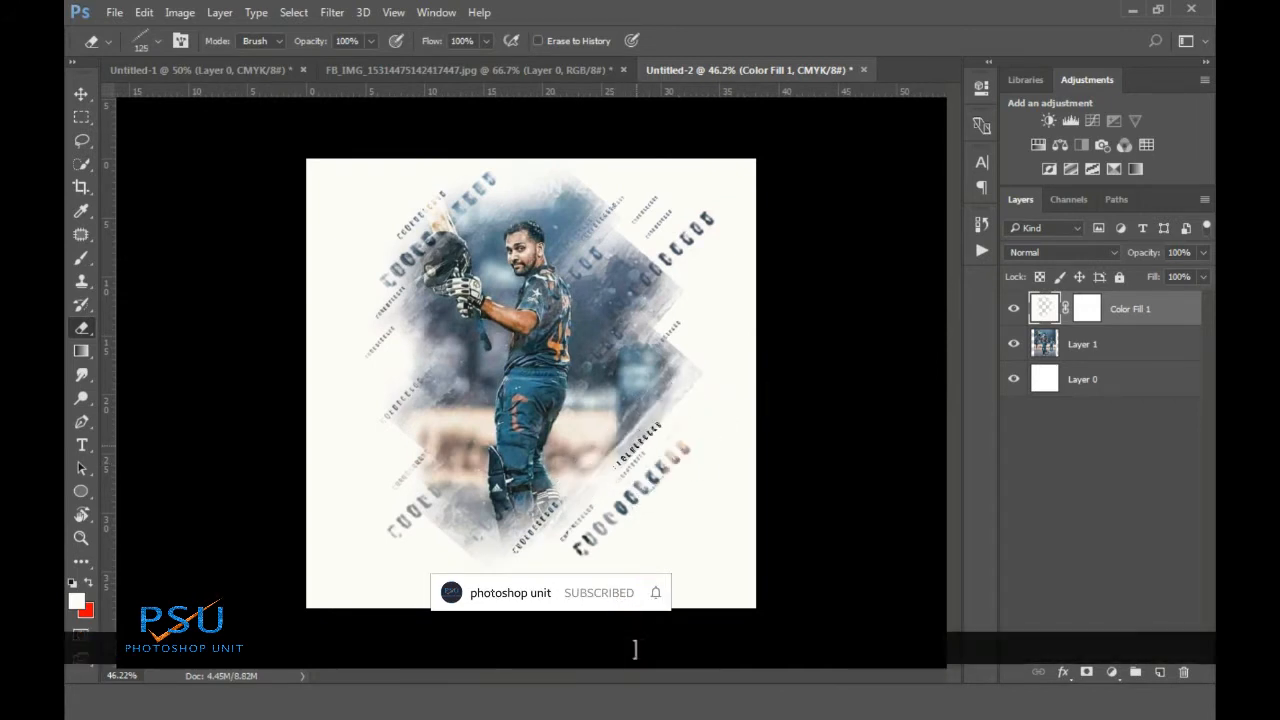
left_click(666, 358)
left_click(642, 436)
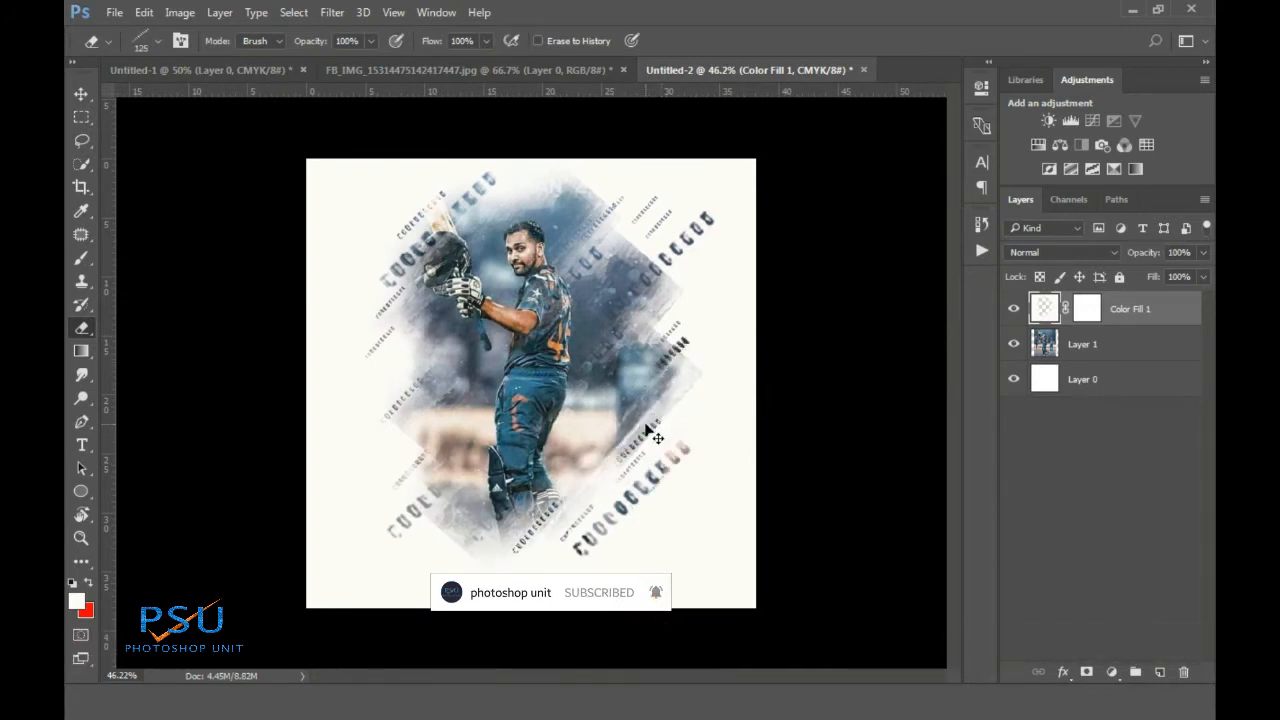
key("ctrl+z")
key("ctrl+z")
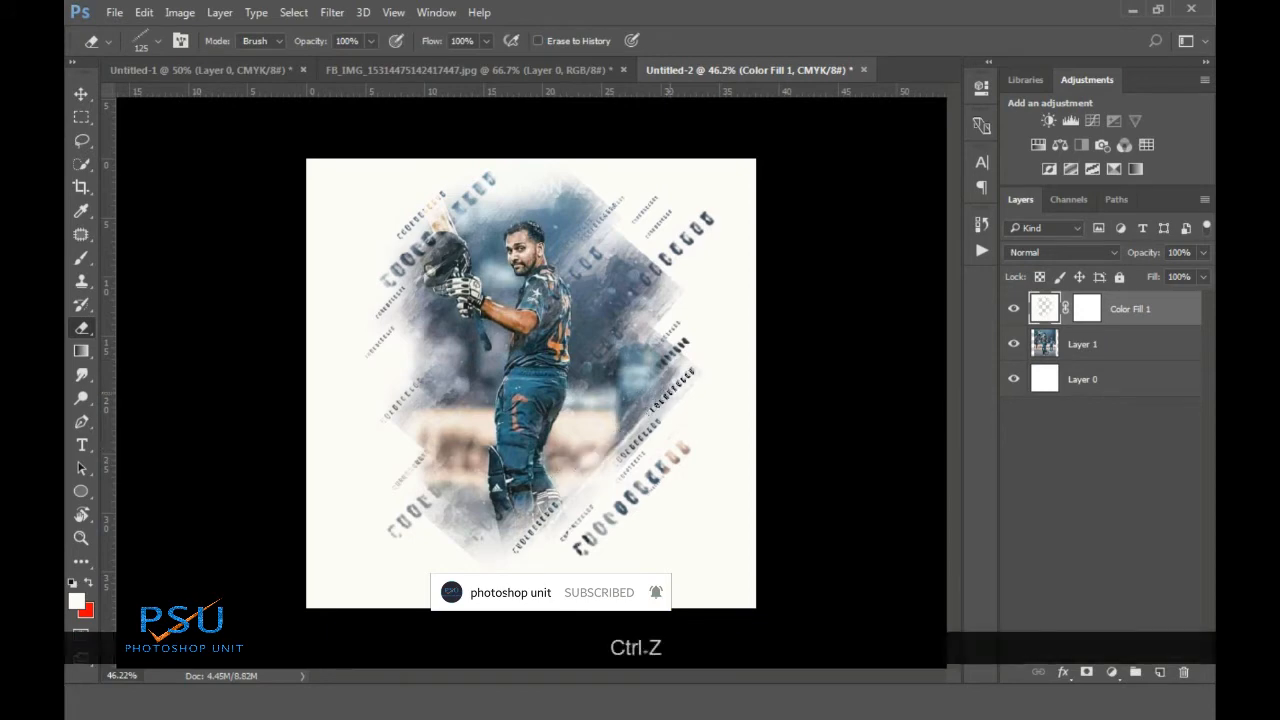
key("ctrl+alt+z")
scroll(525, 378, "down", 3)
scroll(525, 378, "up", 4)
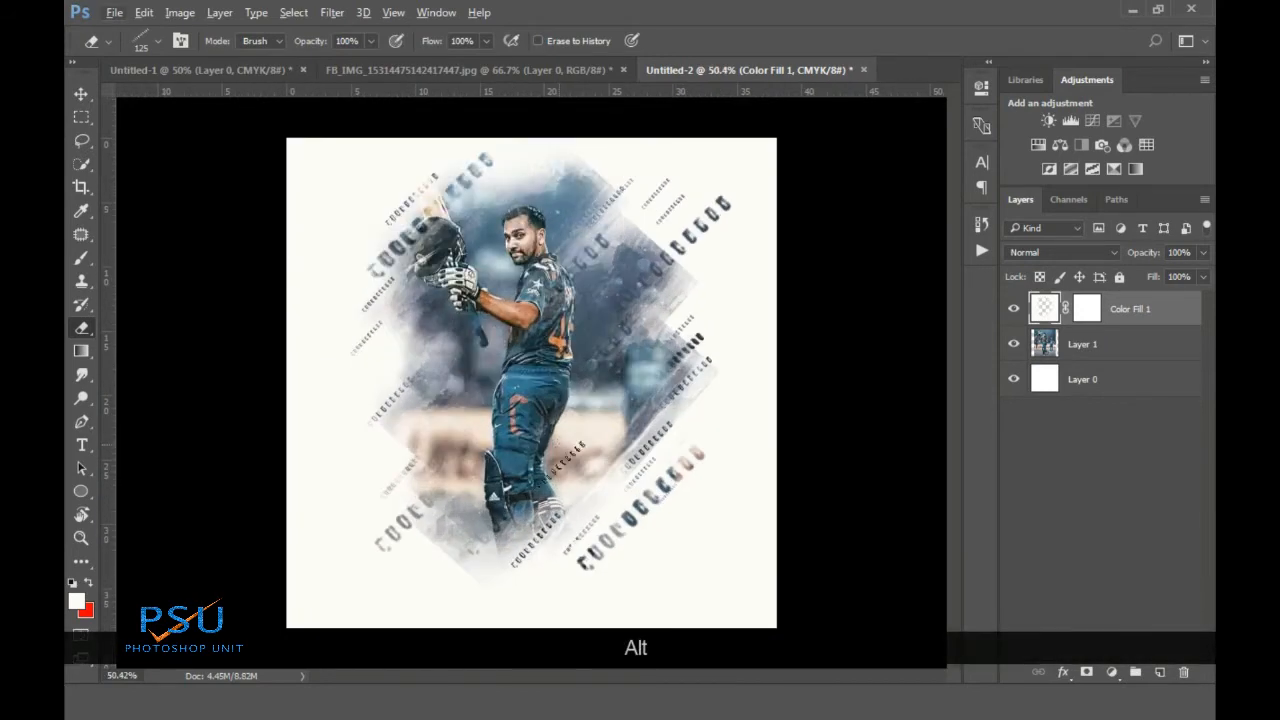
scroll(530, 380, "up", 2)
scroll(530, 380, "down", 4)
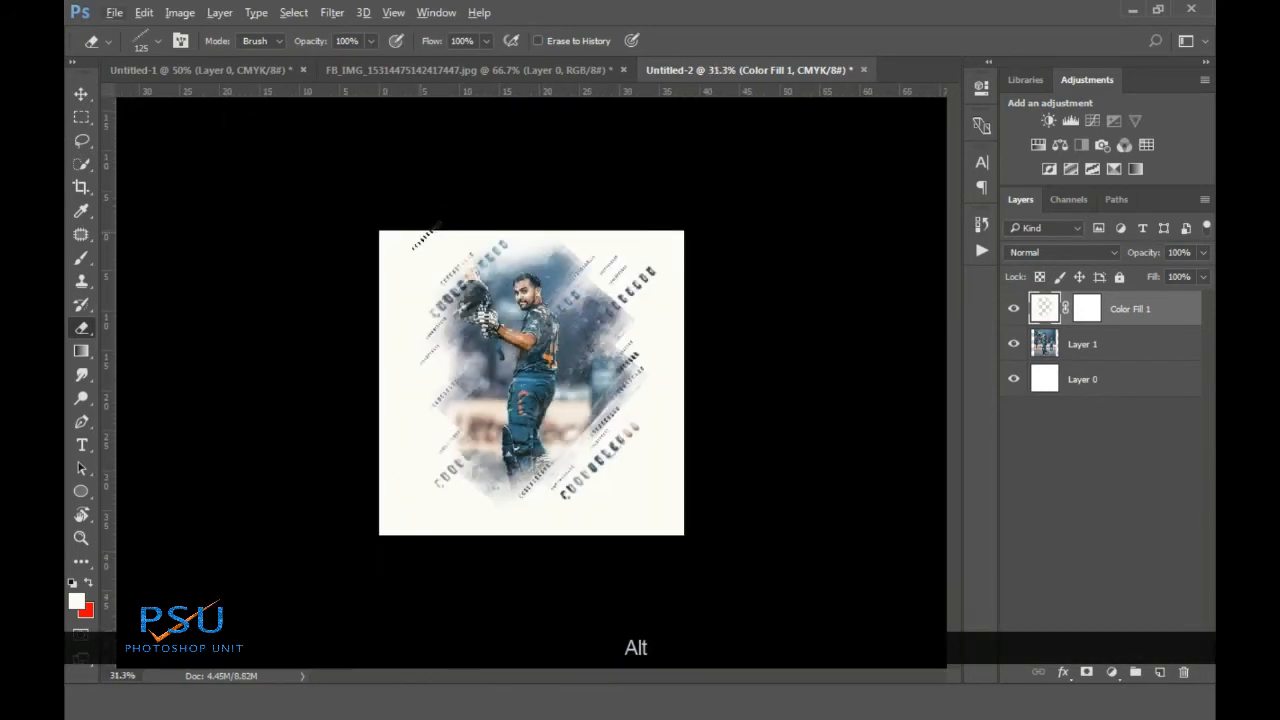
scroll(729, 337, "up", 1)
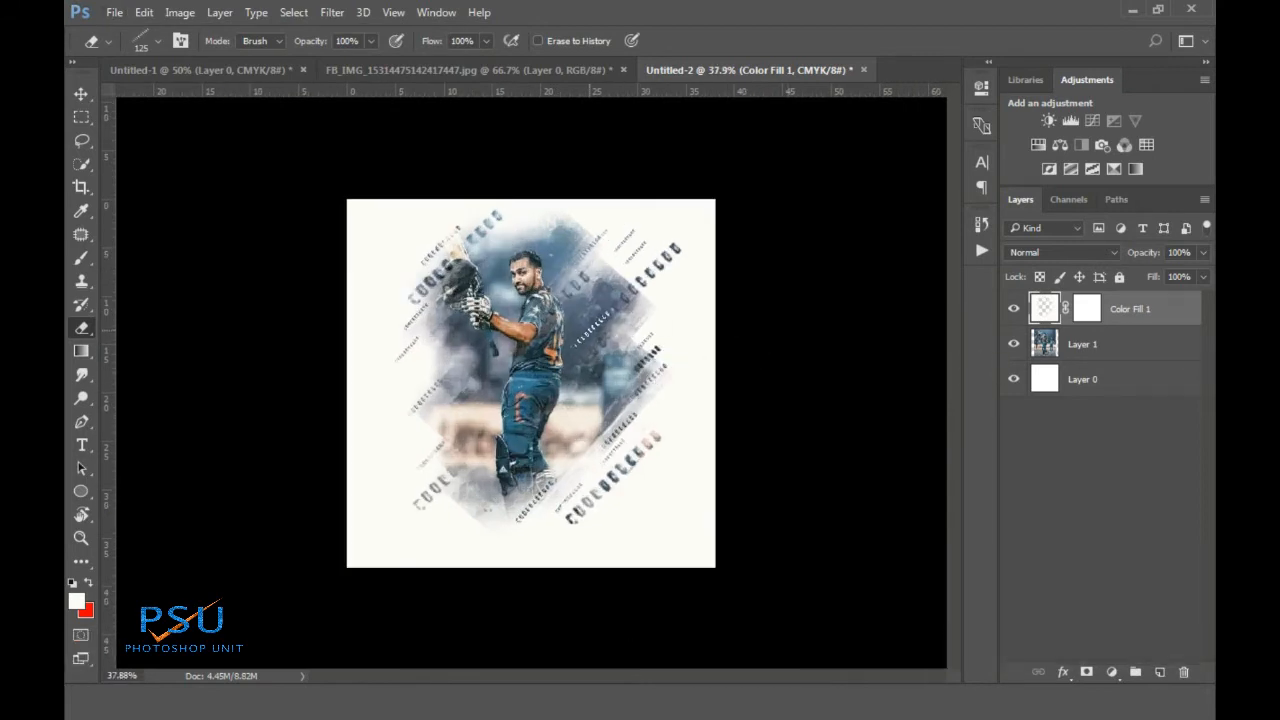
key("t")
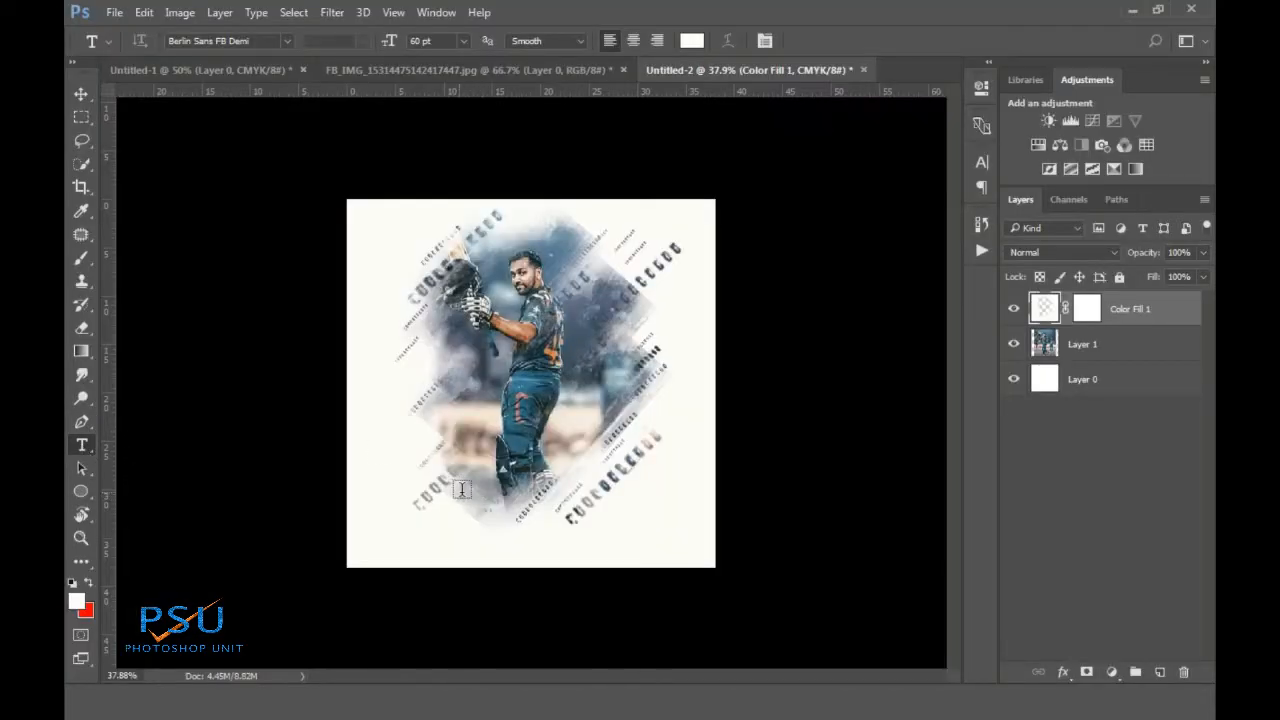
Type HITMAN below the player and colour it blue #377892 sampled from the trousers
left_click(462, 489)
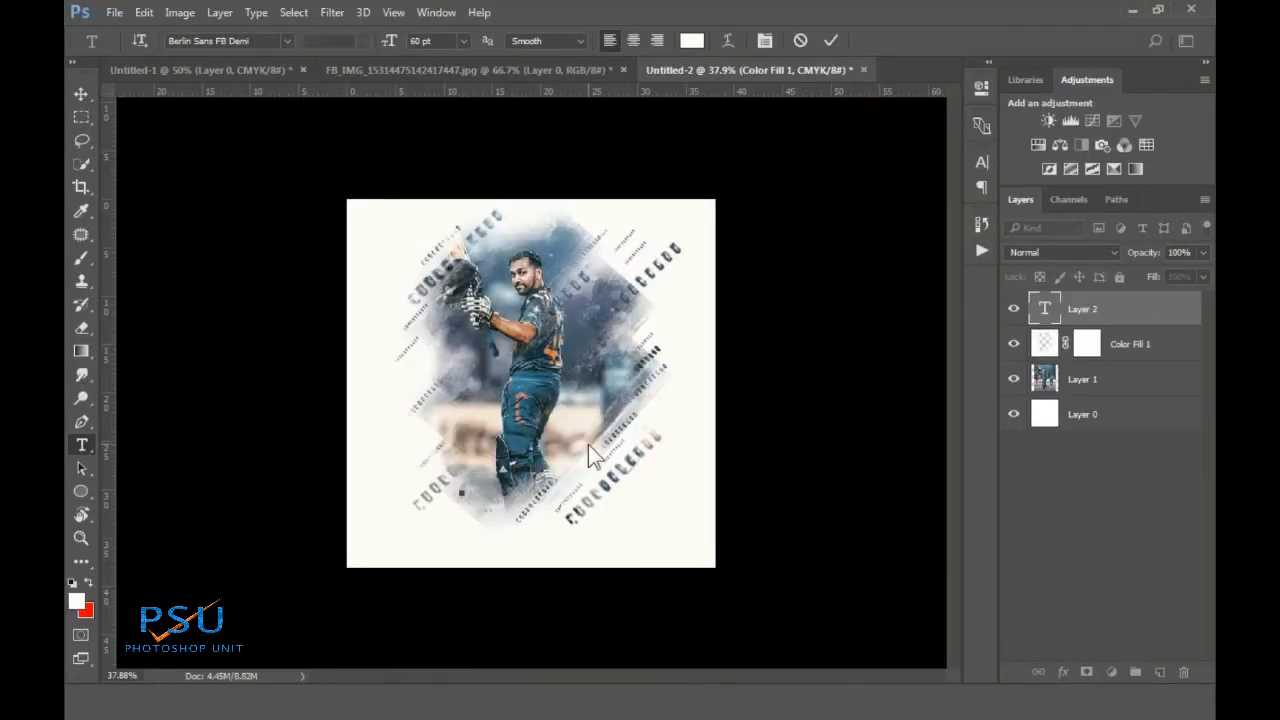
type("HITMAN")
left_click_drag(508, 486, 460, 487)
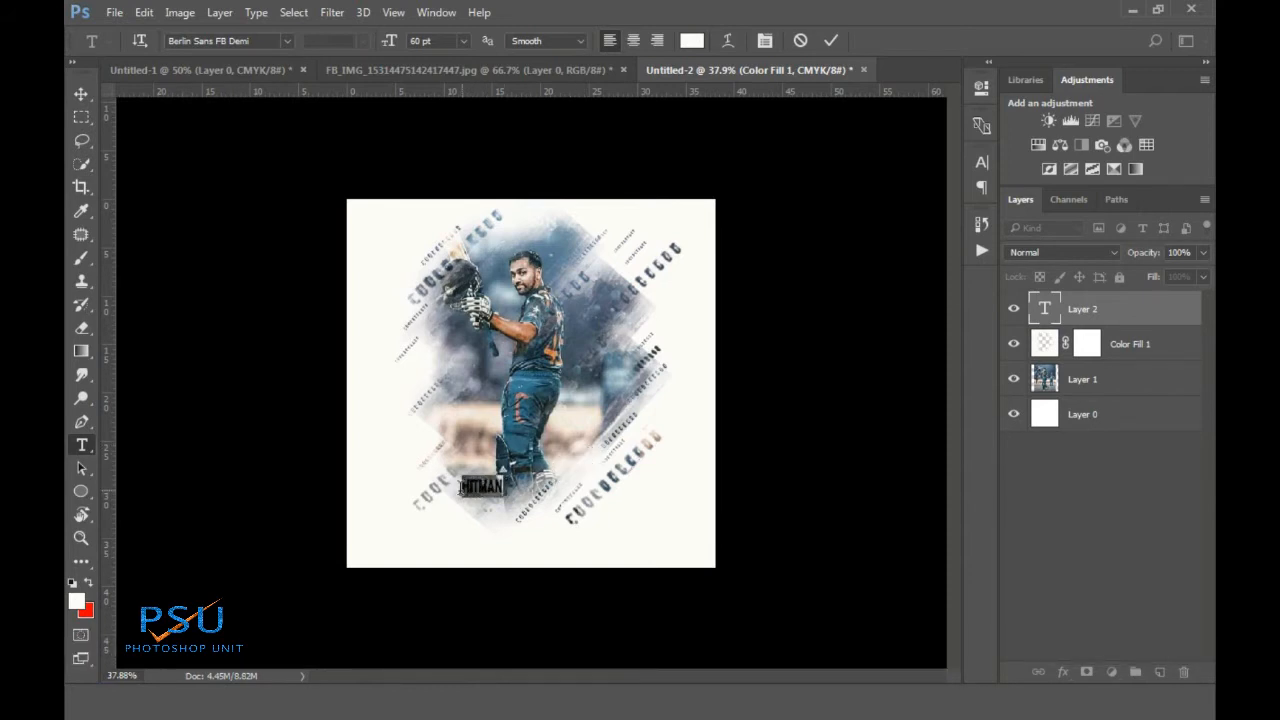
left_click(690, 44)
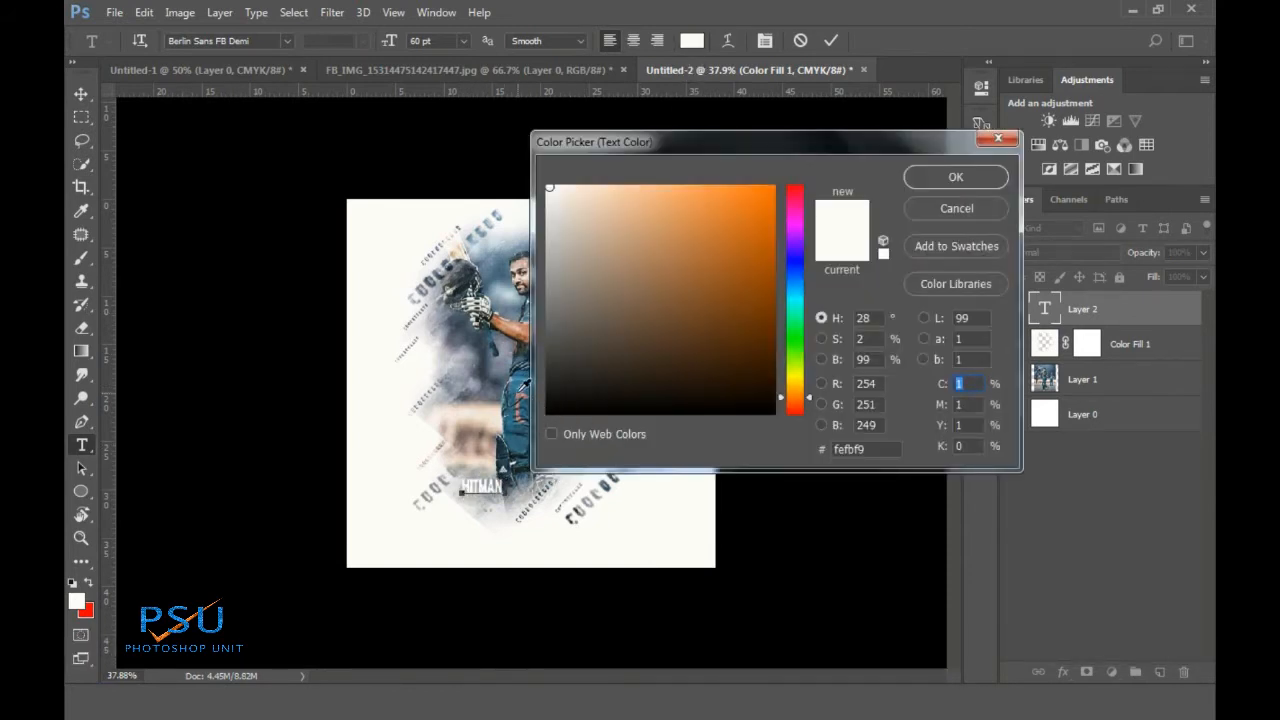
left_click_drag(765, 140, 882, 166)
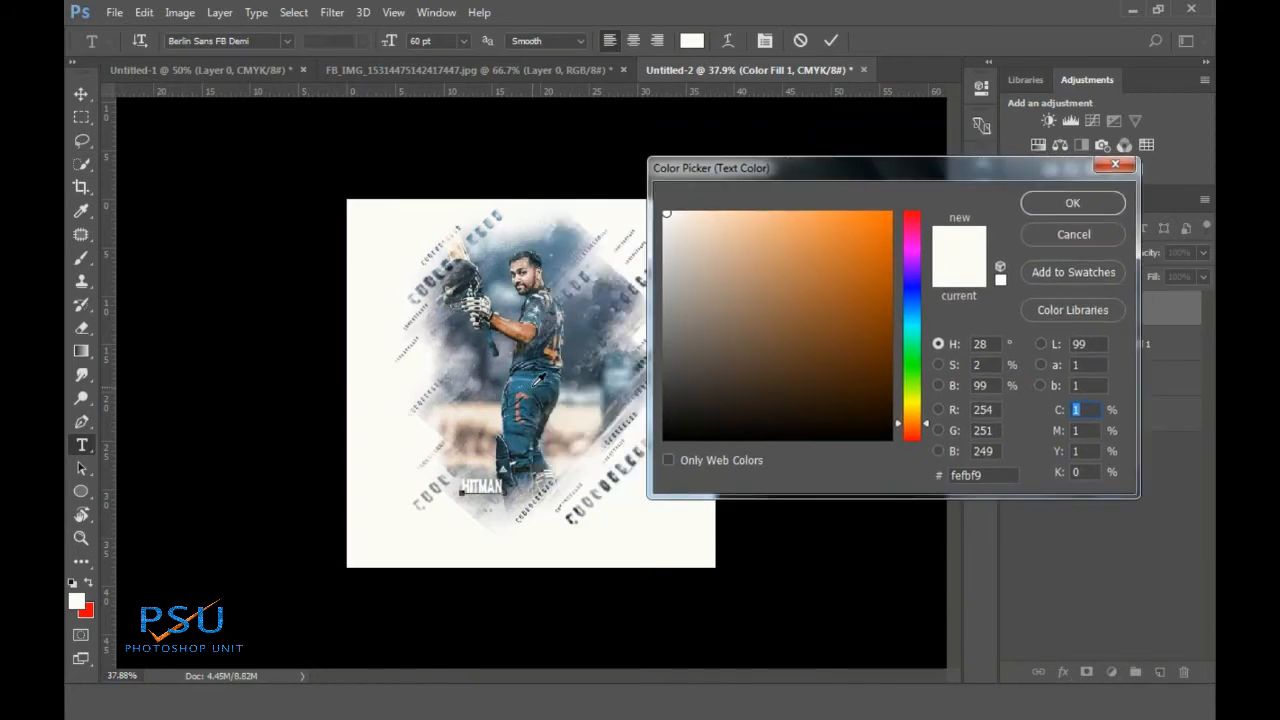
left_click(534, 386)
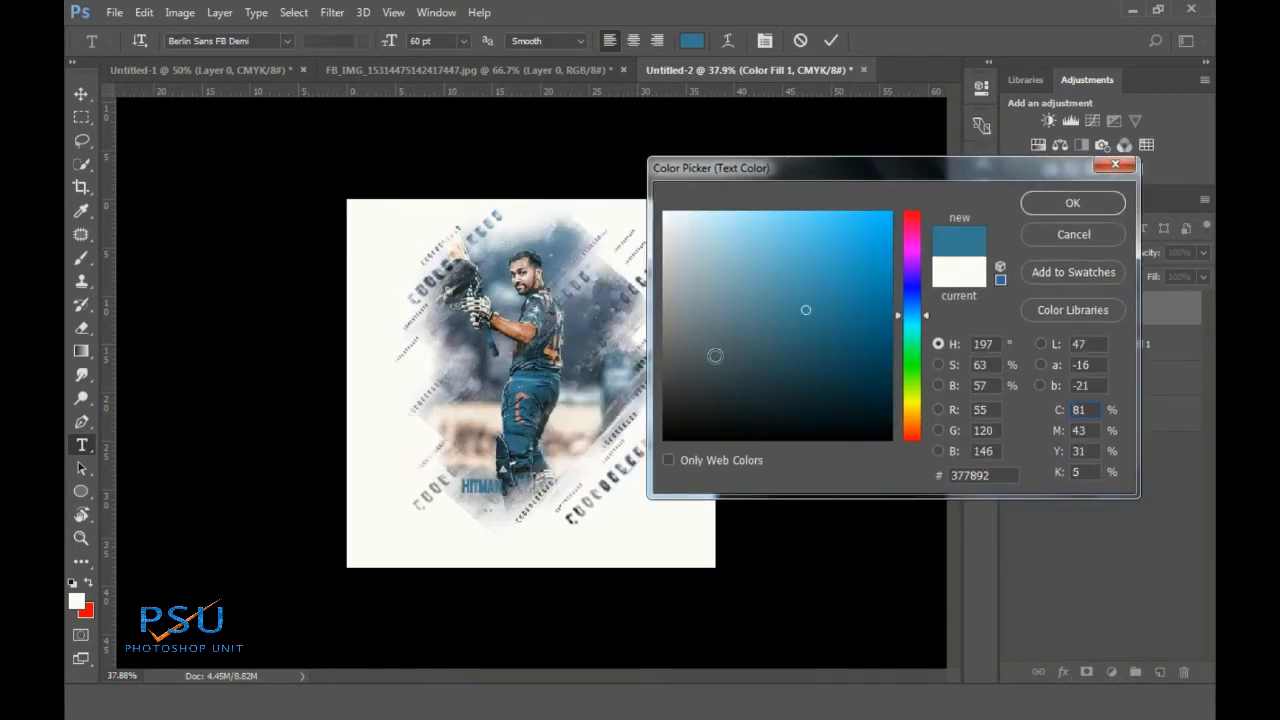
left_click(582, 342)
left_click(1066, 203)
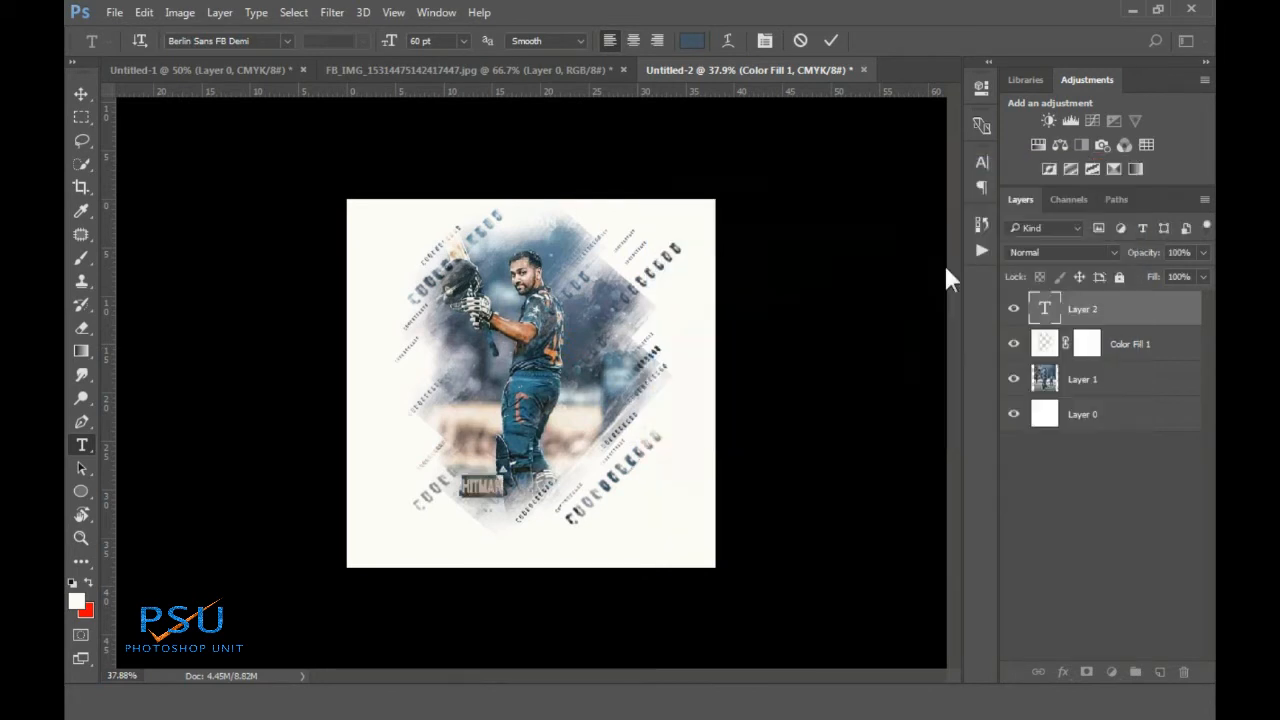
Commit the text, then scale HITMAN up across the poster's bottom and centre it
left_click(830, 40)
key("ctrl+t")
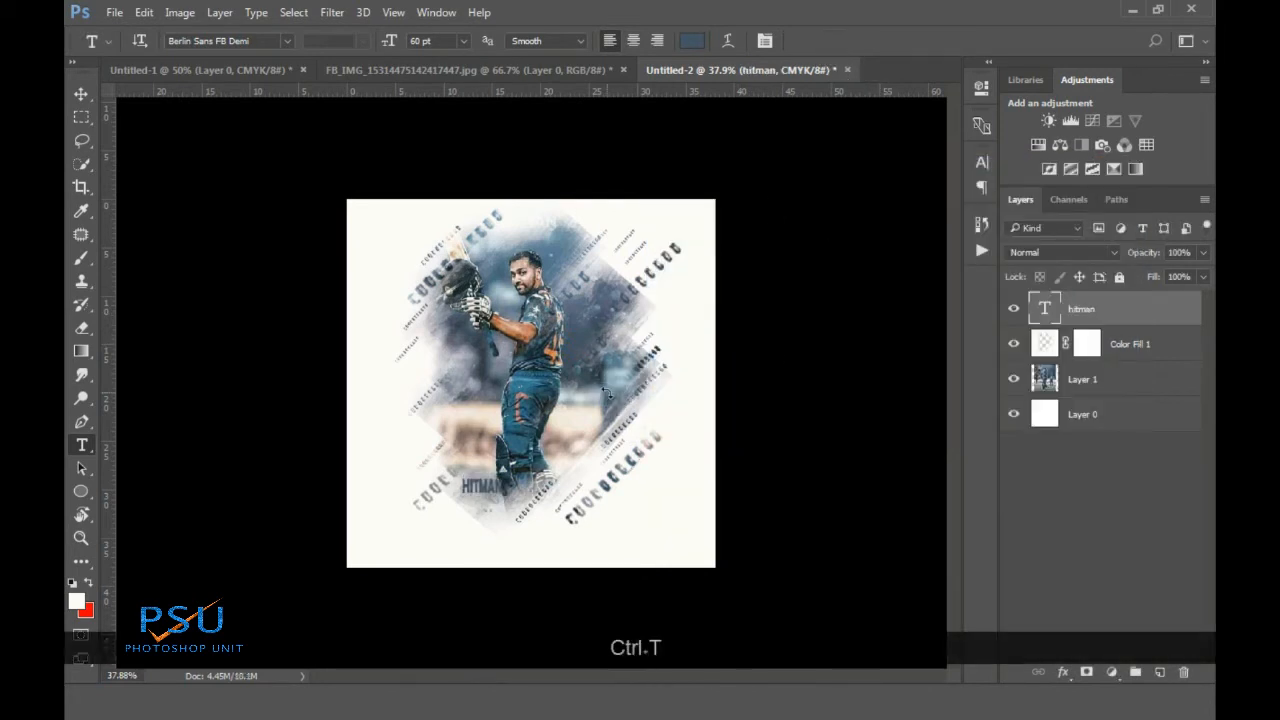
left_click_drag(505, 500, 631, 545)
left_click_drag(590, 490, 576, 490)
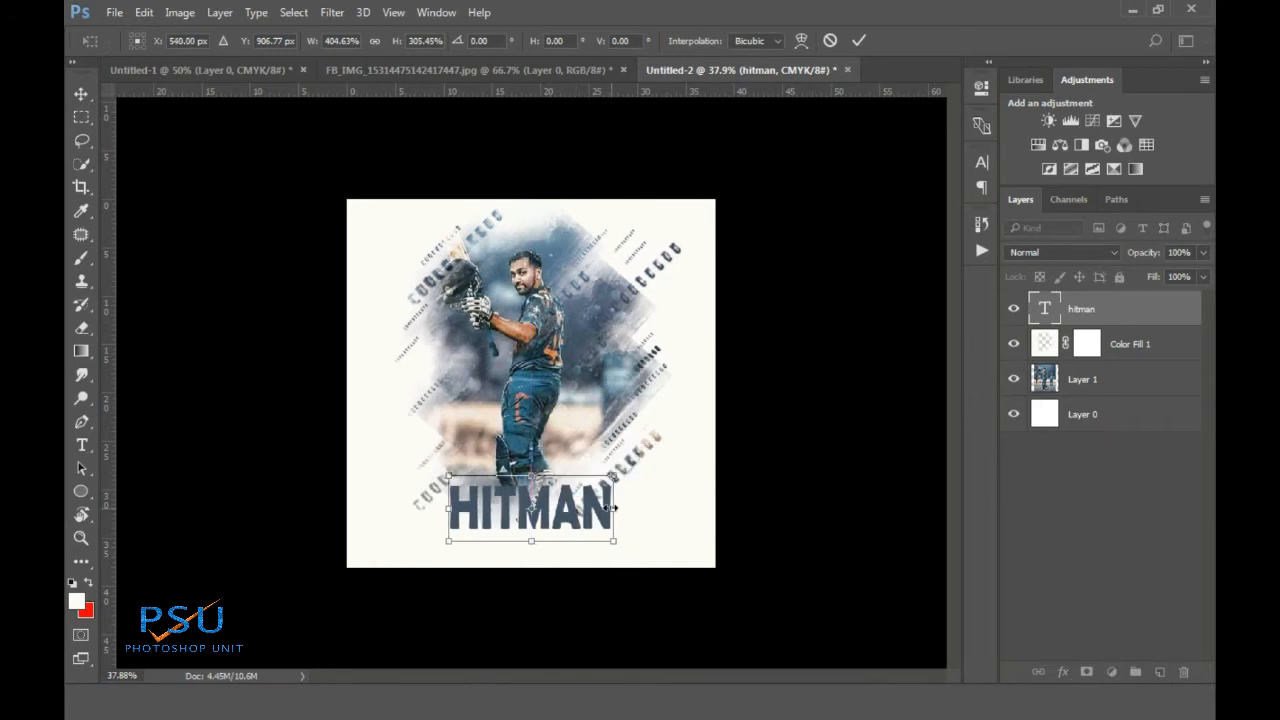
scroll(614, 530, "up", 2)
scroll(600, 523, "down", 1)
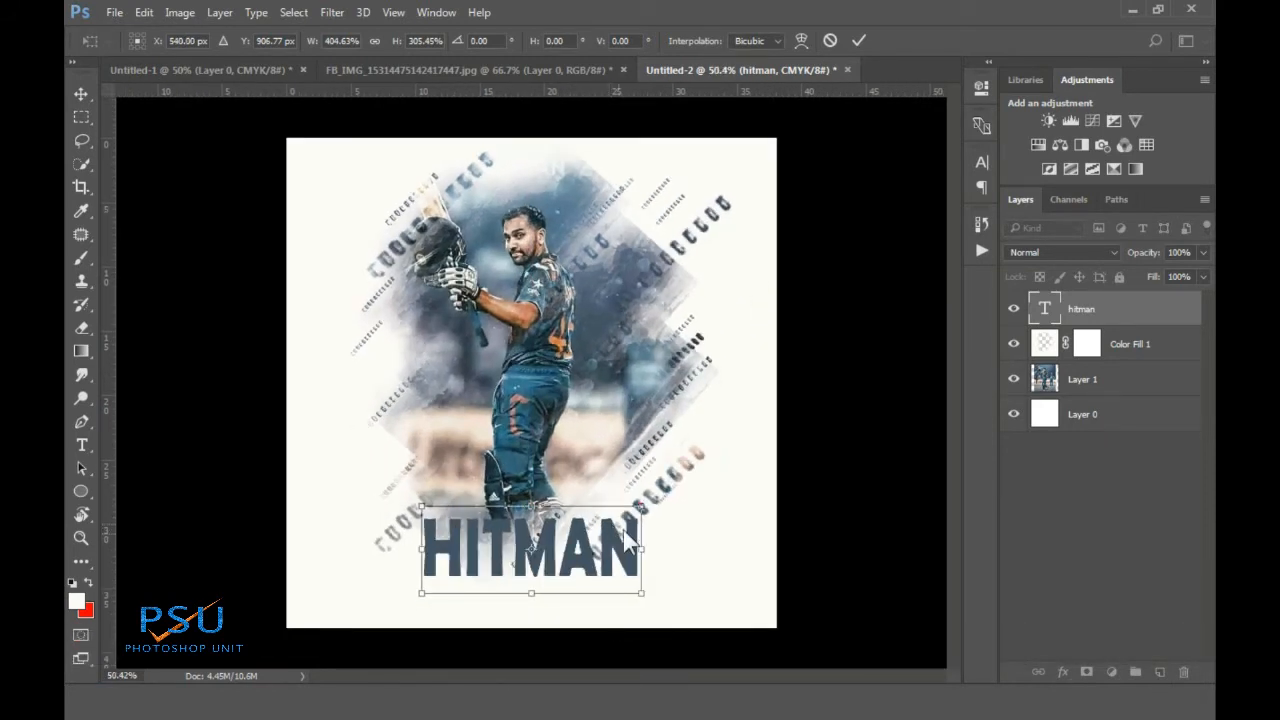
Fine-tune HITMAN's height, width and position to about 143.5 pt and apply the transform
left_click_drag(641, 592, 658, 573)
left_click_drag(594, 522, 589, 532)
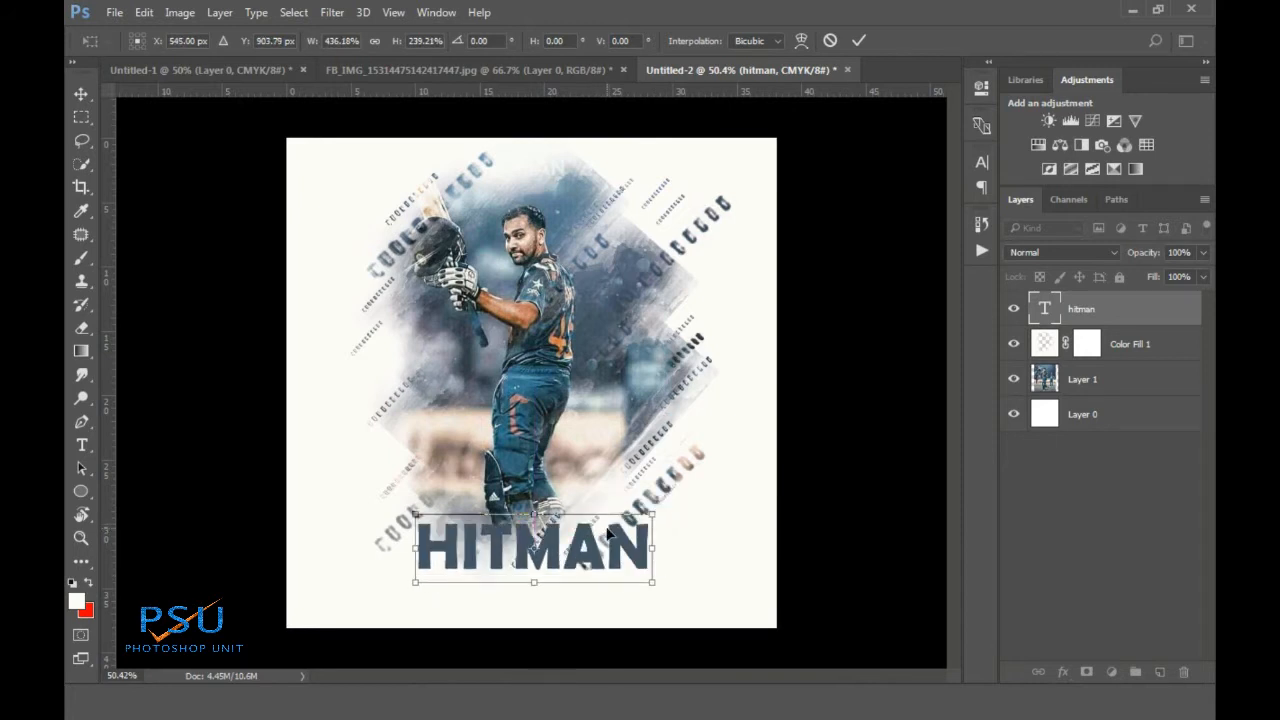
left_click_drag(655, 548, 662, 548)
left_click_drag(410, 548, 408, 548)
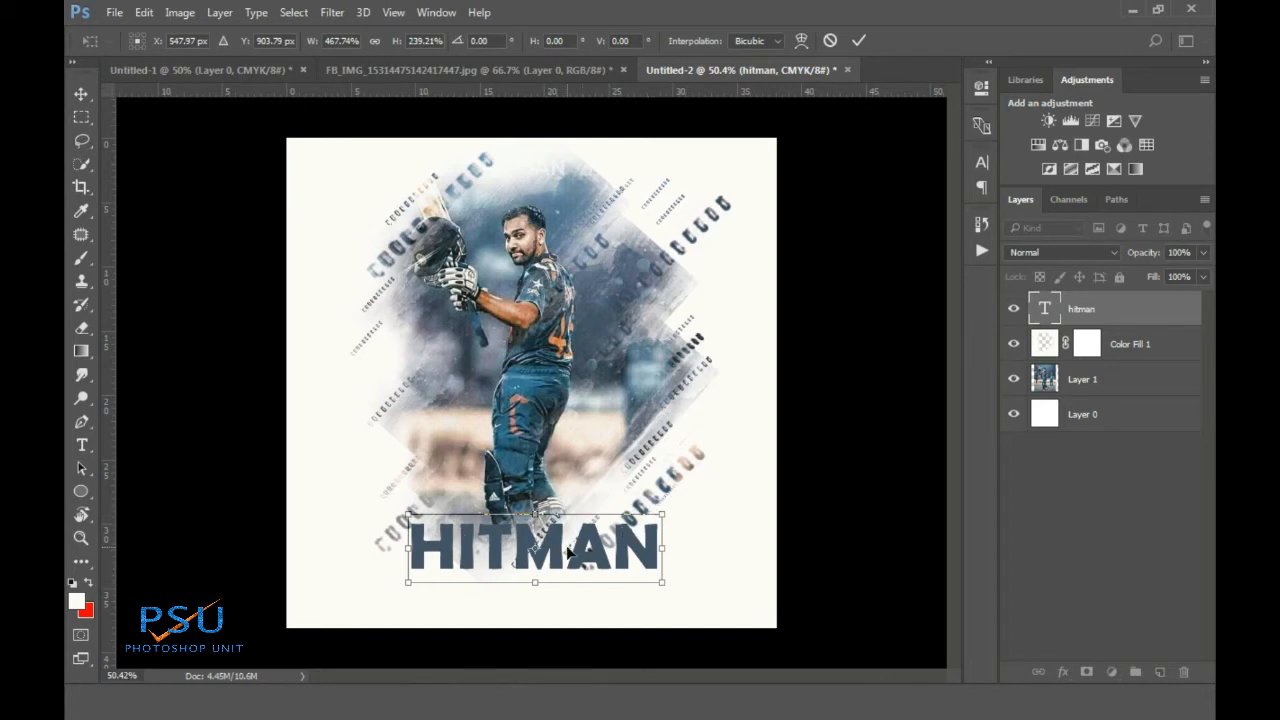
left_click_drag(675, 546, 679, 546)
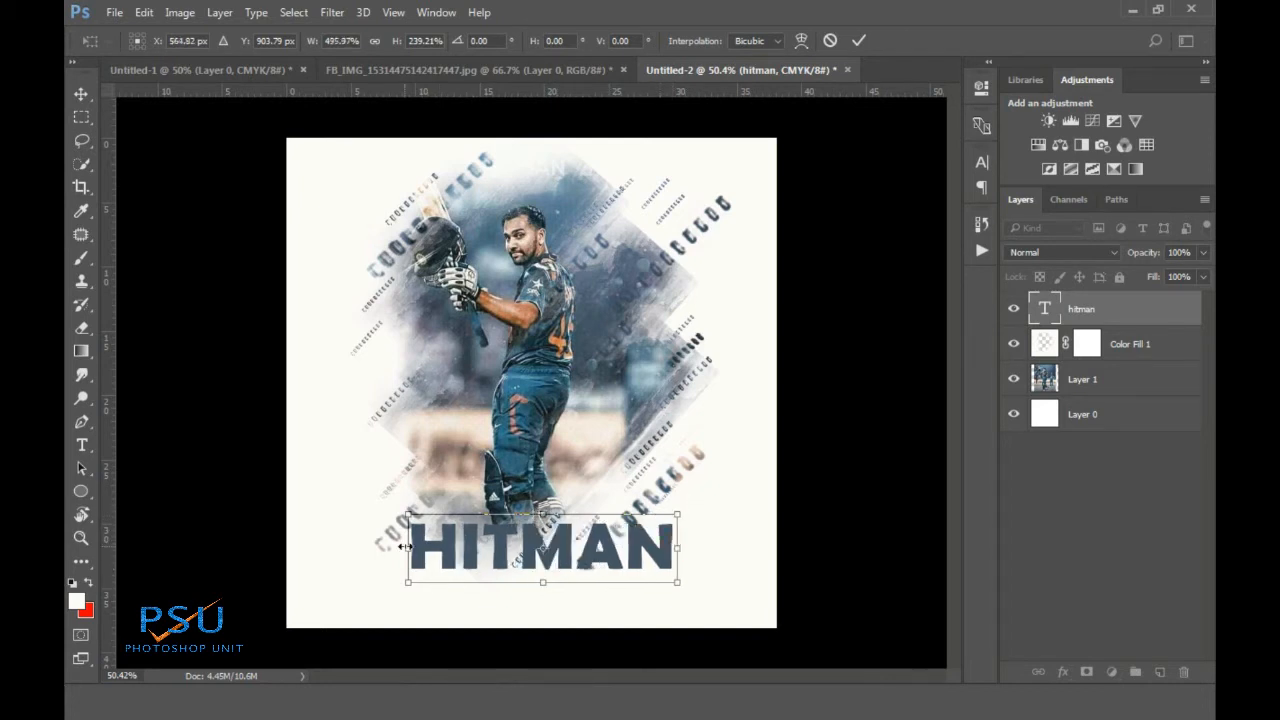
left_click_drag(407, 549, 403, 548)
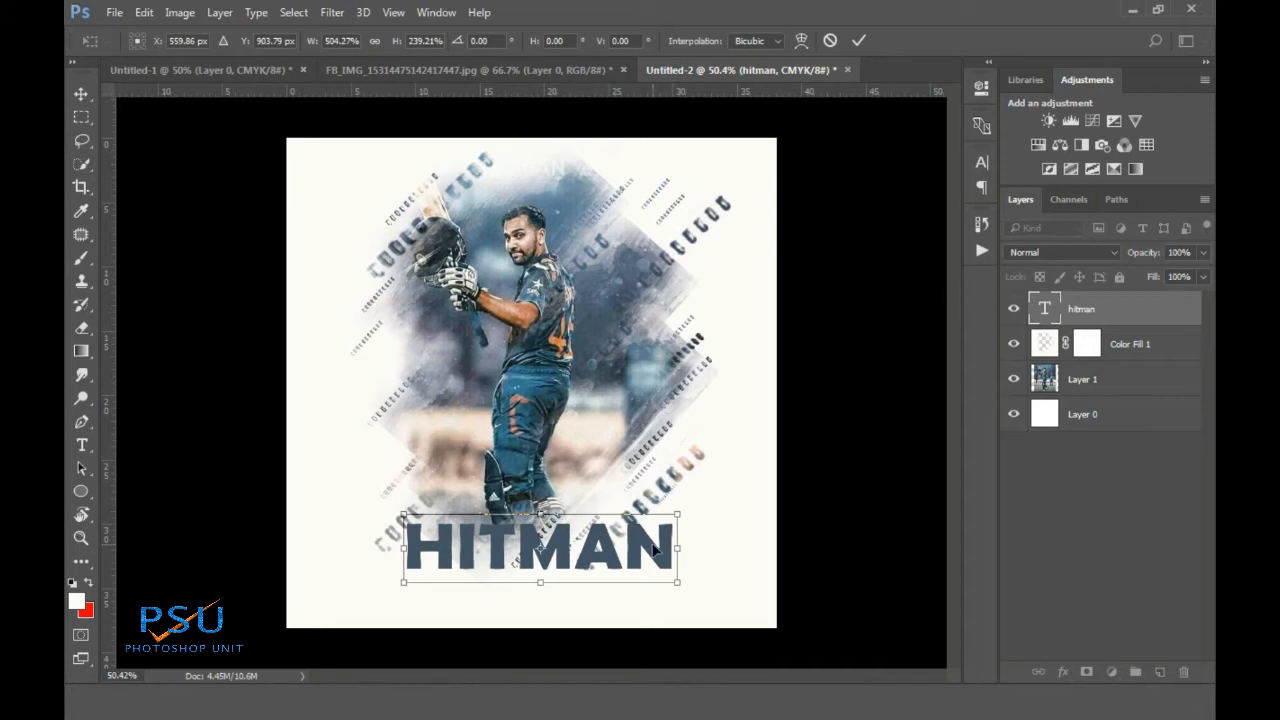
left_click_drag(677, 543, 673, 544)
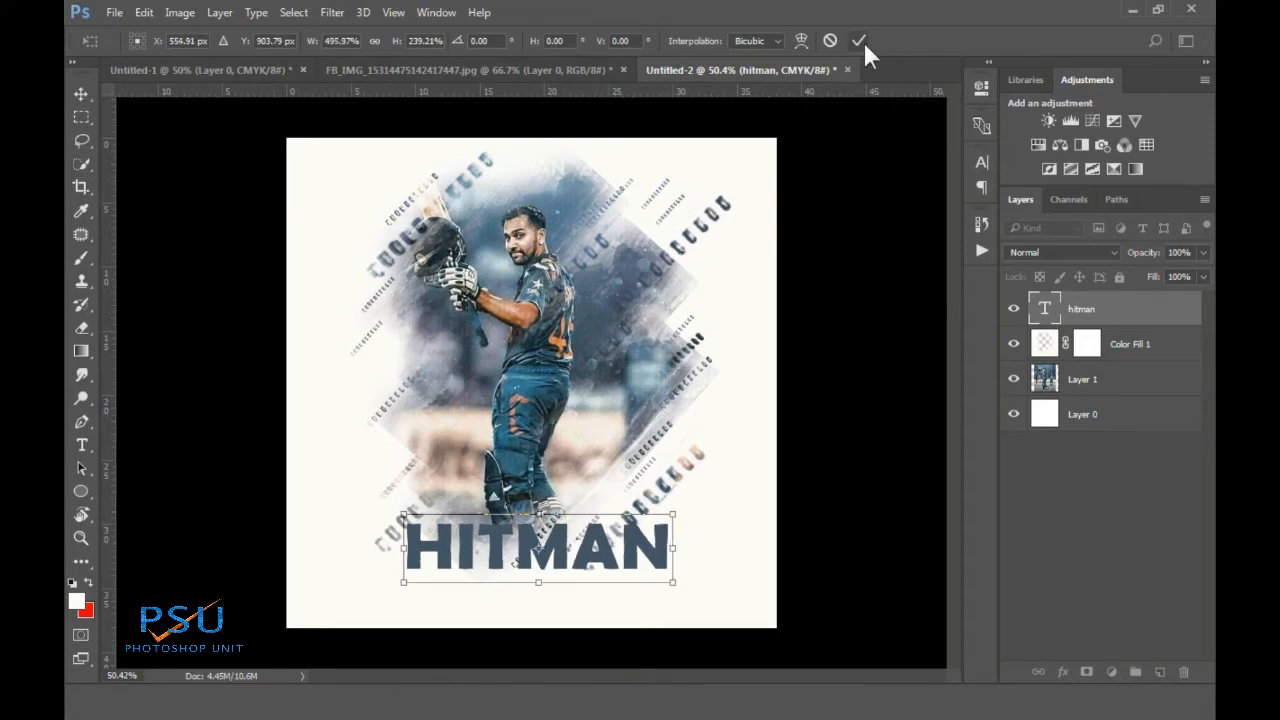
left_click(860, 40)
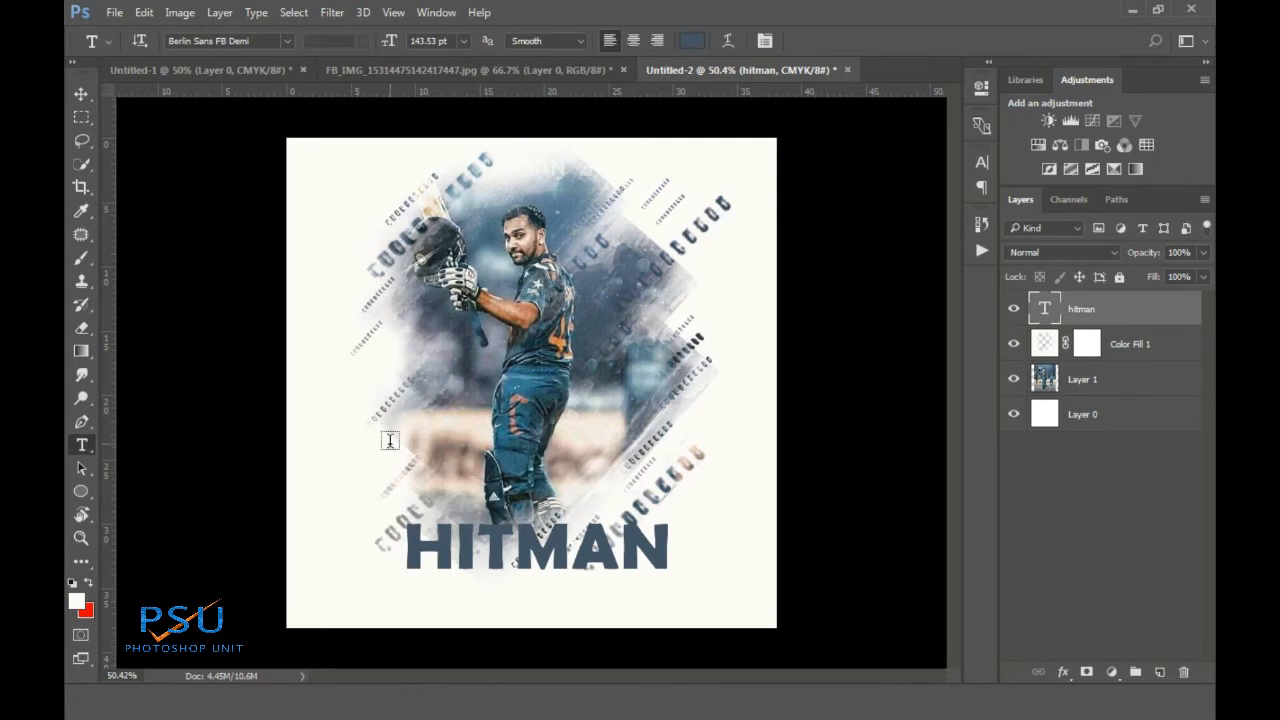
left_click(388, 442)
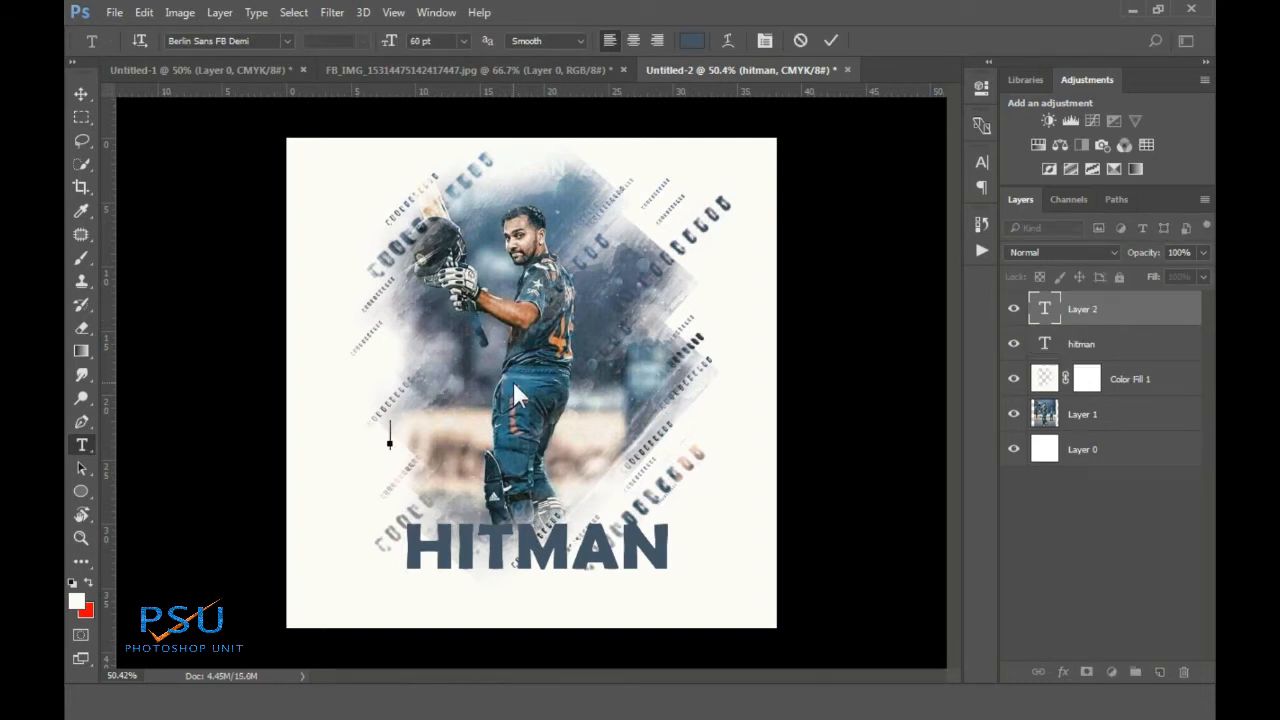
Type ROHIT beside the player and SHARMA under HITMAN, correcting the SHARNA typo
type("ROHIT")
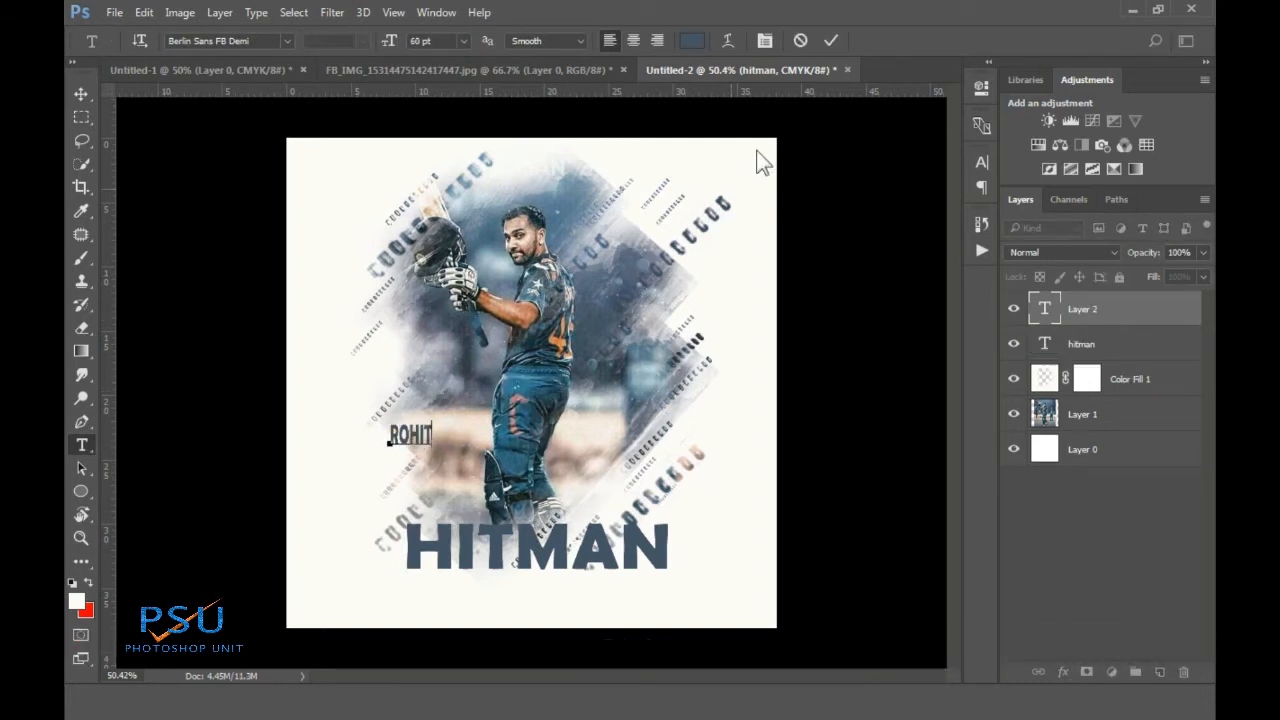
left_click(825, 40)
left_click(624, 586)
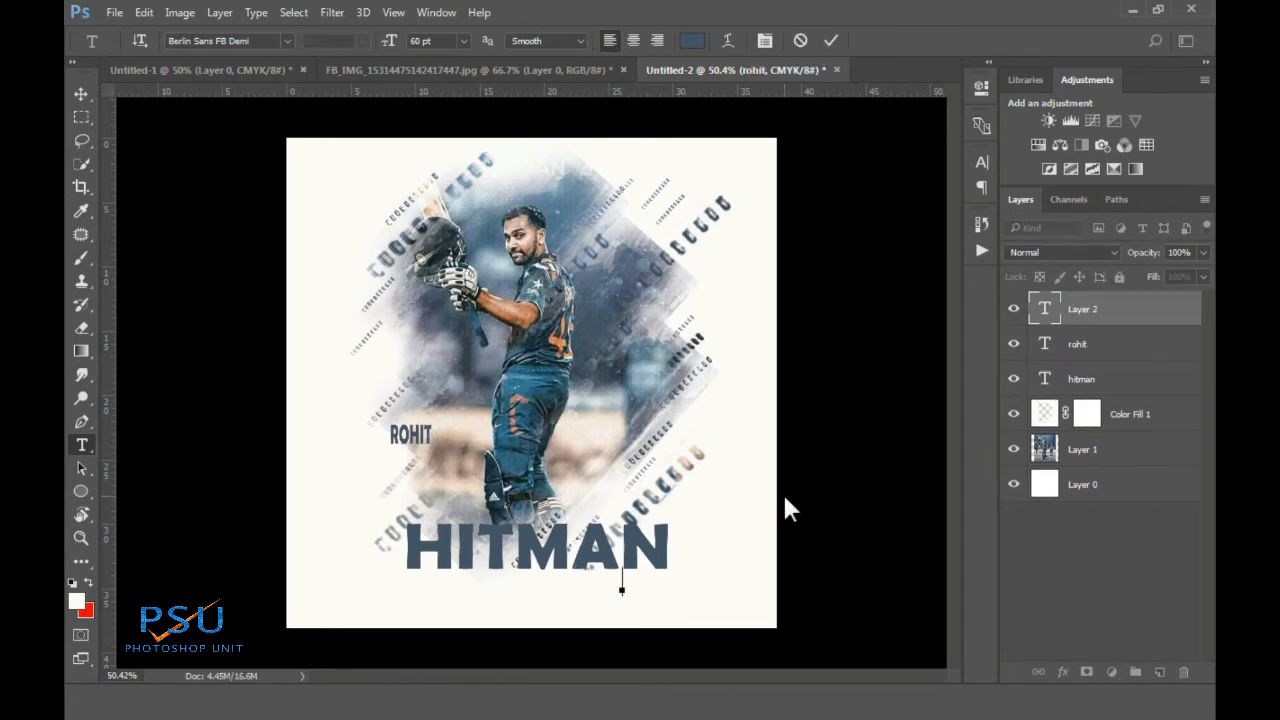
type("SHARNA")
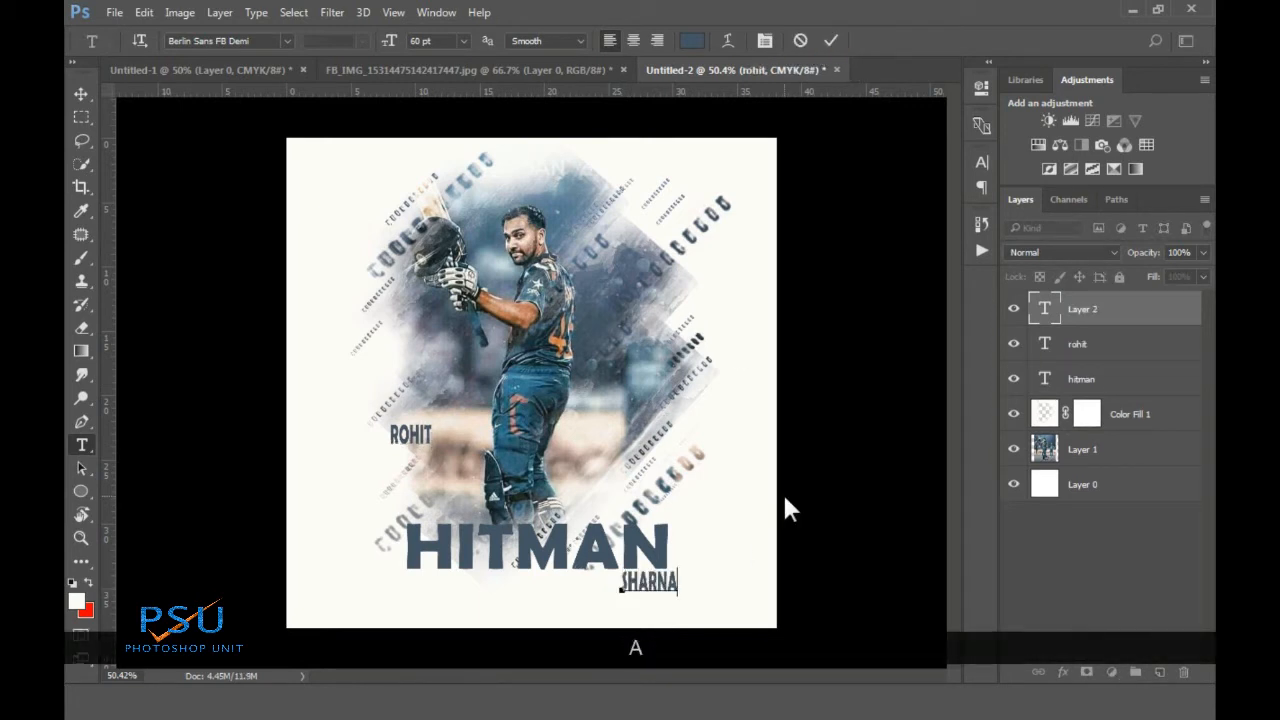
key("BackSpace")
key("BackSpace")
type("MA")
left_click(830, 42)
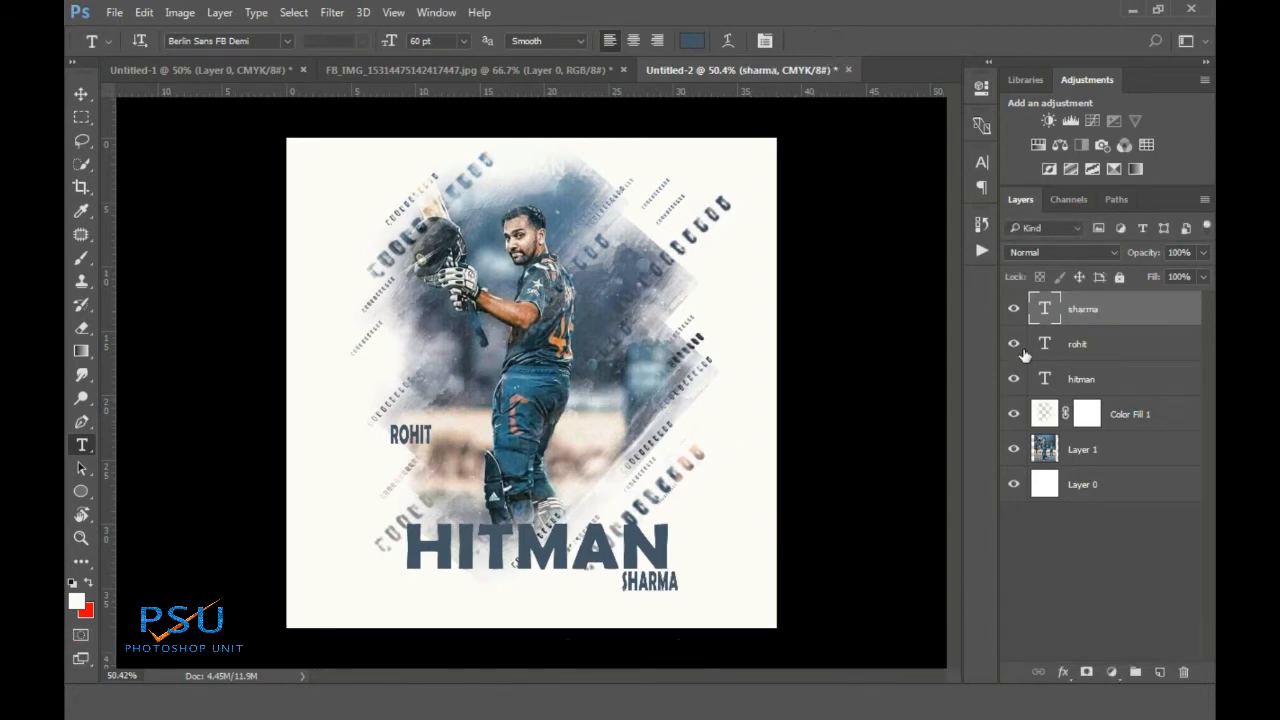
left_click(1090, 345)
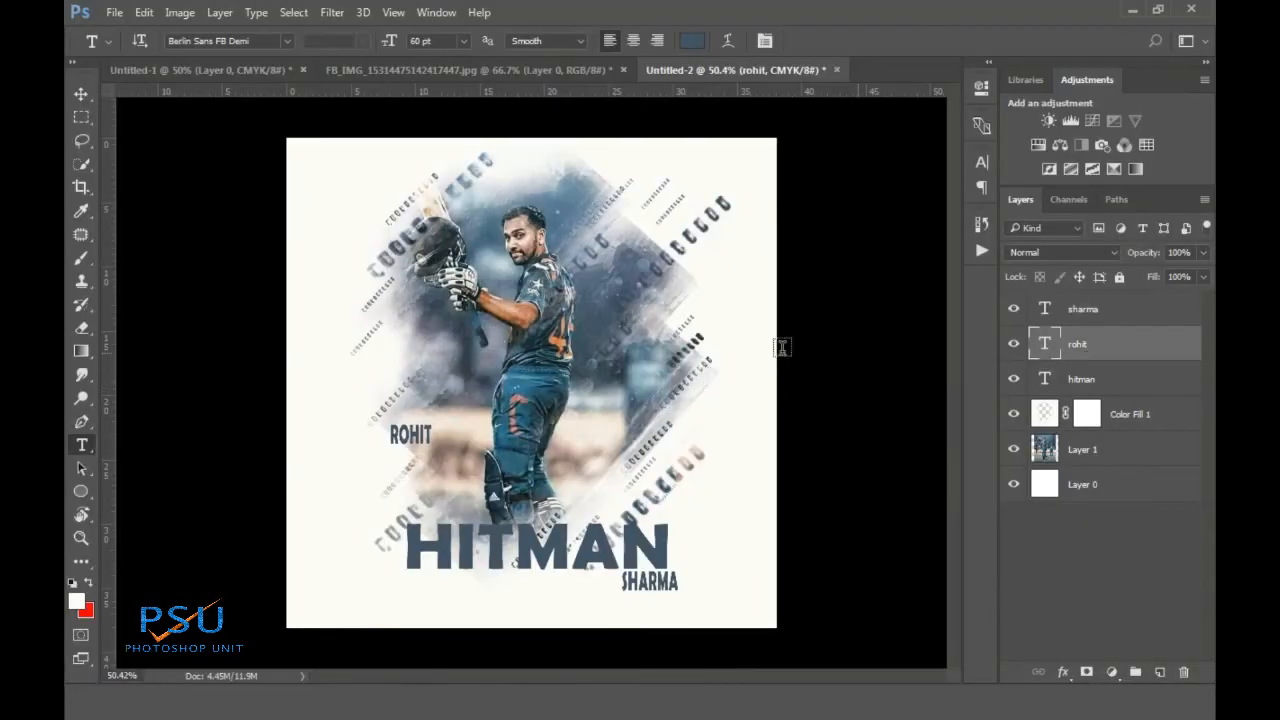
Move ROHIT above HITMAN's left end, then stretch it wider and shorter with Free Transform
key("v")
left_click_drag(412, 442, 434, 524)
scroll(434, 530, "up", 5)
scroll(378, 495, "down", 1)
key("ctrl+t")
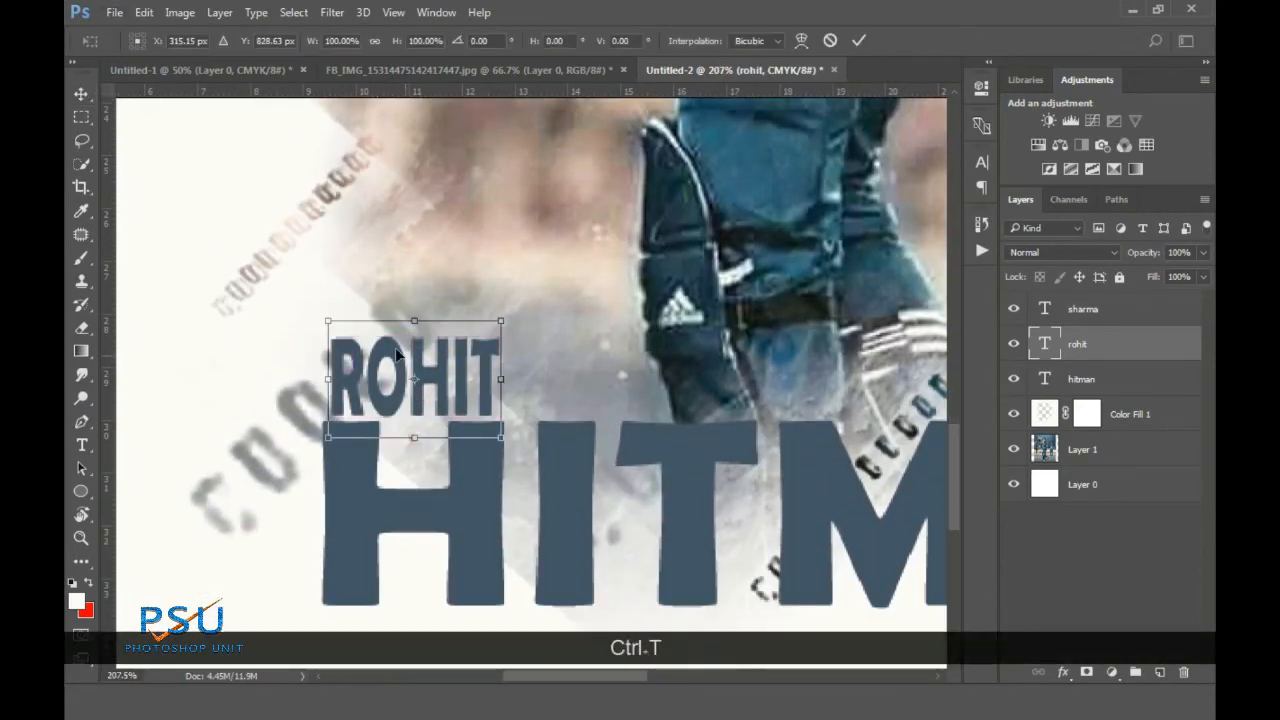
left_click_drag(499, 379, 511, 379)
left_click_drag(329, 381, 321, 381)
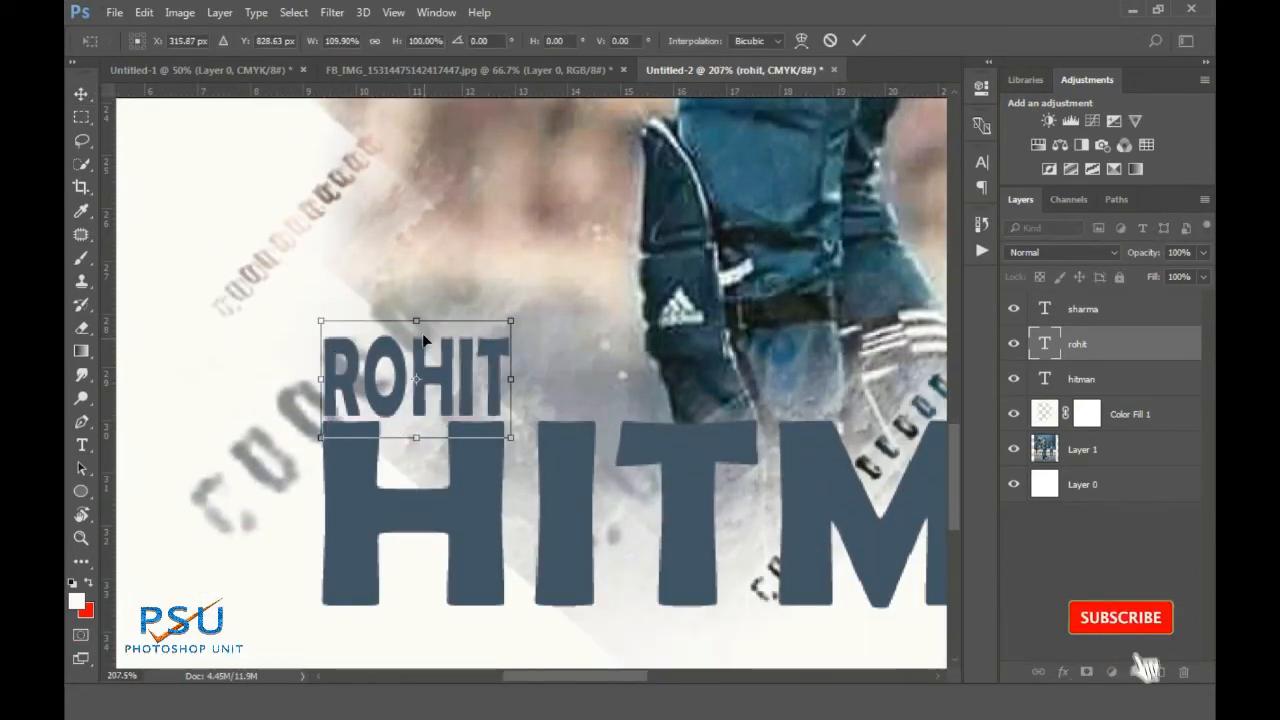
left_click_drag(419, 321, 418, 327)
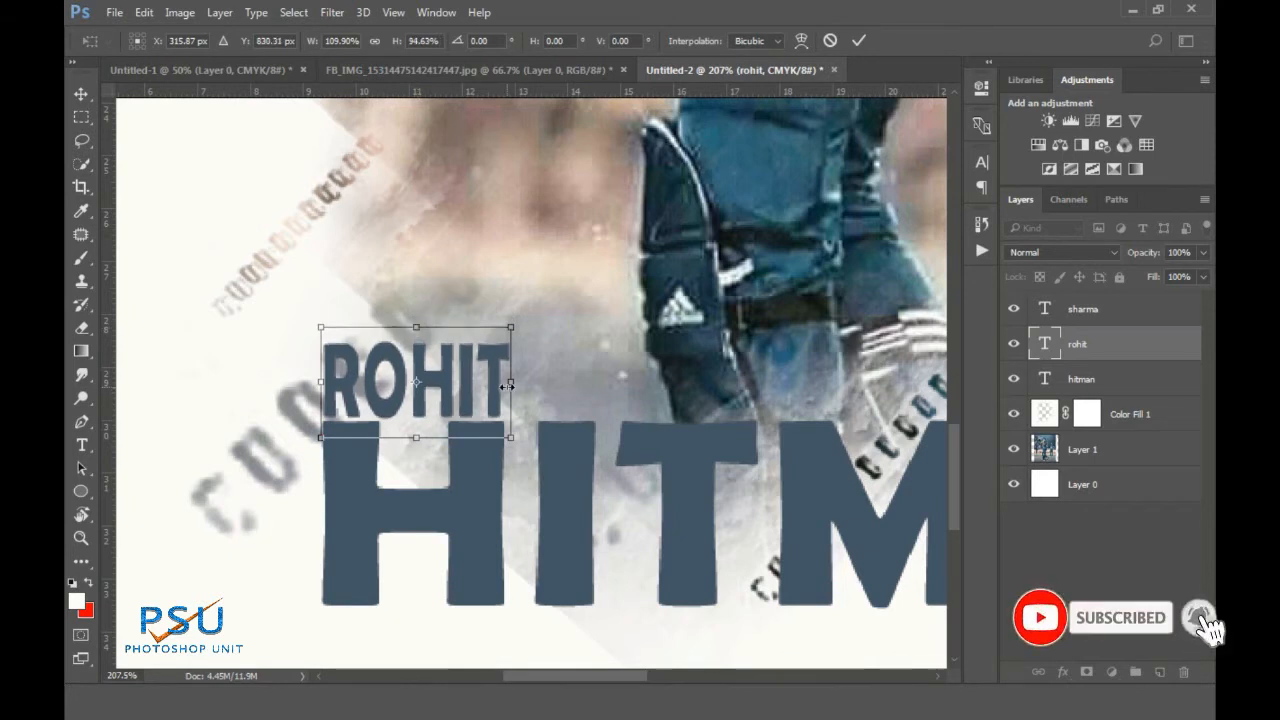
mouse_move(502, 380)
left_mouse_down()
mouse_move(510, 363)
mouse_move(478, 345)
mouse_move(528, 330)
mouse_move(531, 386)
mouse_move(515, 380)
left_mouse_up()
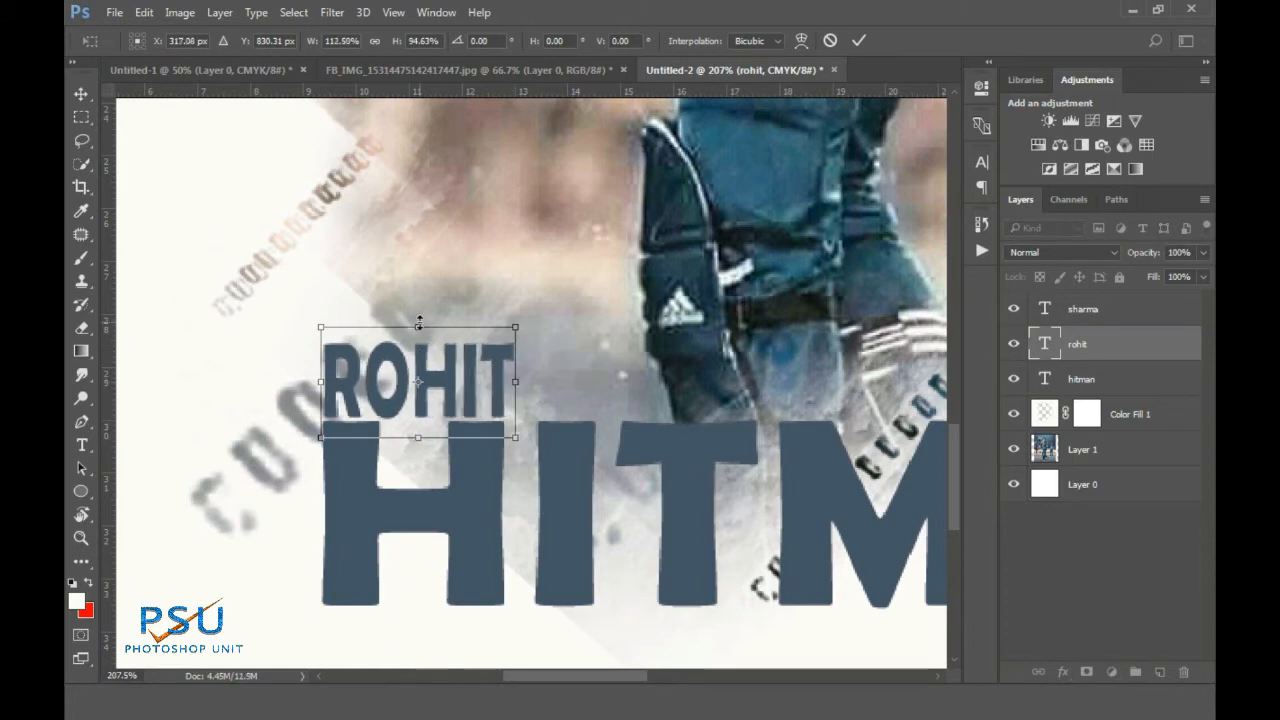
left_click_drag(419, 327, 419, 333)
left_click_drag(418, 437, 417, 436)
left_click(859, 41)
scroll(535, 371, "down", 8)
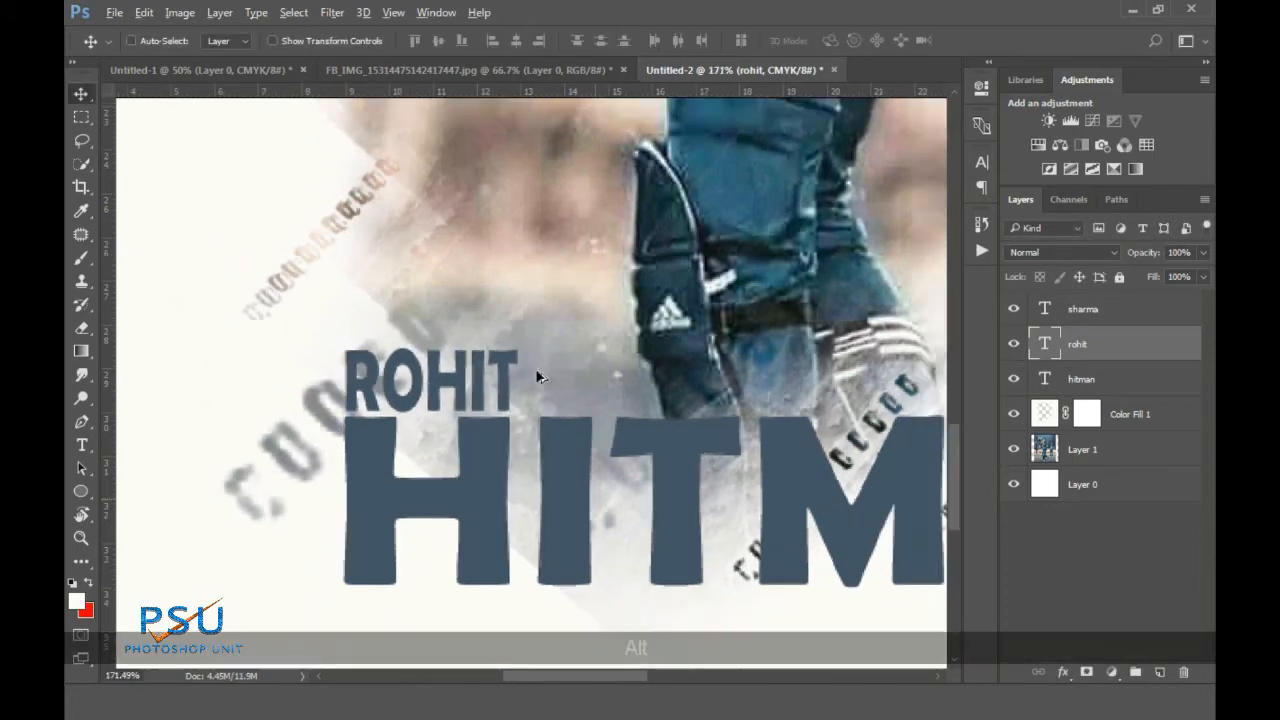
scroll(715, 622, "up", 6)
Scale SHARMA down to fit beneath HITMAN's right end
left_click(1100, 312)
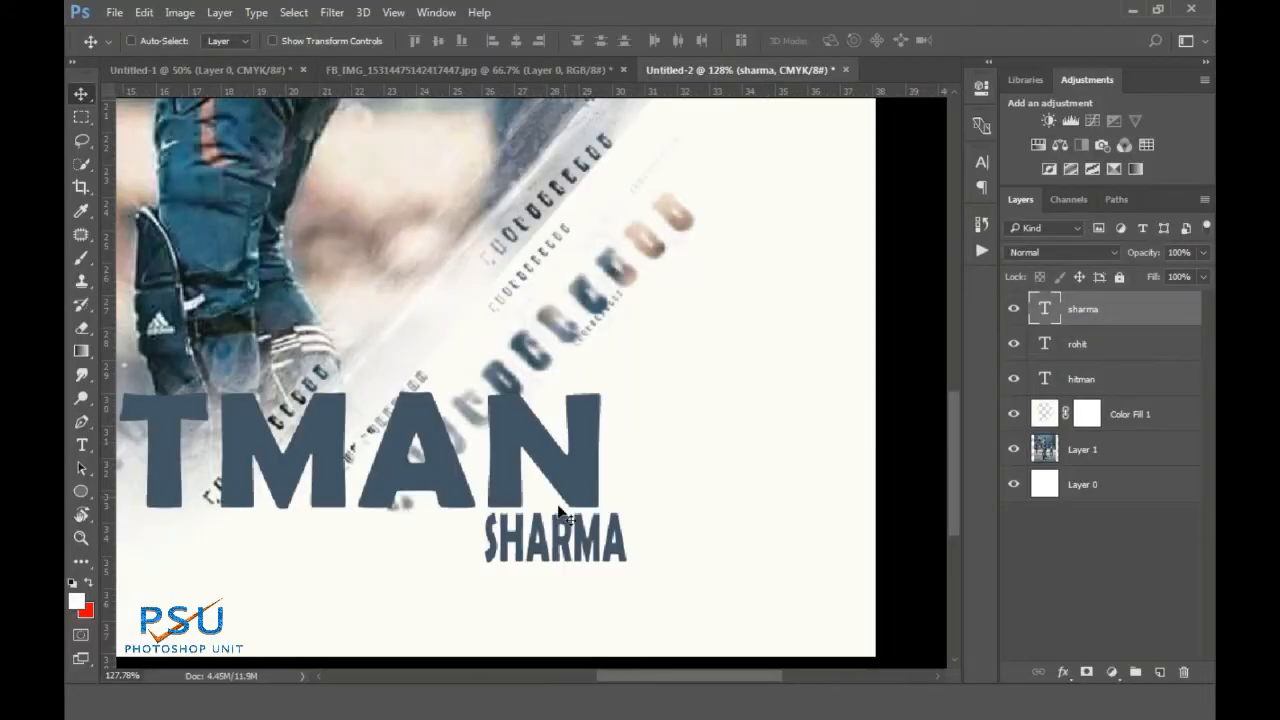
scroll(557, 523, "up", 4)
key("ctrl+t")
left_click_drag(545, 569, 549, 543)
left_click_drag(688, 543, 645, 537)
key("Return")
scroll(531, 394, "down", 6)
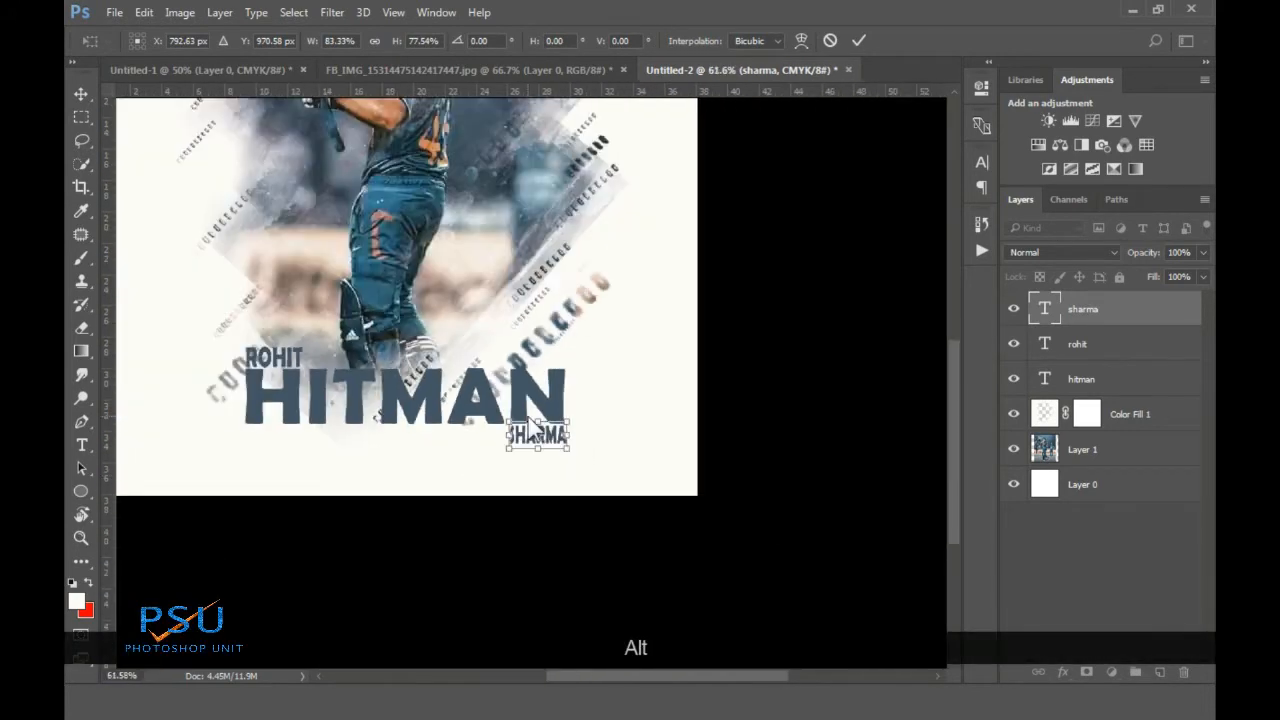
scroll(562, 344, "down", 2)
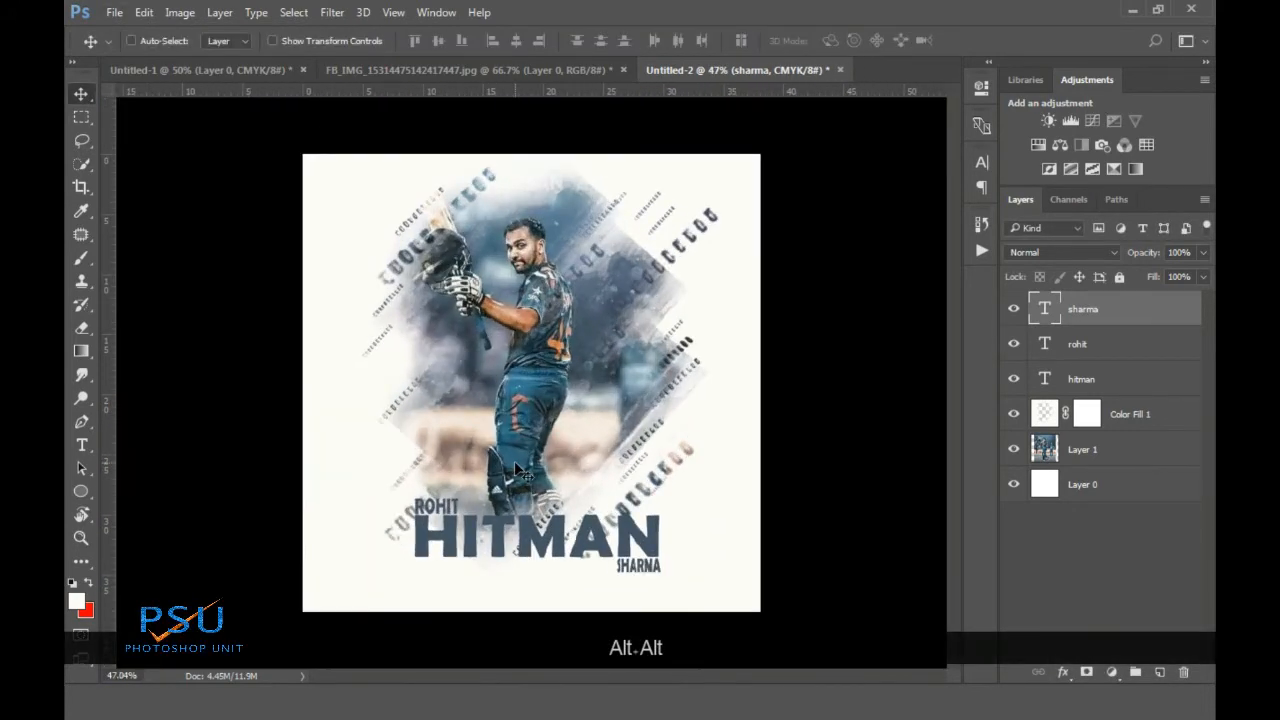
left_click(1094, 379)
key("Caps_Lock")
Select the ROHIT, HITMAN and SHARMA layers together and nudge the title block up slightly
left_click(1090, 312, "shift")
key("ctrl+t")
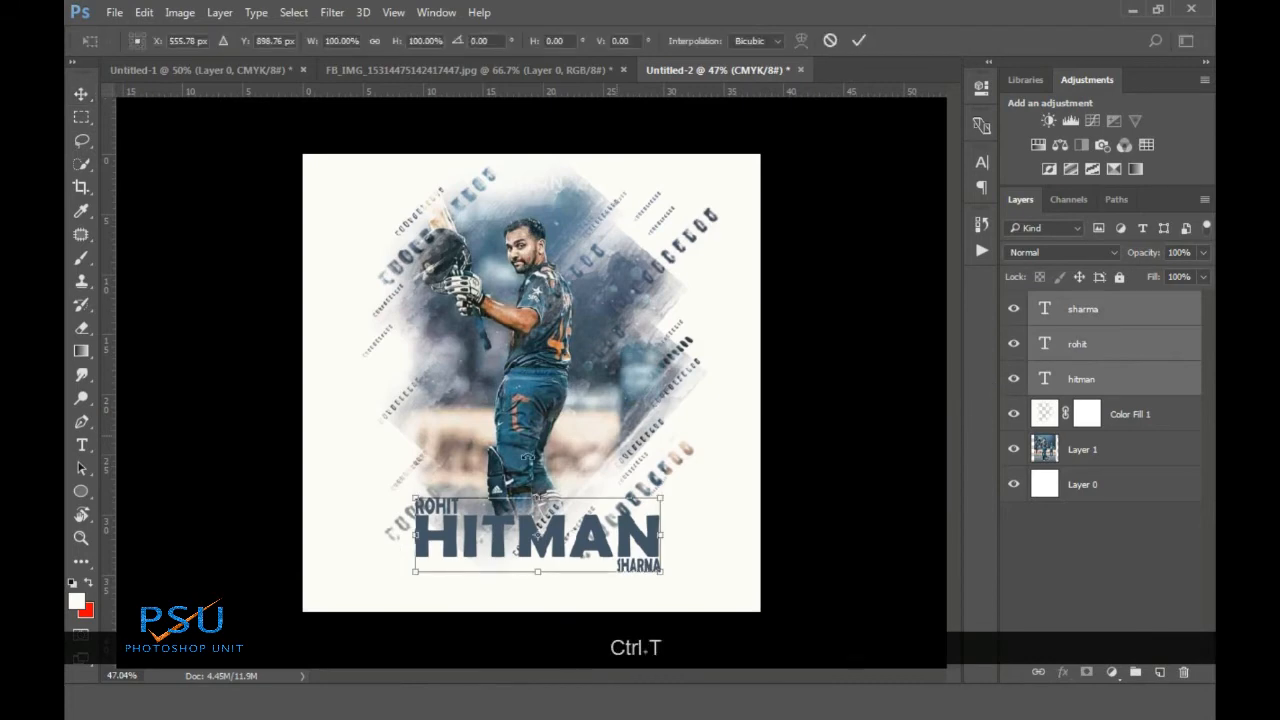
scroll(537, 325, "up", 1)
key("m")
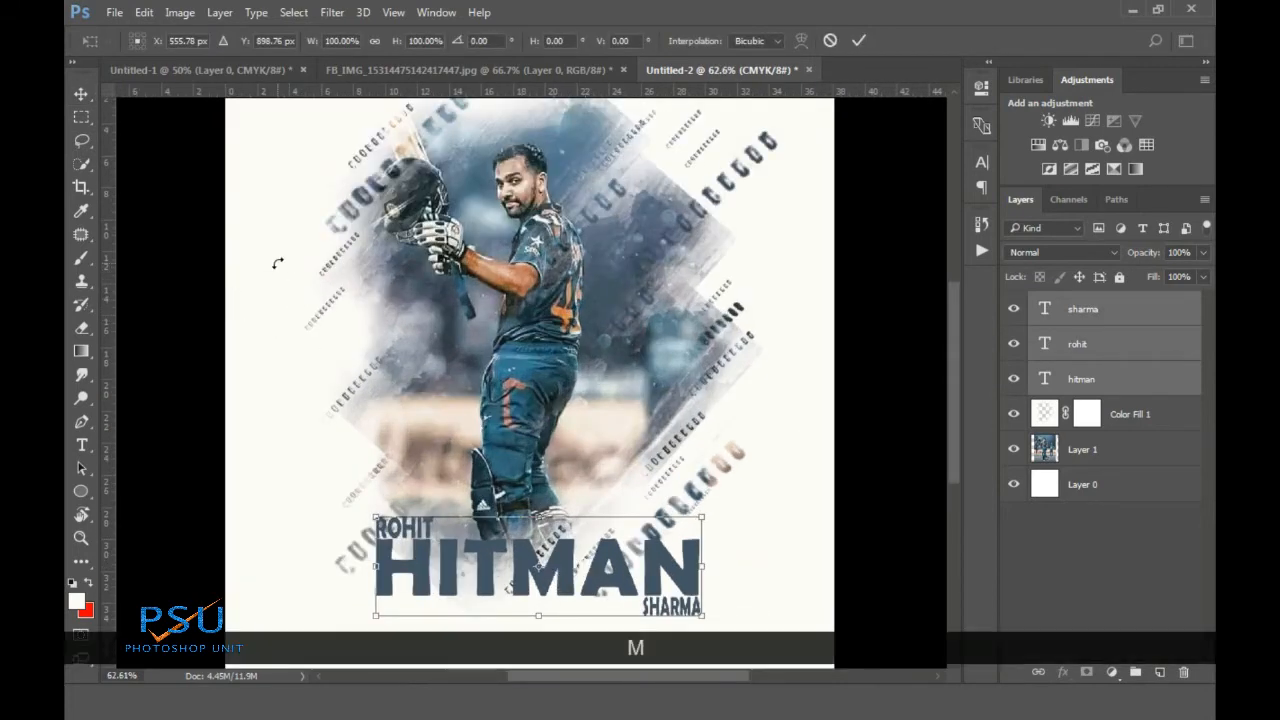
left_click(80, 94)
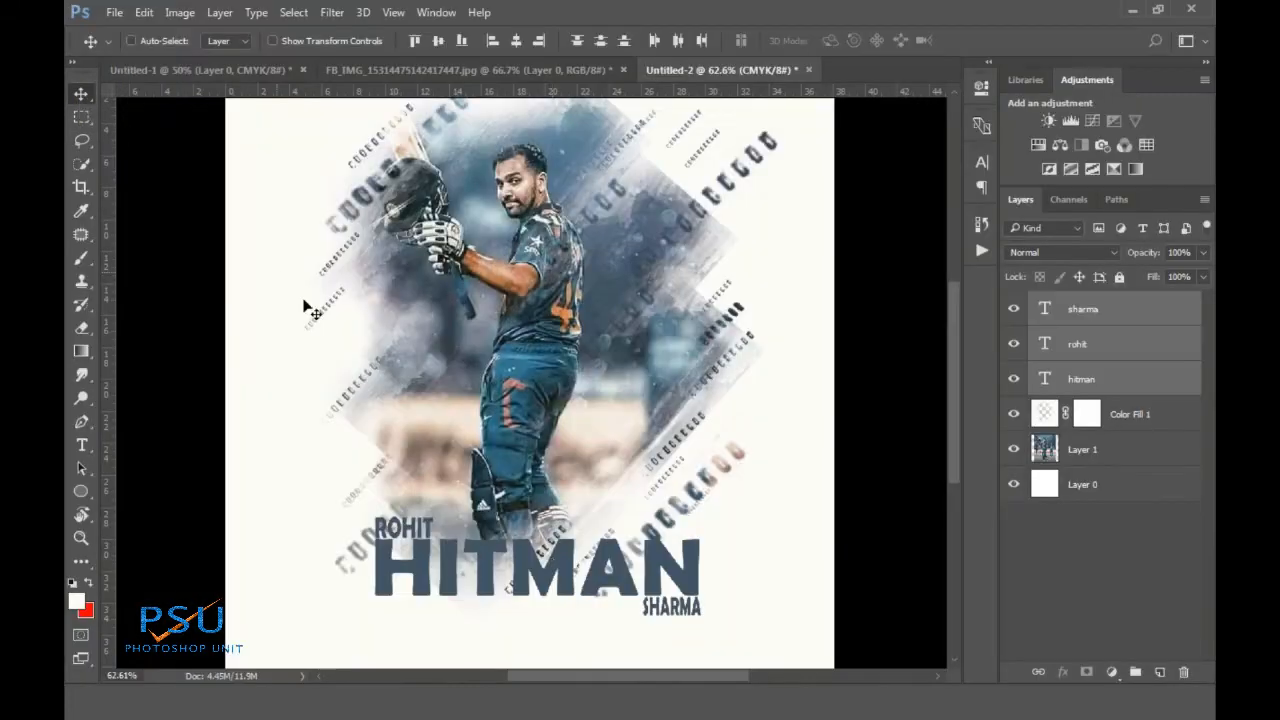
scroll(575, 578, "up", 1)
mouse_move(551, 584)
left_mouse_down()
mouse_move(538, 578)
mouse_move(538, 604)
left_mouse_up()
scroll(555, 470, "down", 3)
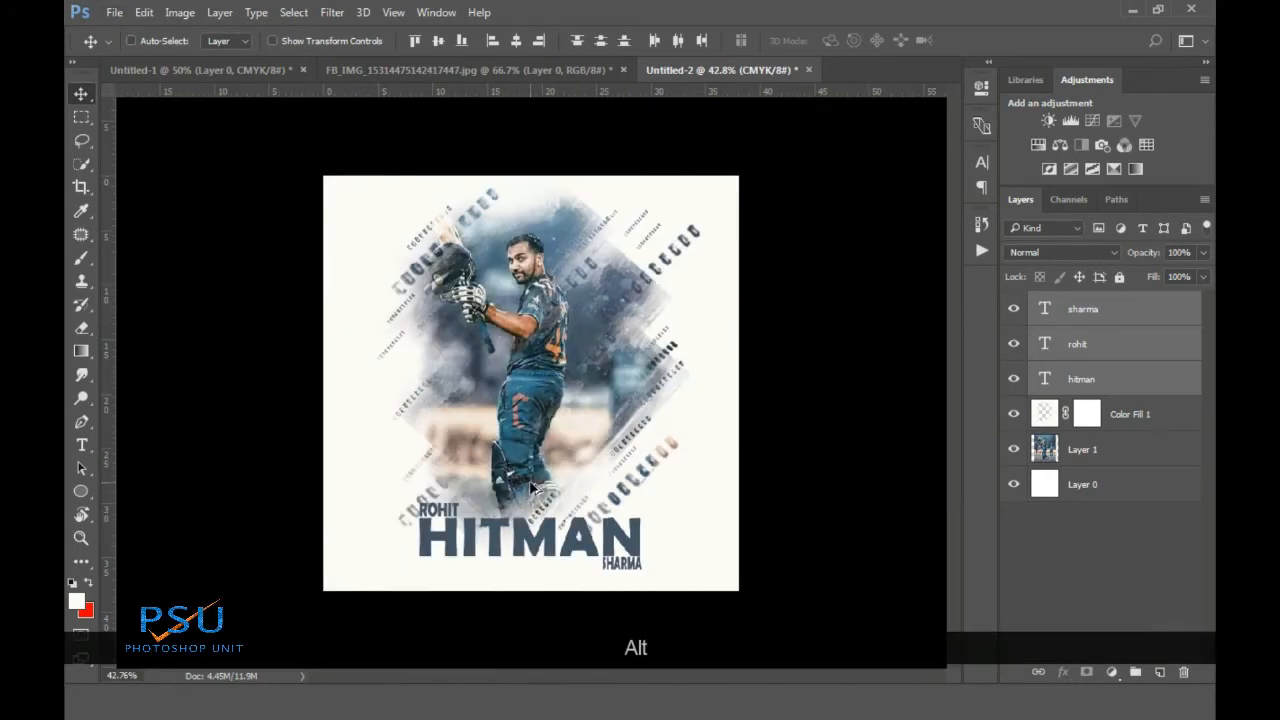
scroll(530, 480, "up", 2)
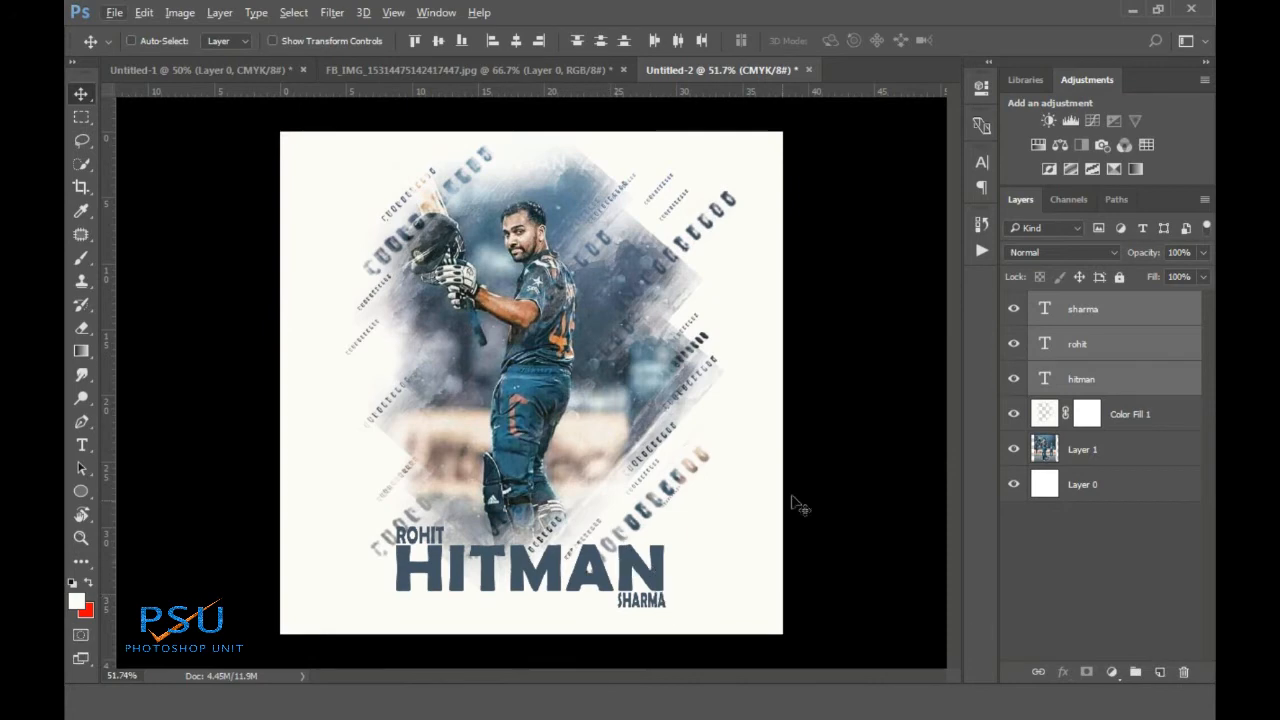
scroll(794, 503, "up", 2)
scroll(794, 503, "down", 1)
Add a Multiply 71% drop shadow to HITMAN, adjusting its distance, spread and size
left_click(1135, 348)
double_click(1117, 384)
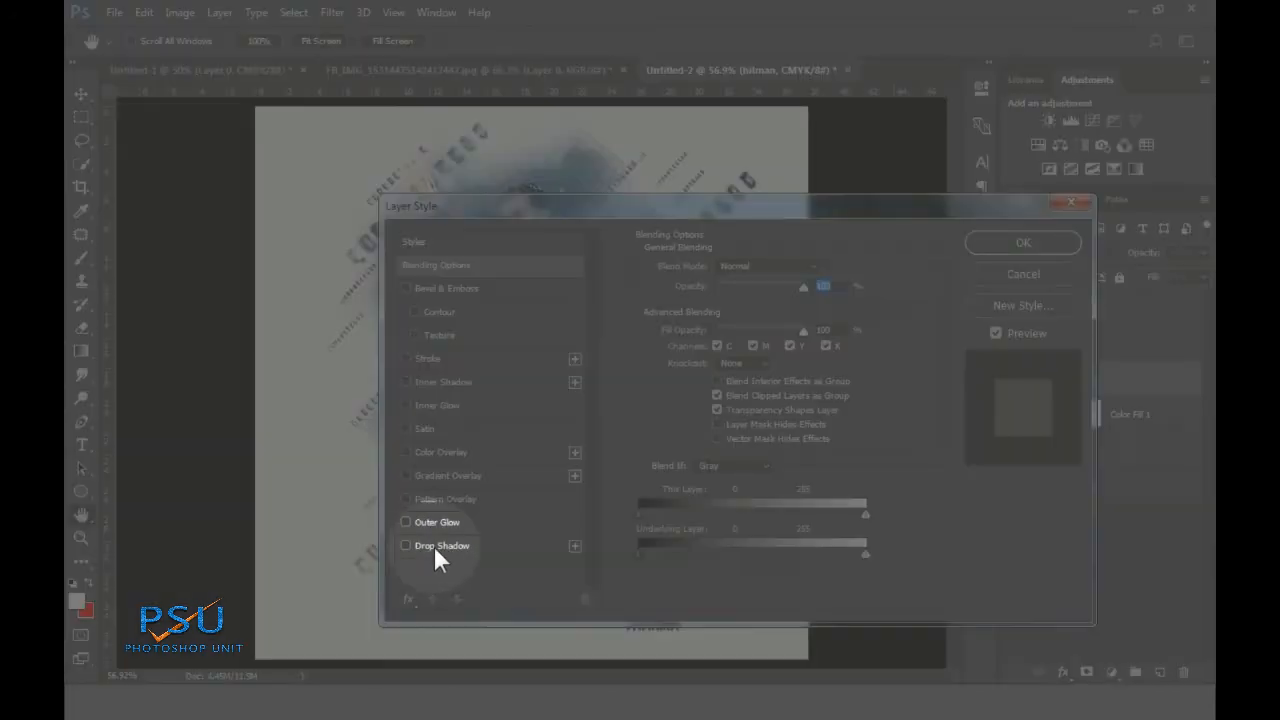
left_click(433, 546)
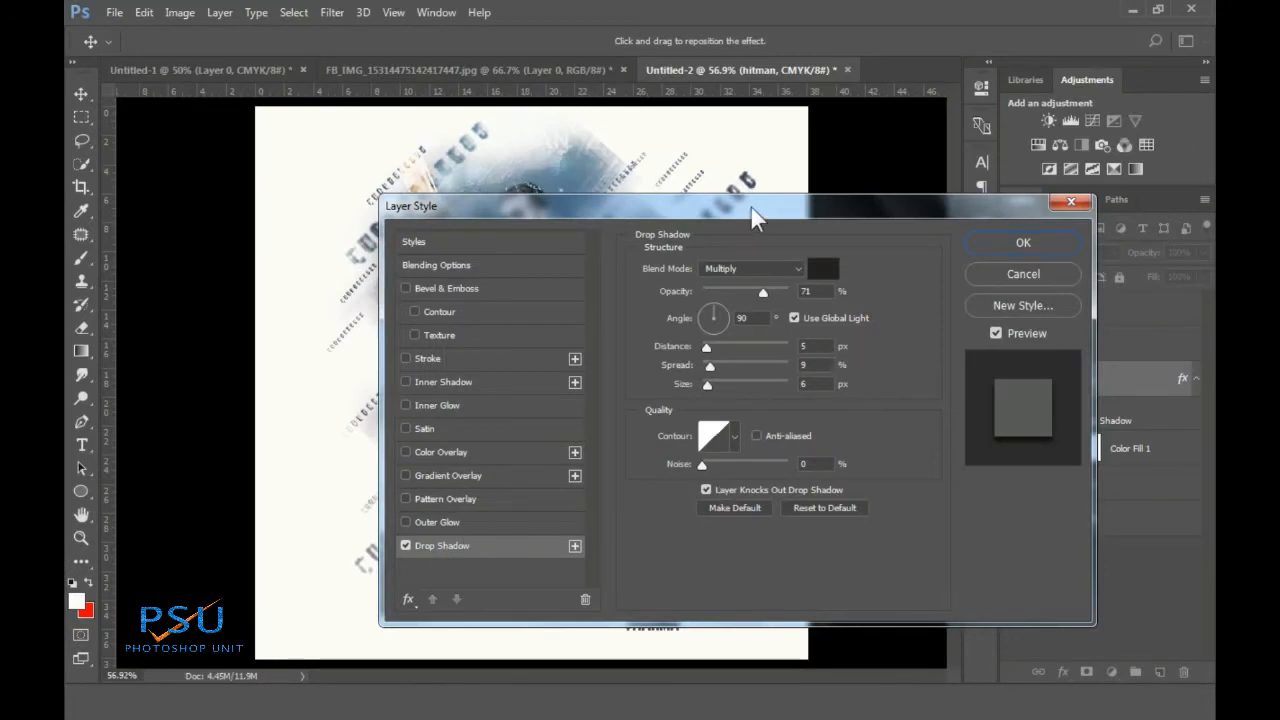
left_click_drag(755, 218, 932, 182)
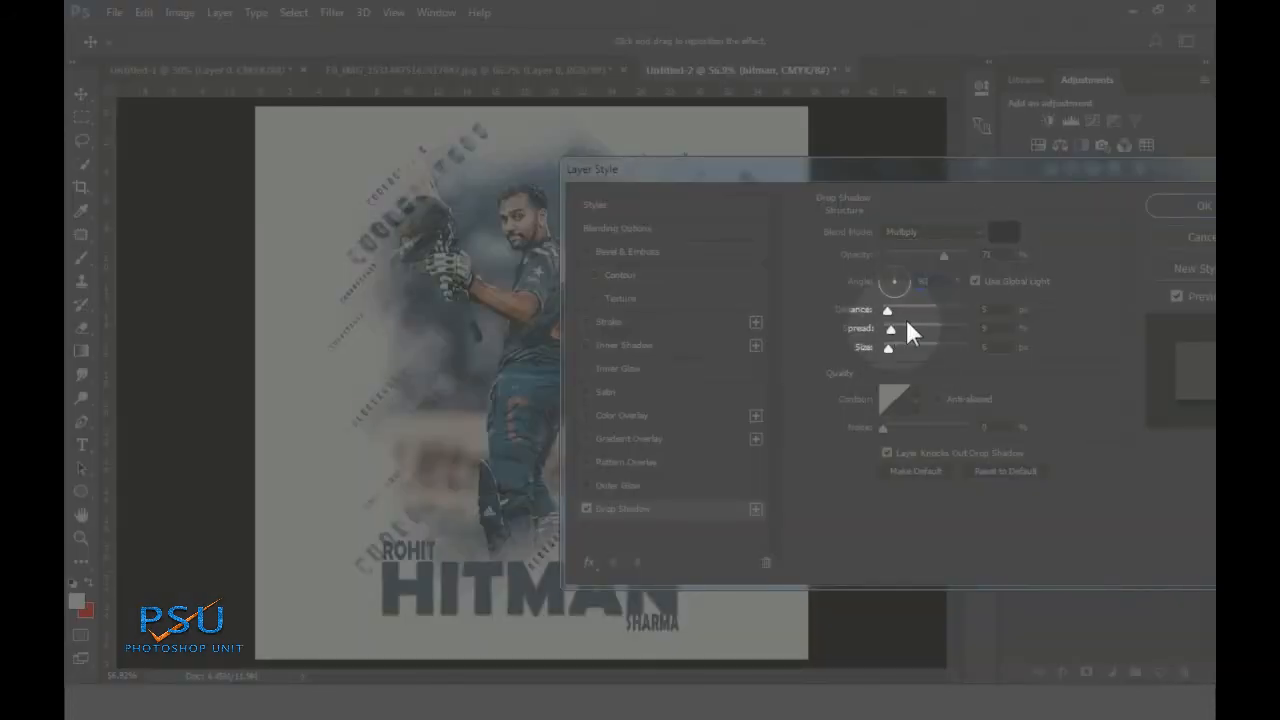
double_click(996, 309)
double_click(1010, 331)
double_click(1003, 347)
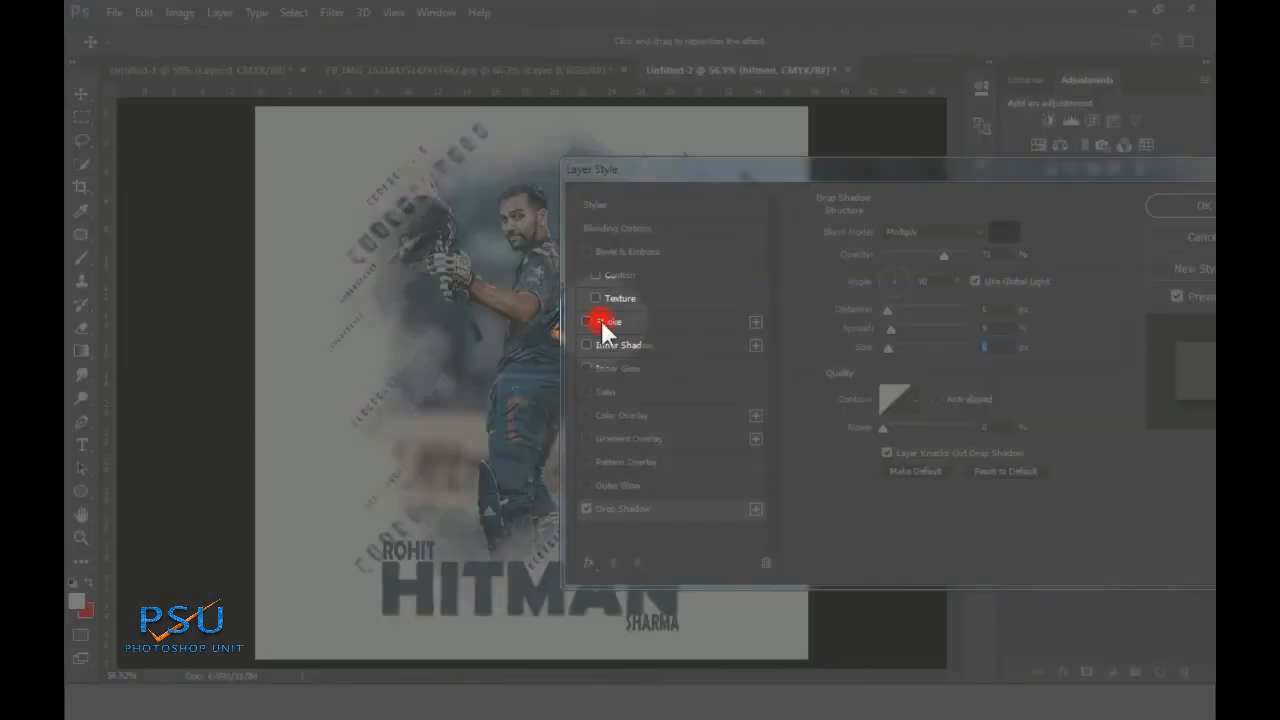
Add a 1 px inside stroke at 56% opacity to HITMAN and apply the style
left_click(601, 320)
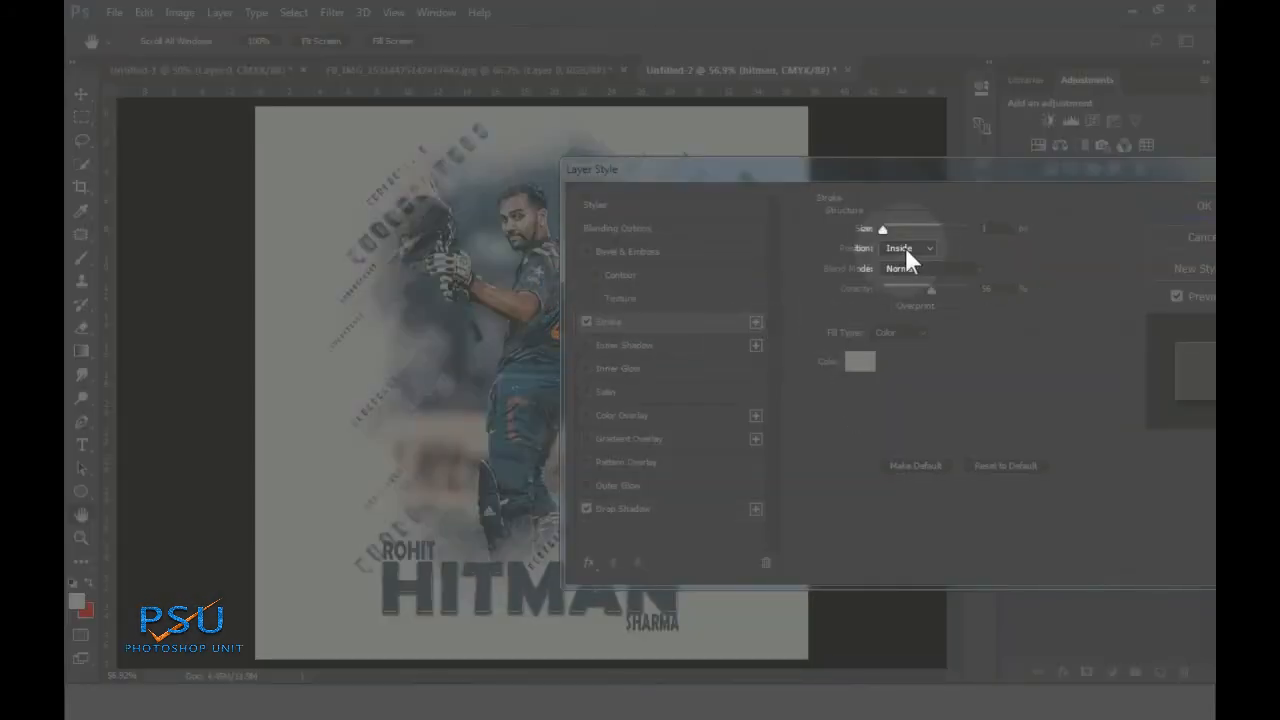
double_click(991, 229)
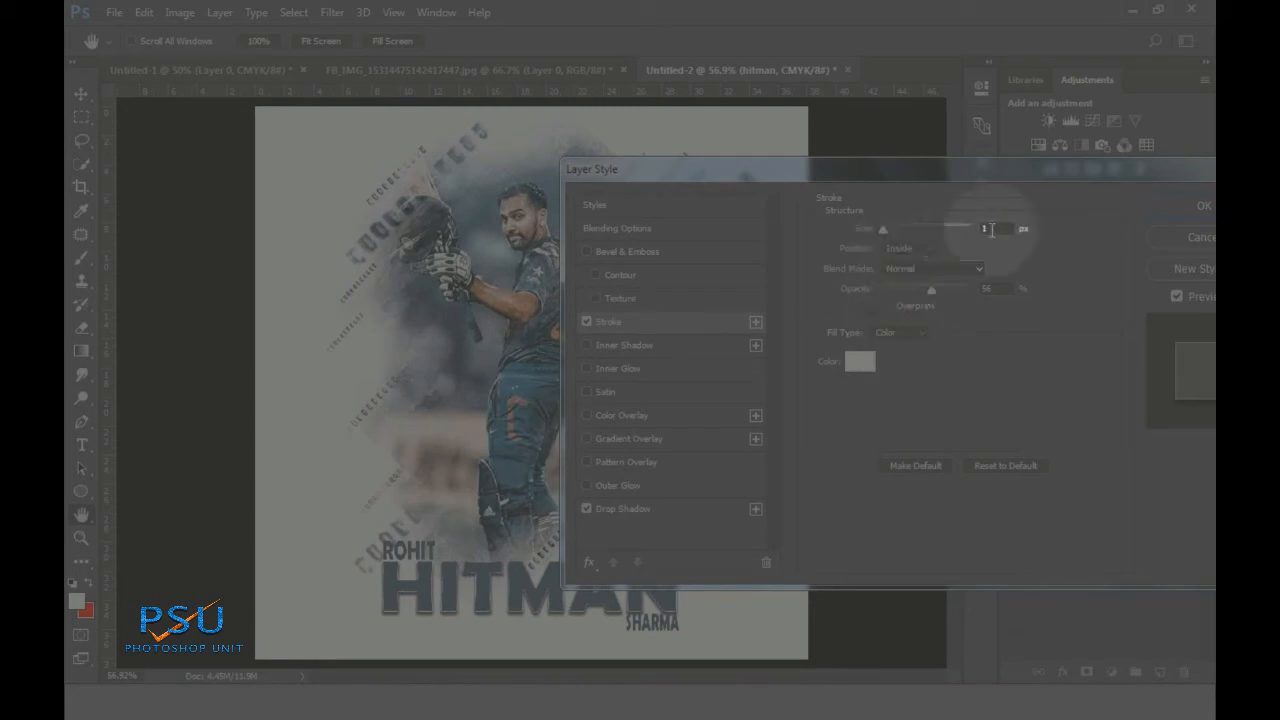
left_click_drag(1142, 171, 1009, 159)
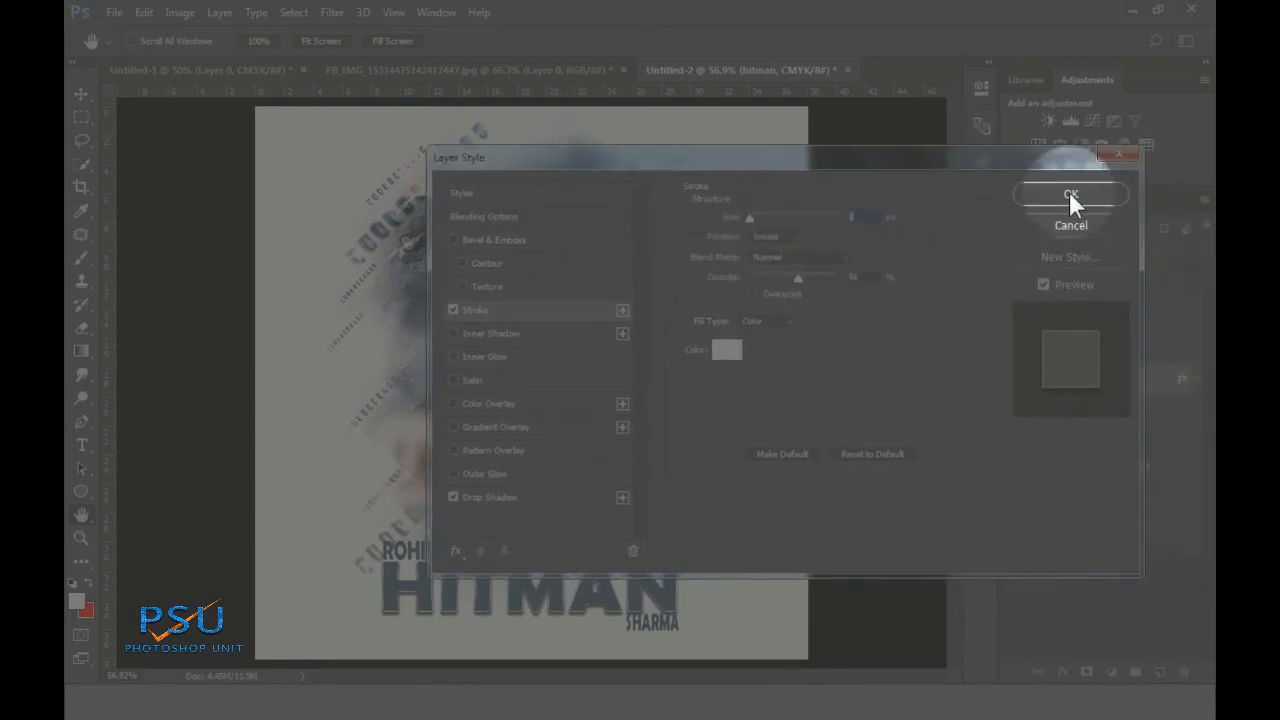
left_click(1069, 193)
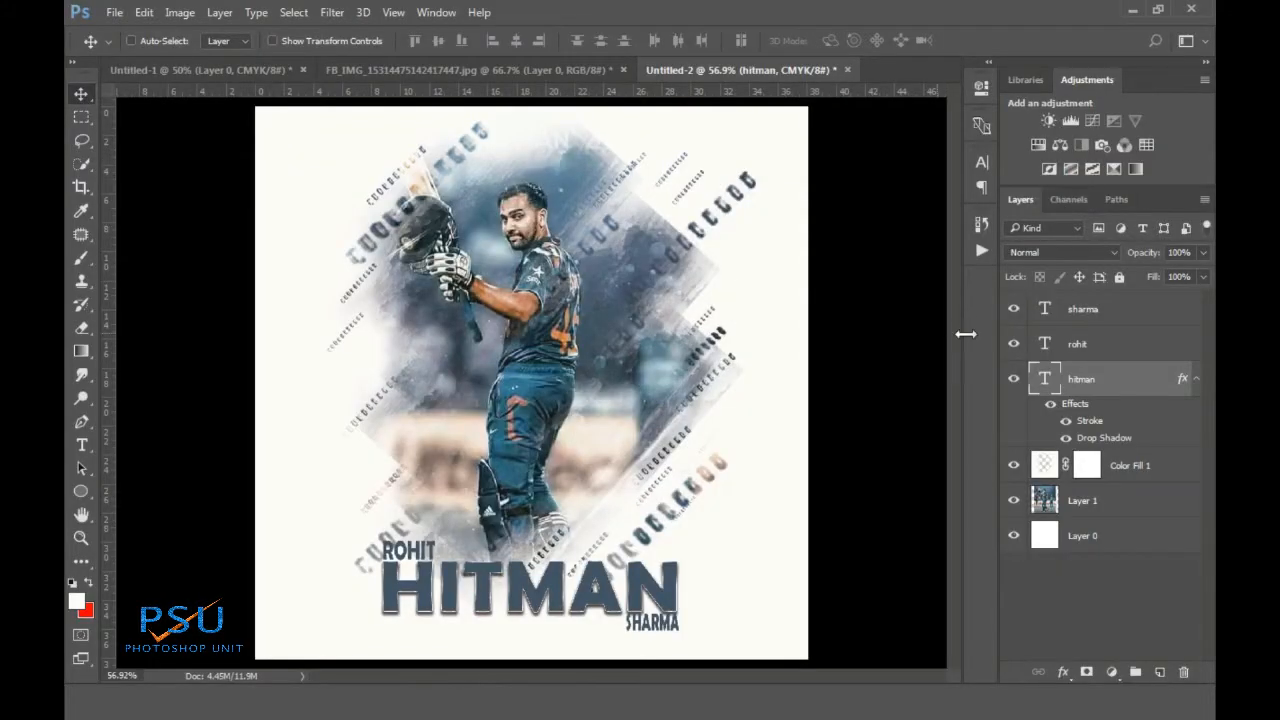
Give SHARMA a drop shadow and stroke outline, removing a trial texture effect
left_click(1110, 311)
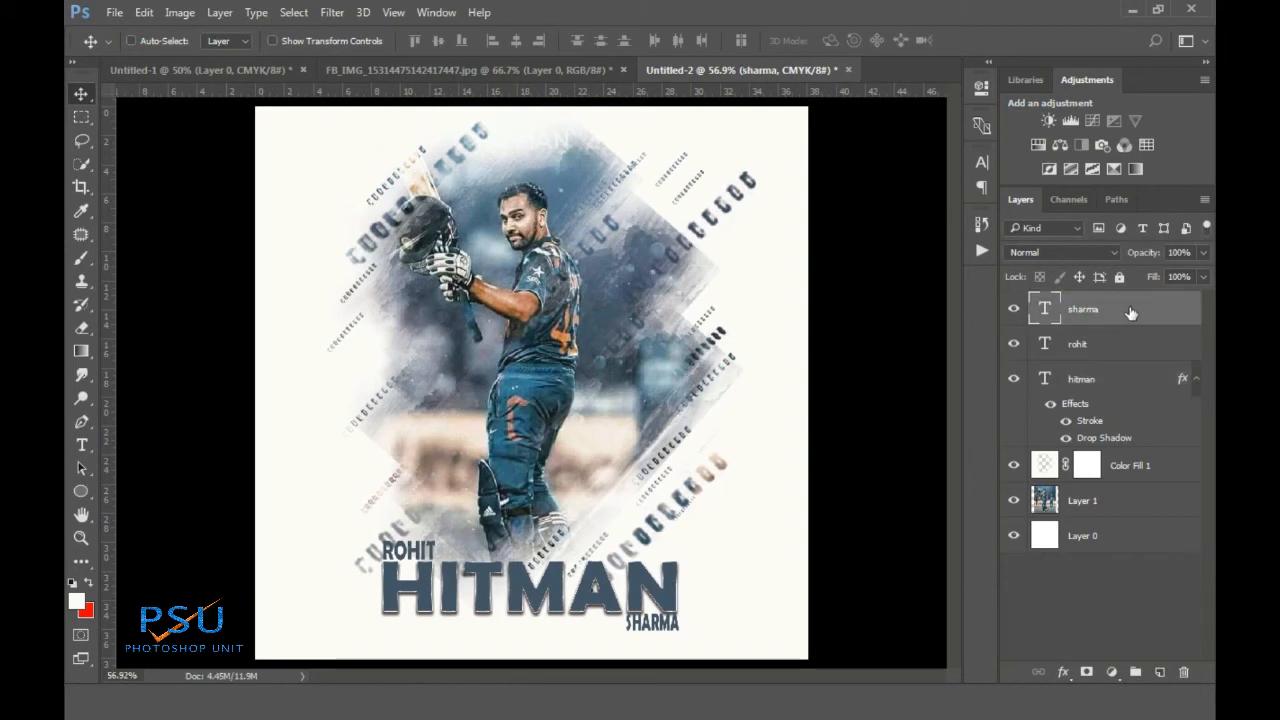
double_click(1130, 313)
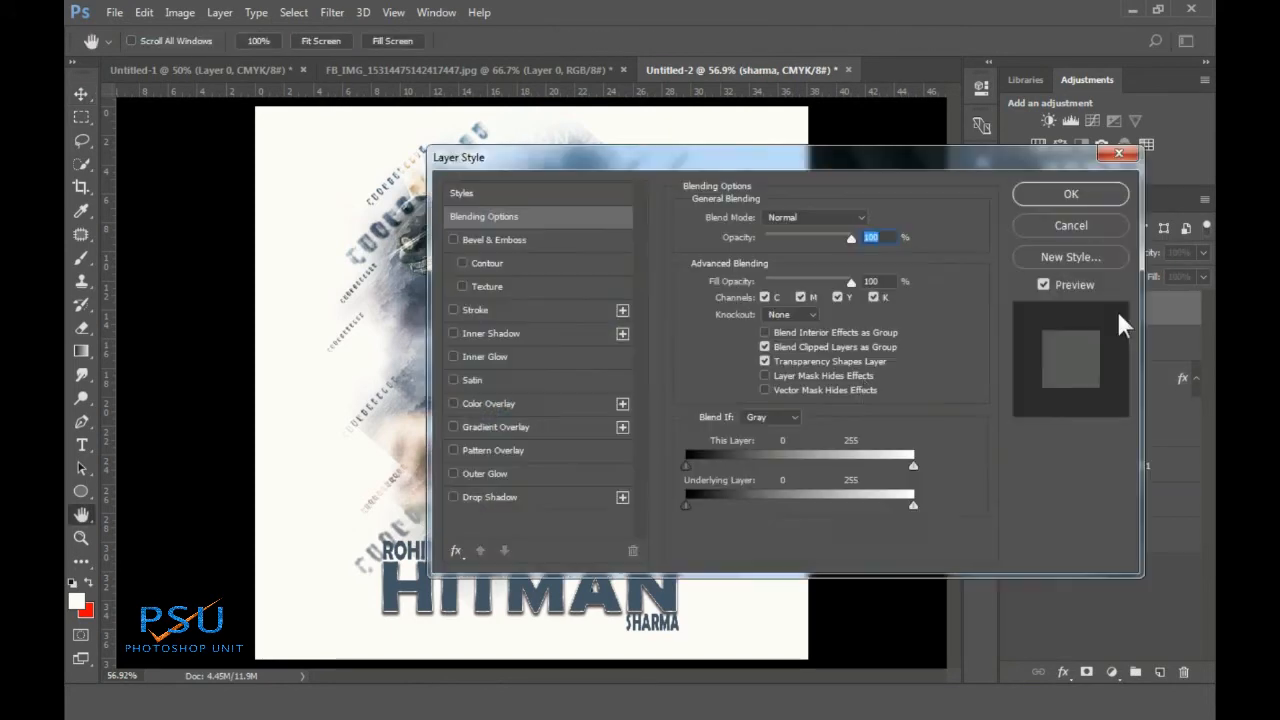
left_click(518, 502)
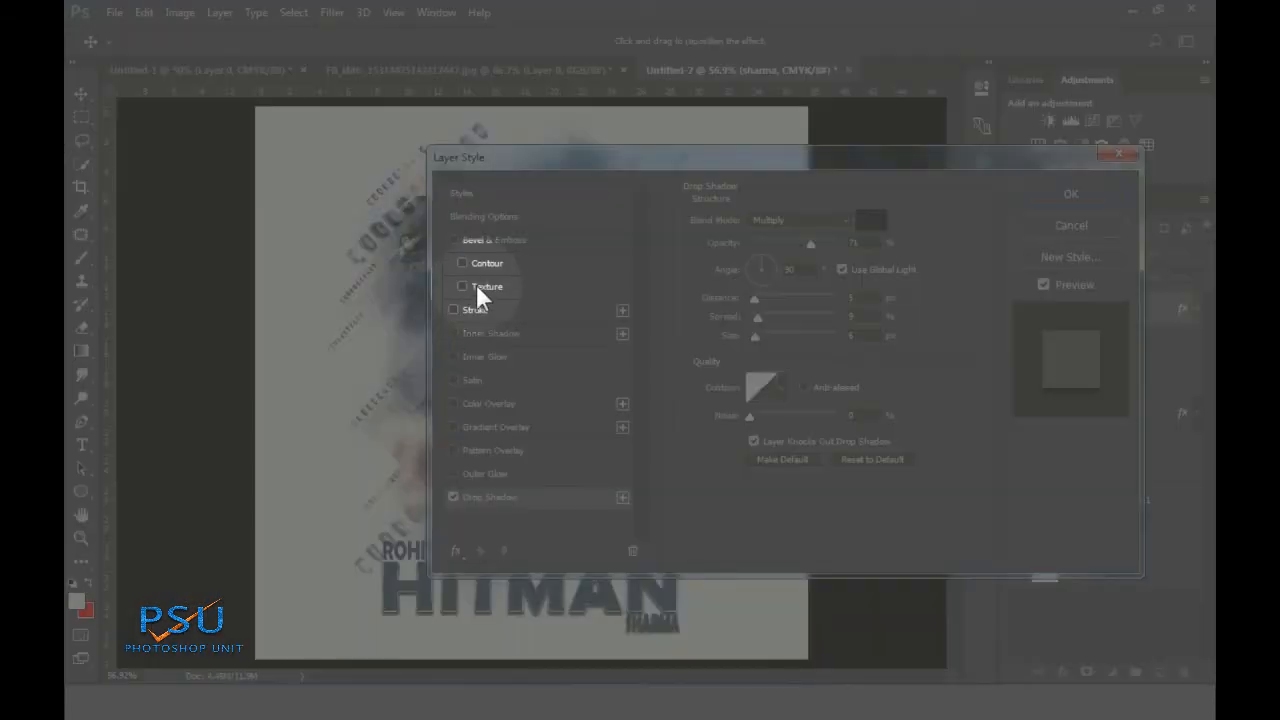
left_click(478, 286)
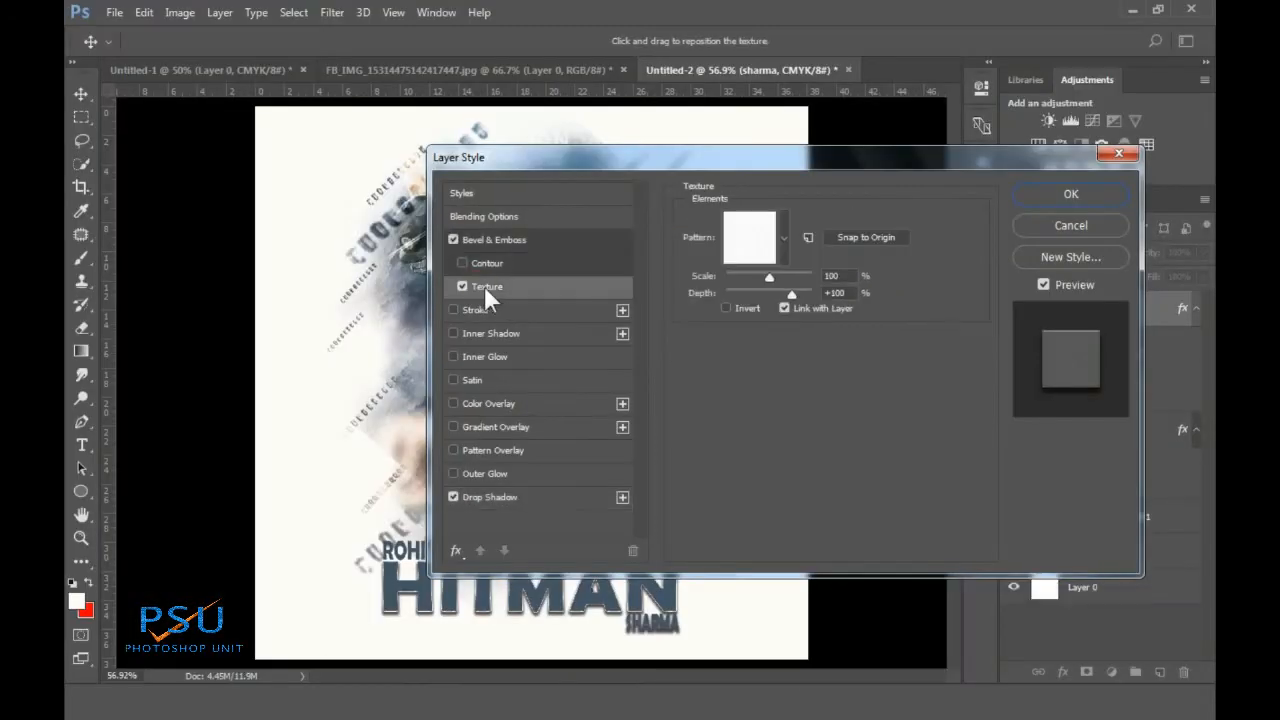
left_click(461, 287)
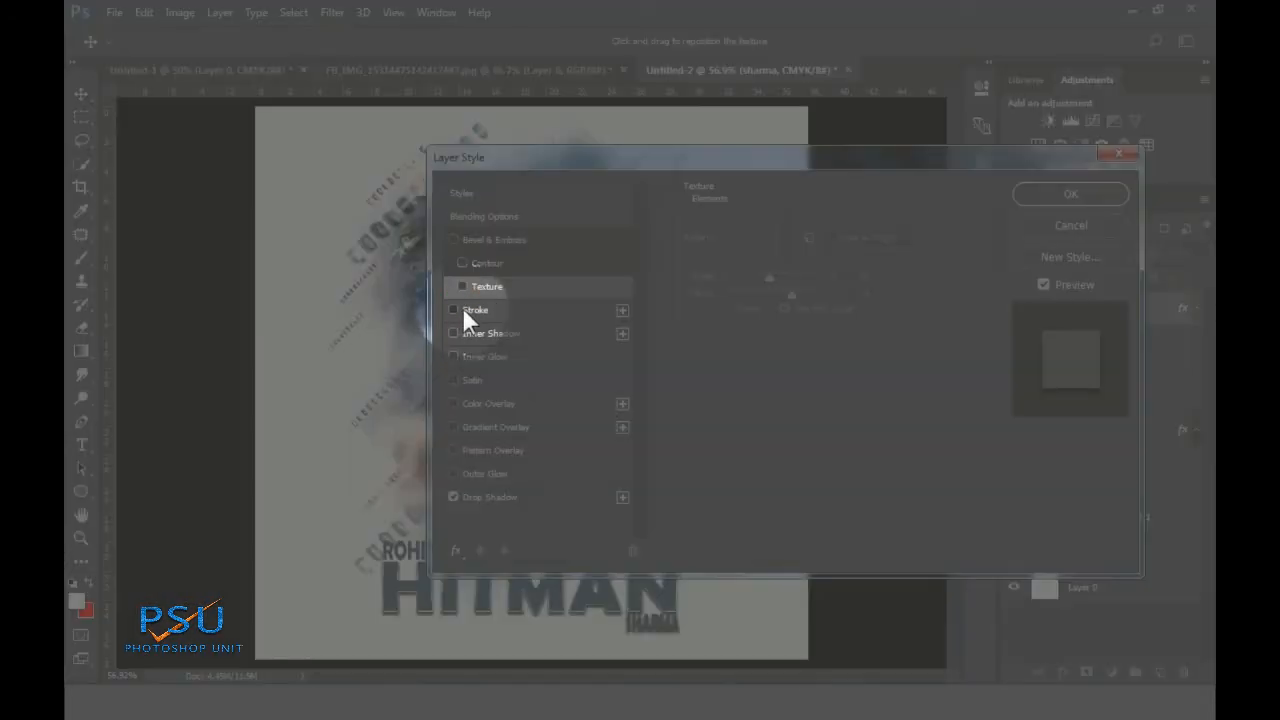
left_click(462, 309)
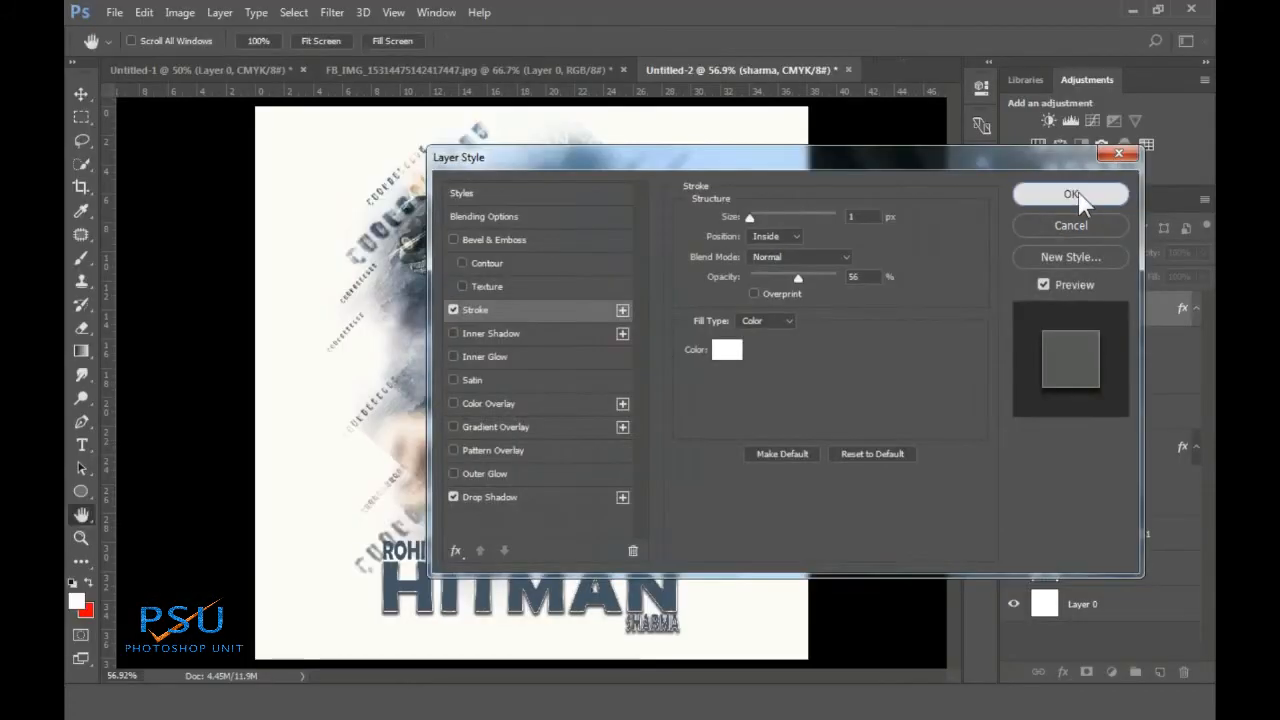
left_click(1072, 194)
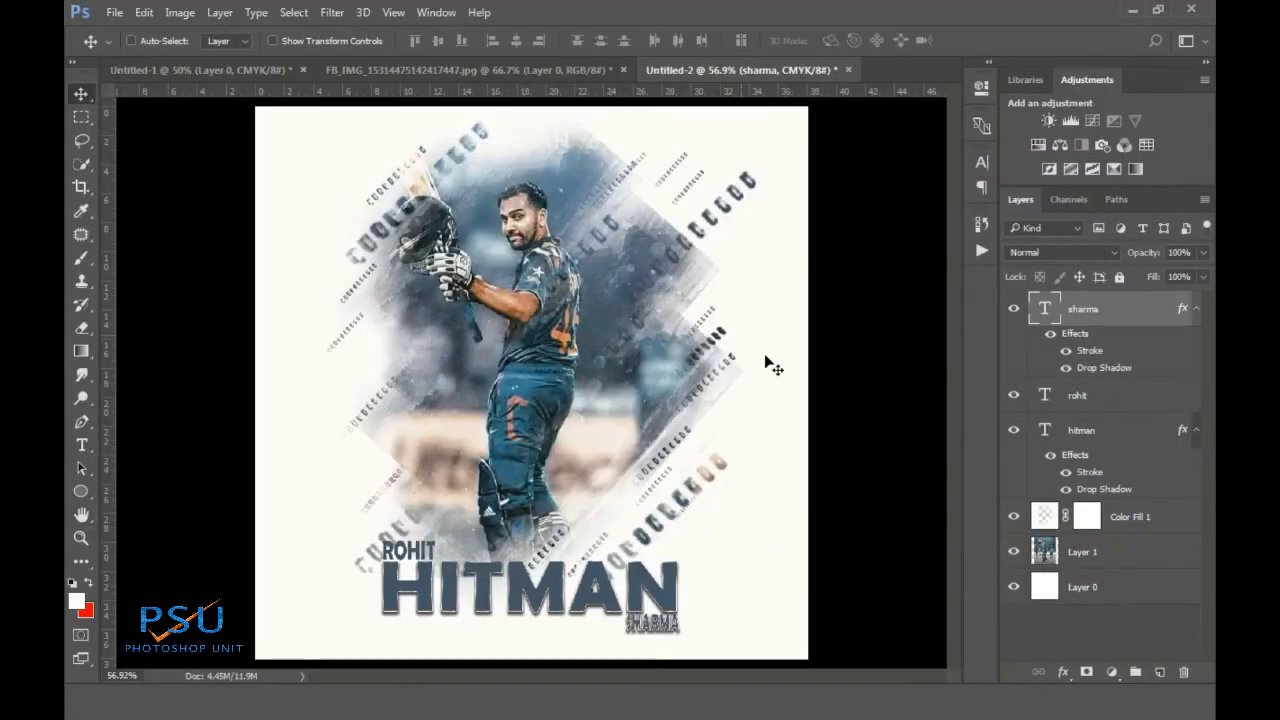
scroll(680, 638, "up", 5)
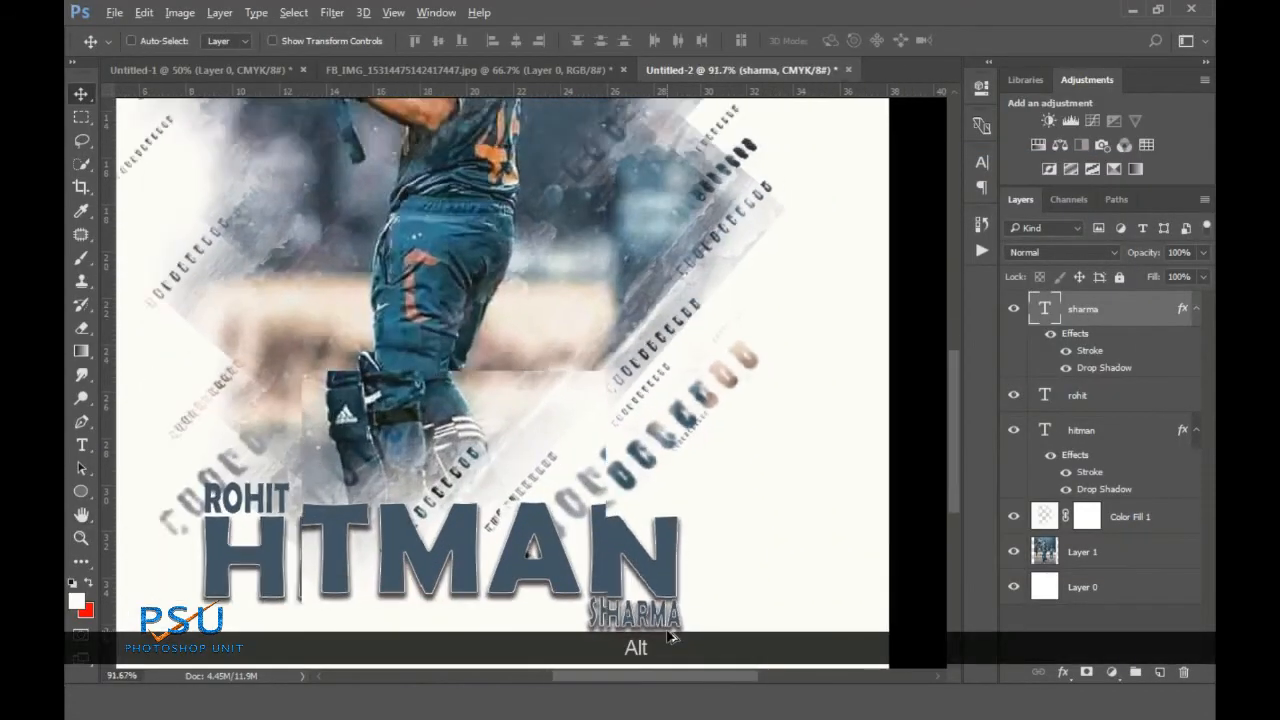
scroll(676, 636, "down", 5)
Give ROHIT the same drop shadow and stroke outline, then inspect the title
left_click(1102, 401)
double_click(1129, 409)
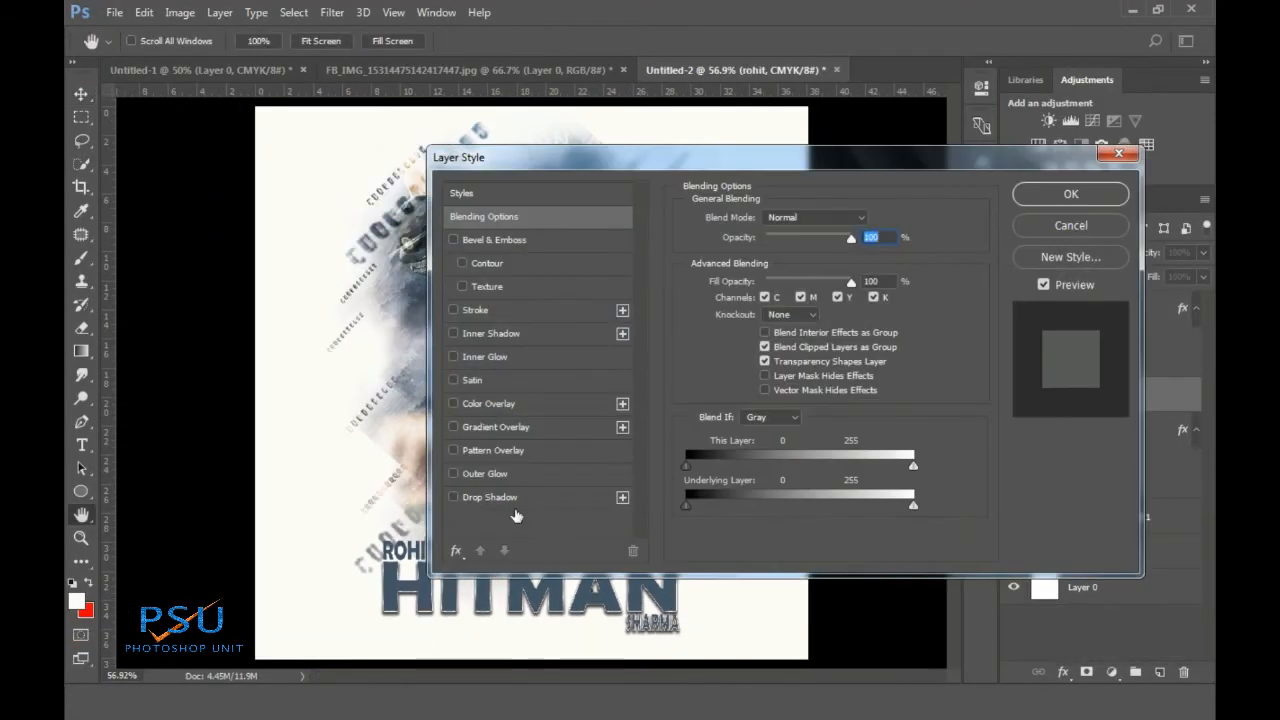
key("Tab")
left_click(502, 498)
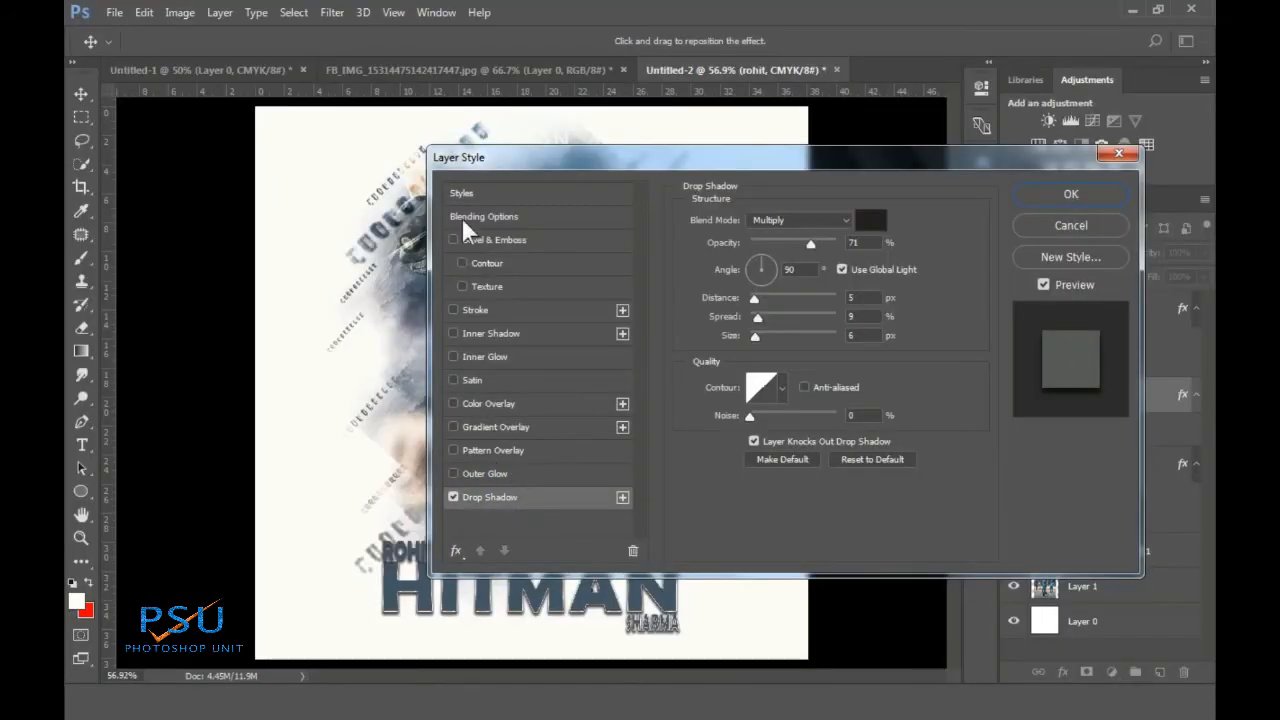
left_click(484, 313)
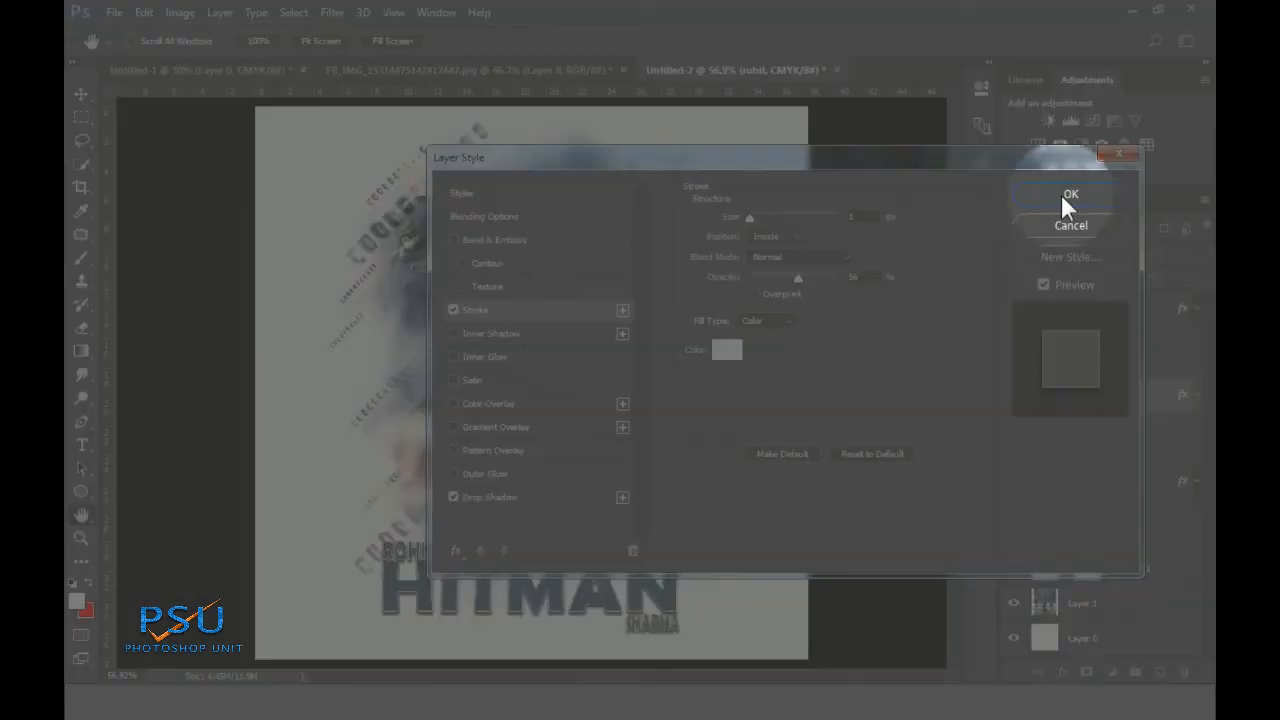
left_click(1066, 196)
scroll(496, 572, "up", 5)
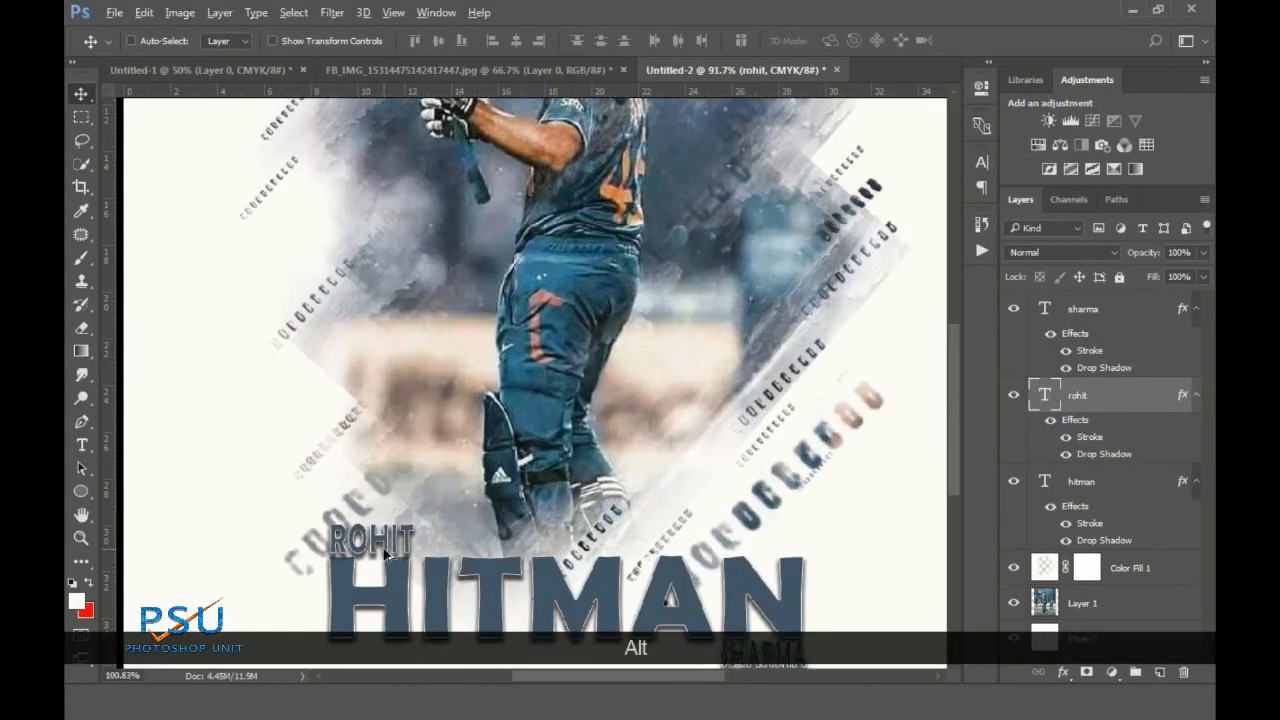
scroll(390, 555, "down", 4)
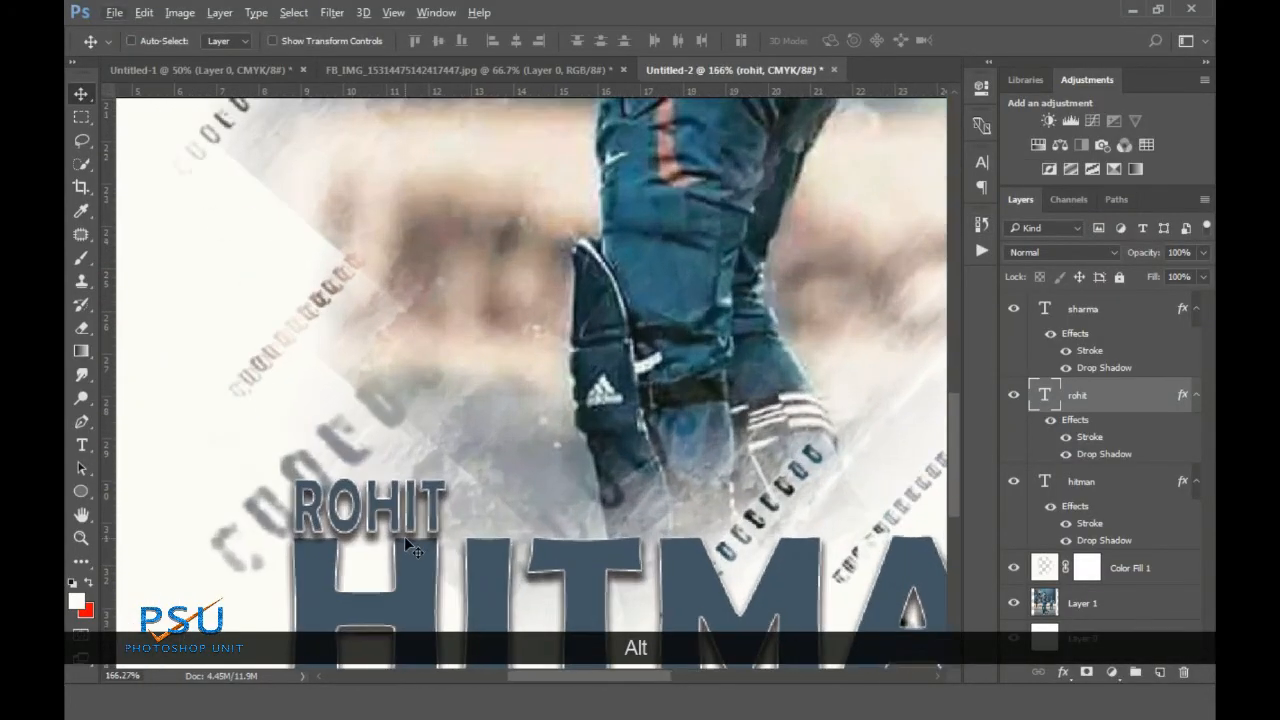
scroll(457, 541, "up", 2)
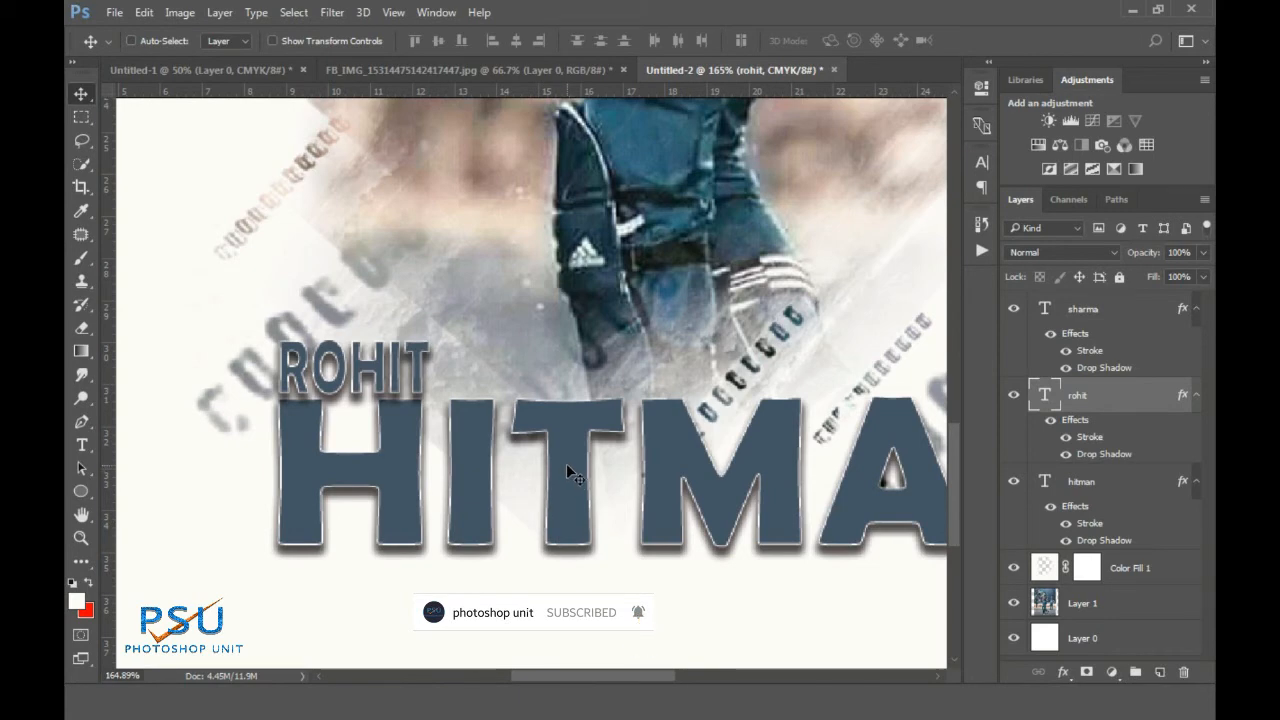
scroll(565, 463, "down", 3)
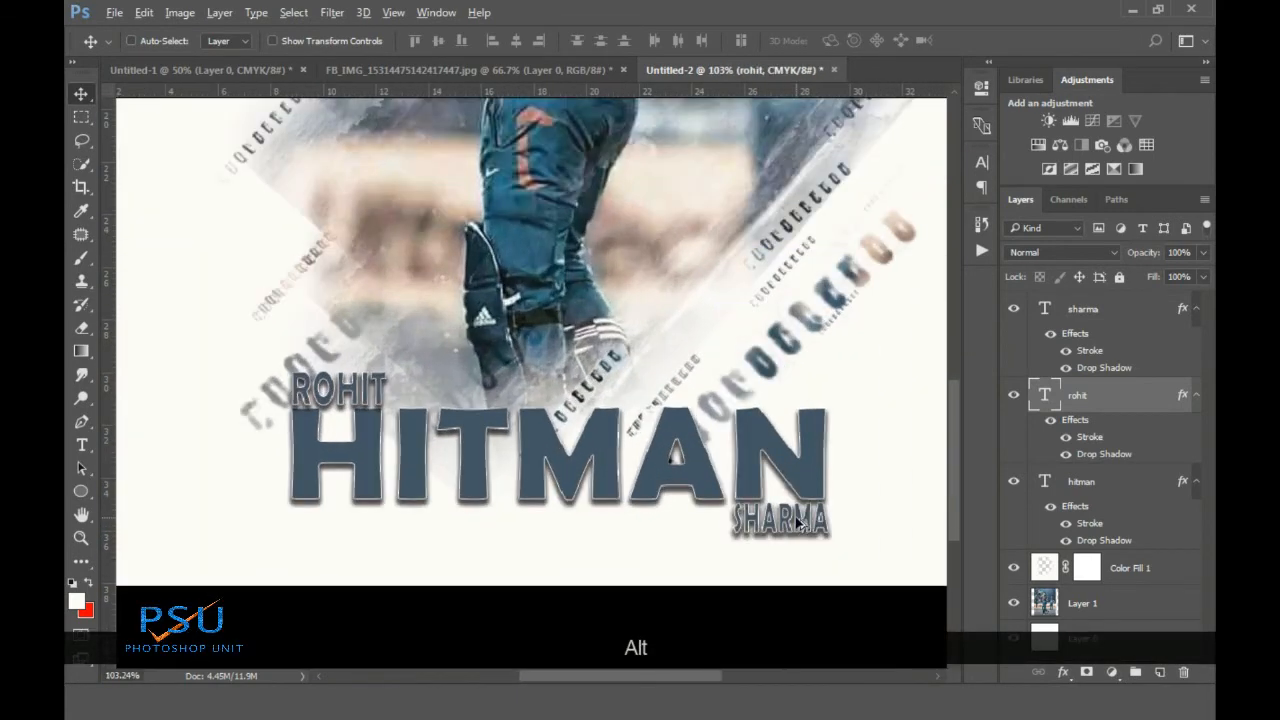
scroll(614, 502, "down", 3)
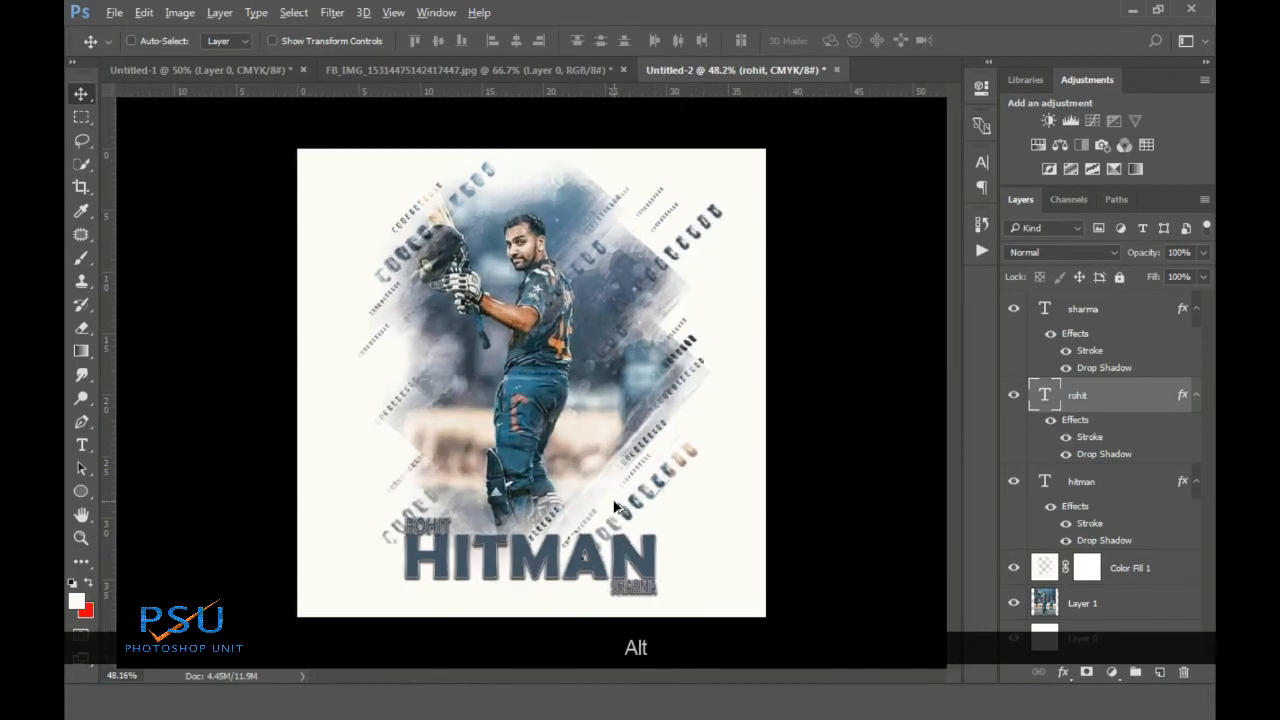
scroll(618, 505, "up", 1)
left_click(1045, 567)
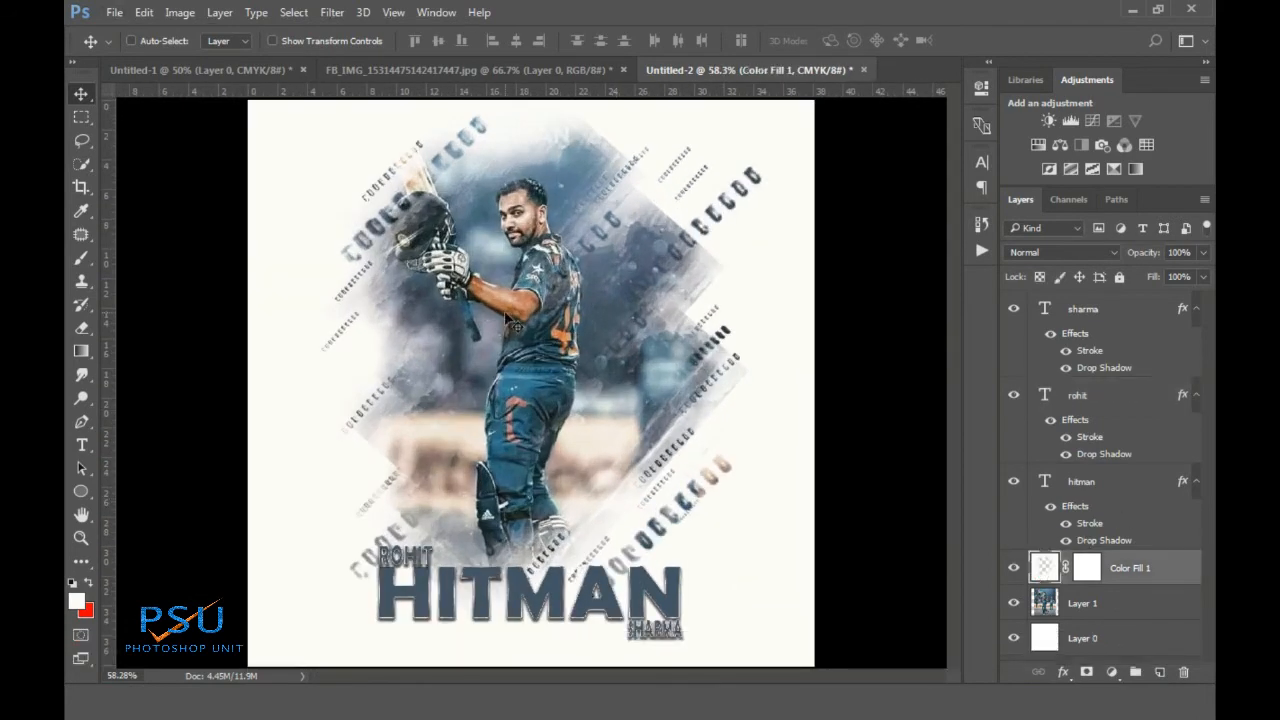
left_click(84, 328)
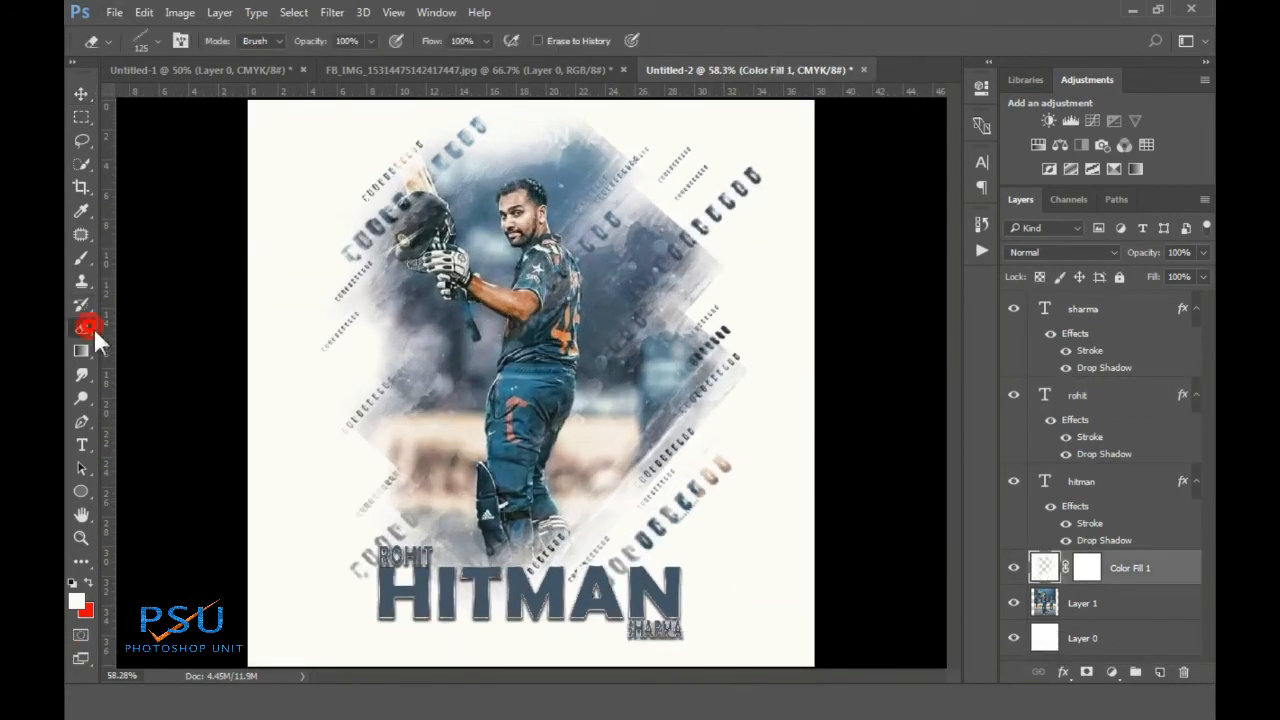
left_click(140, 38)
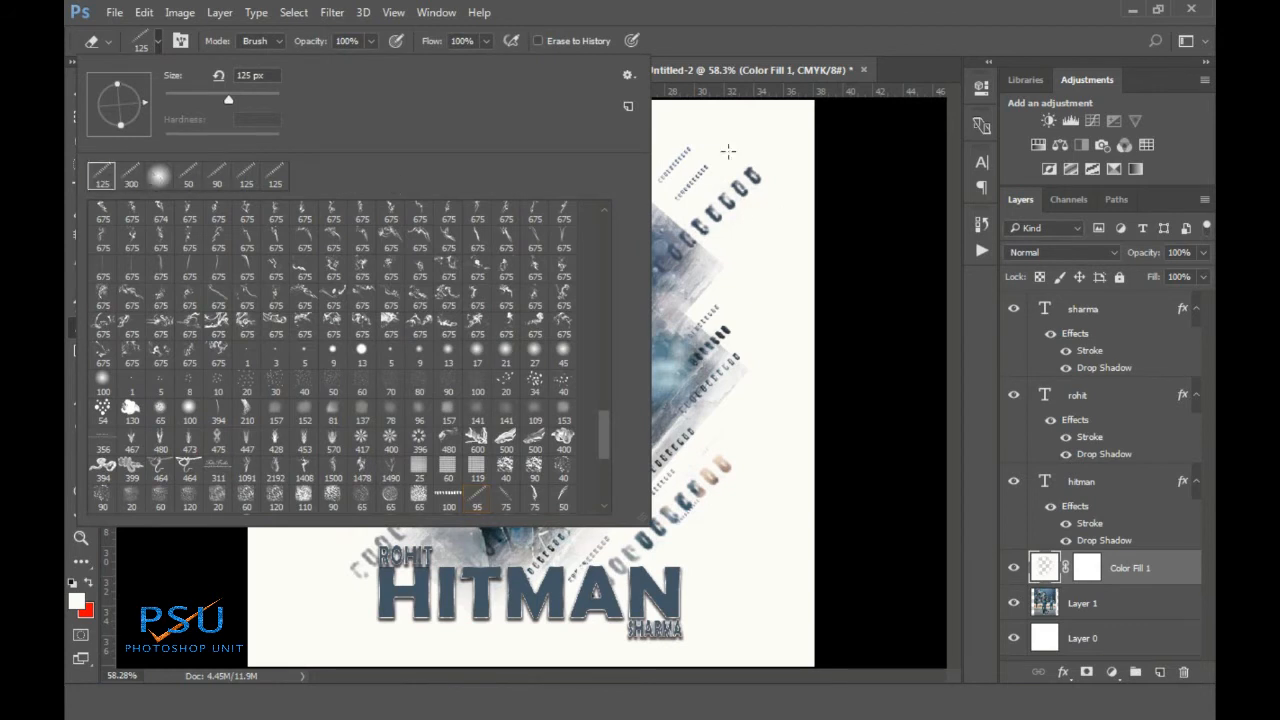
left_click(613, 10)
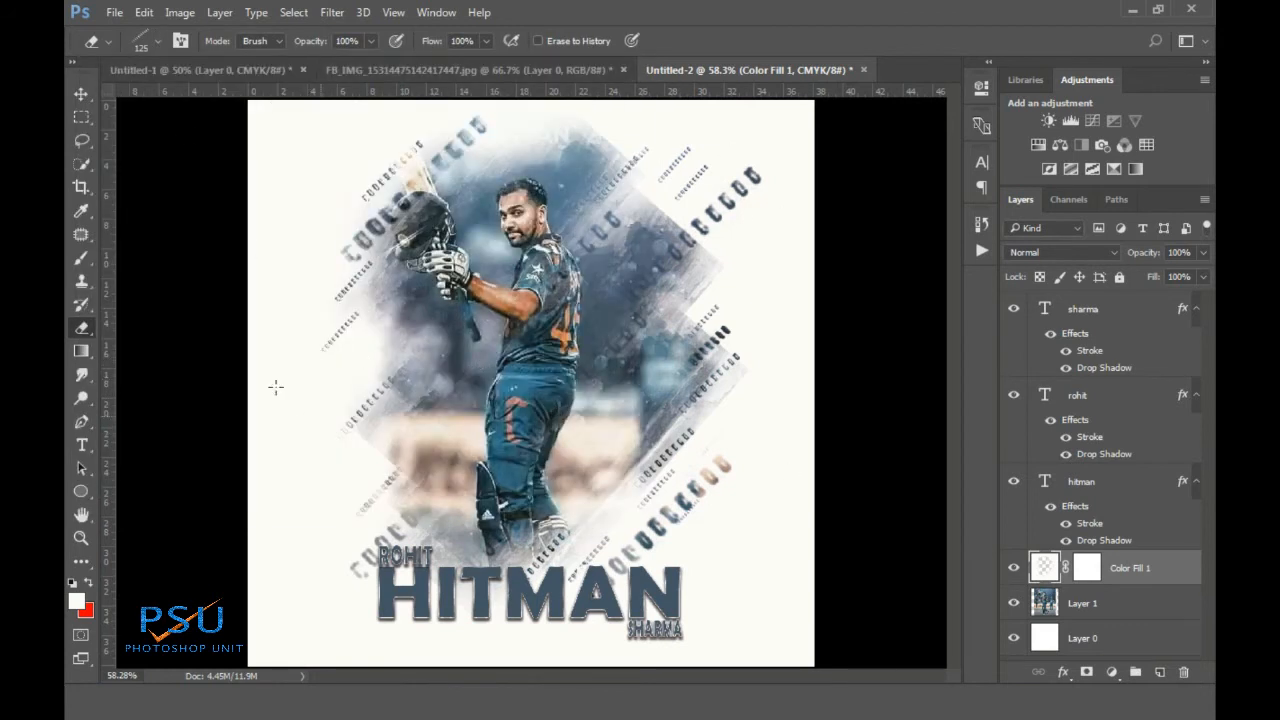
left_click(81, 93)
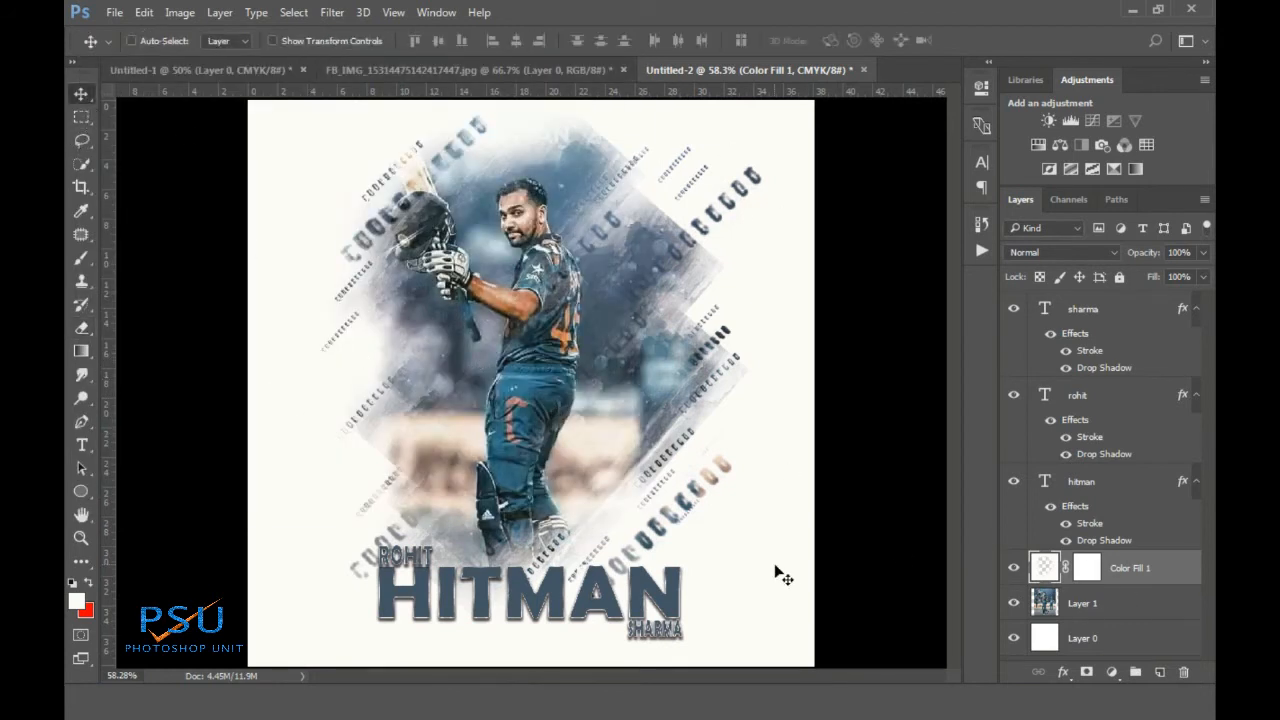
scroll(652, 606, "up", 3)
scroll(652, 606, "down", 5)
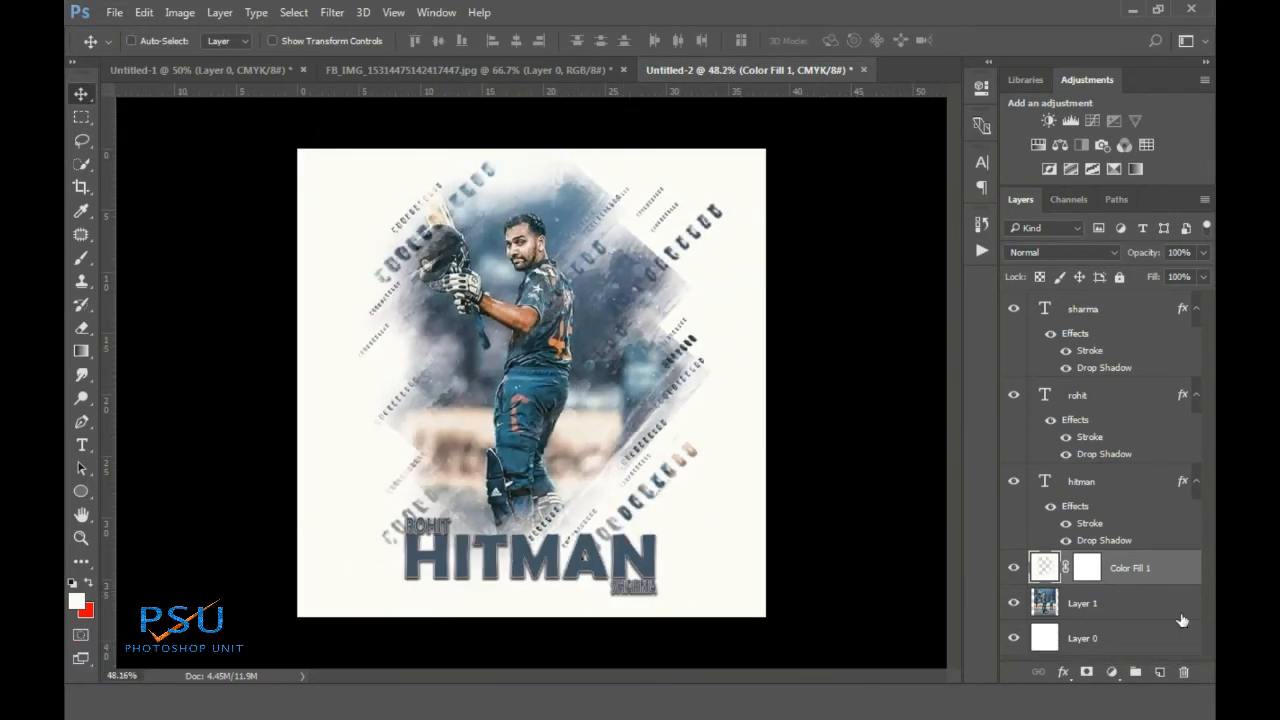
Place the logo file from the Desktop into the poster as an embedded layer
left_click(112, 12)
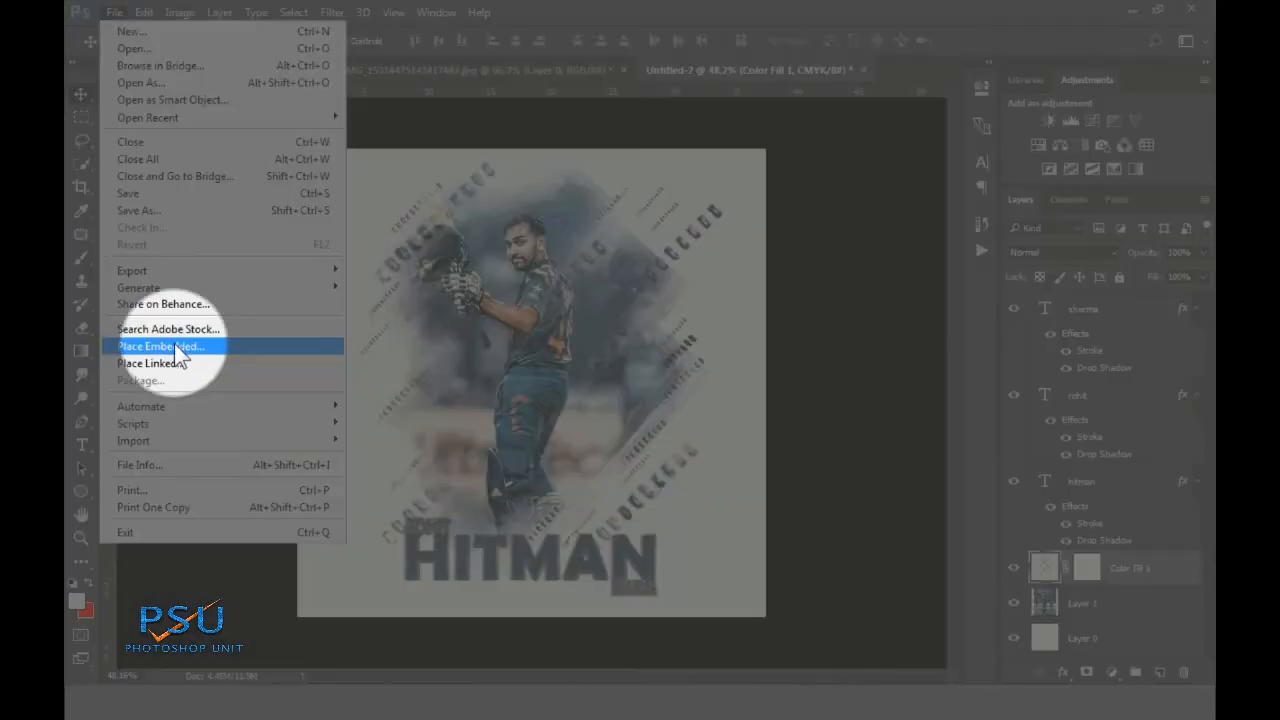
left_click(176, 345)
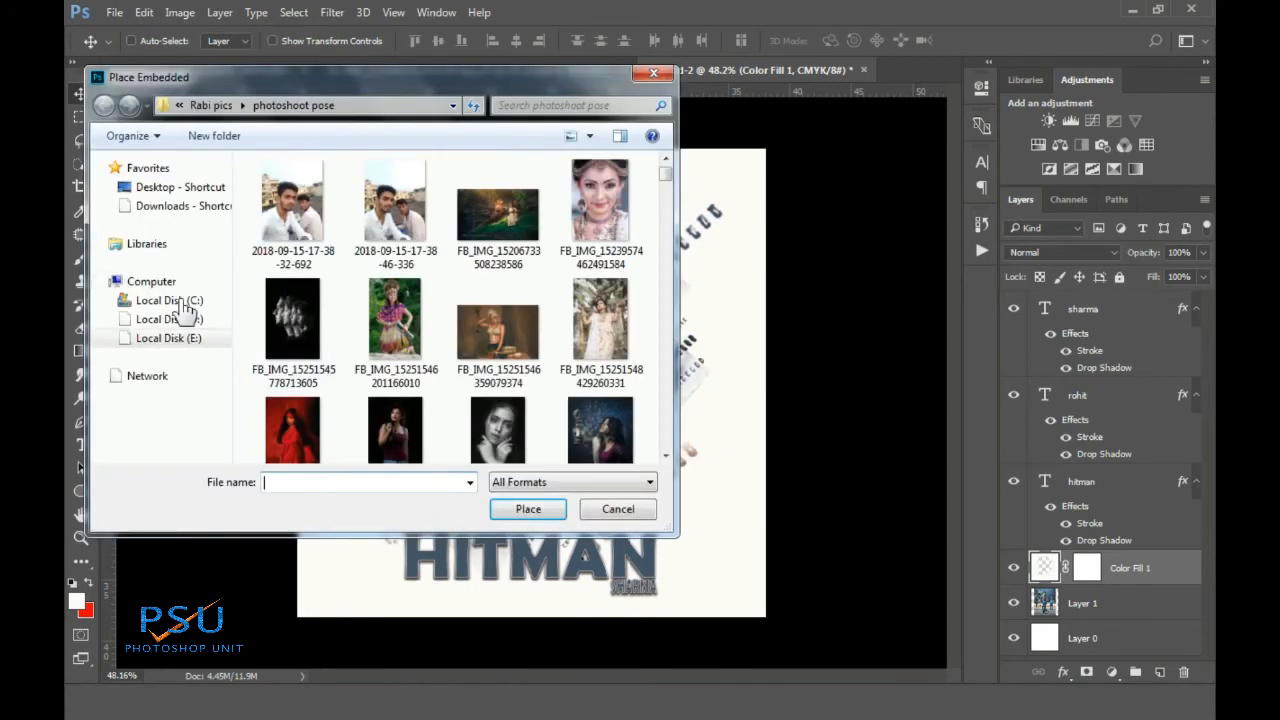
left_click(177, 188)
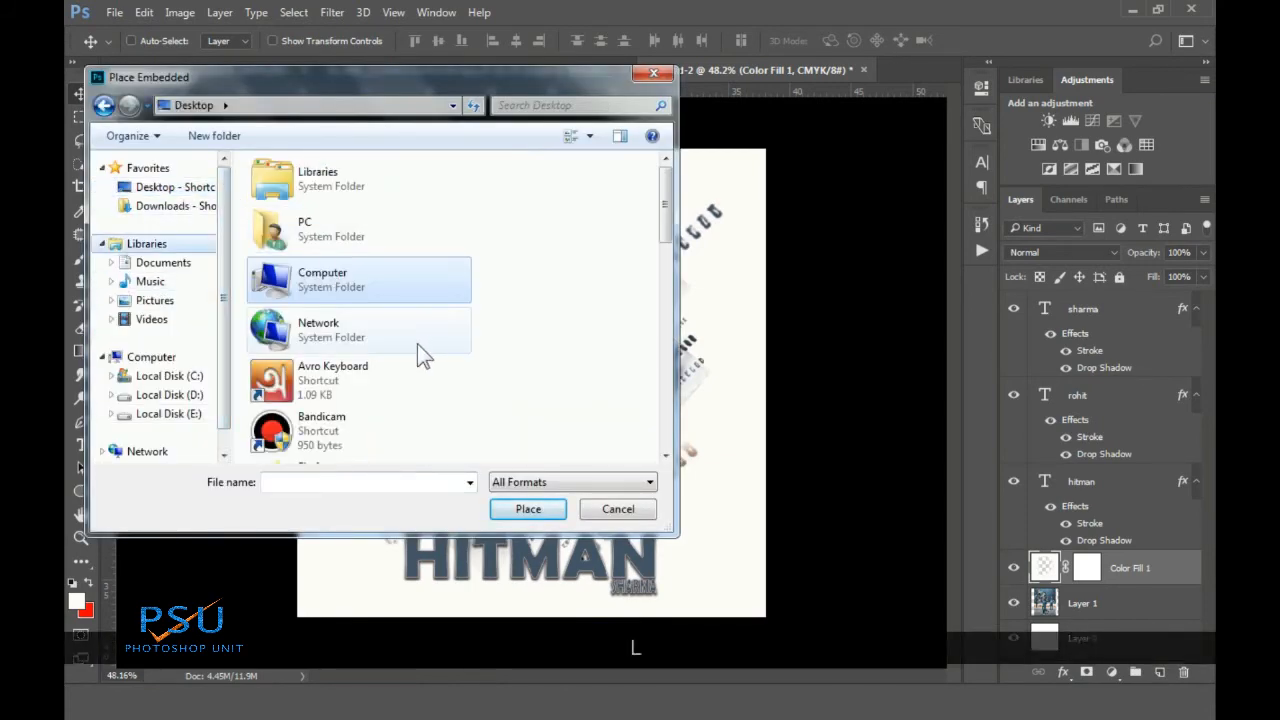
scroll(417, 343, "down", 5)
left_click(400, 345)
left_click(524, 509)
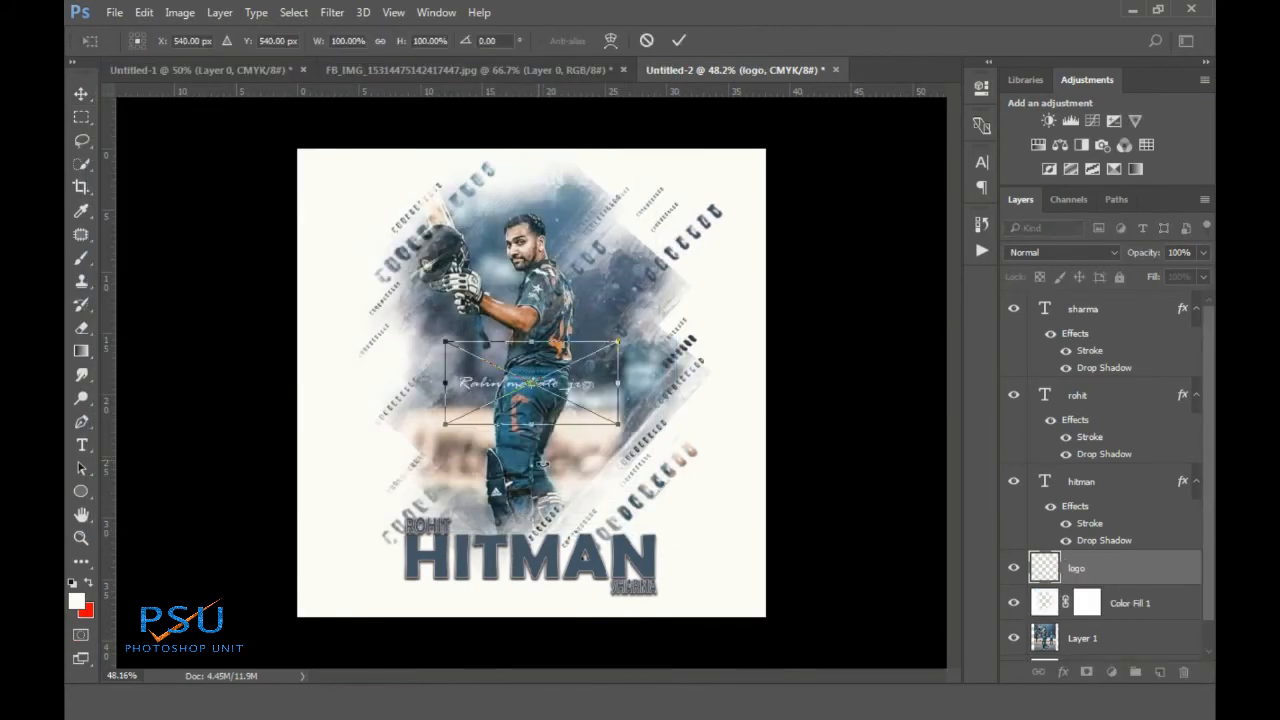
left_click(683, 37)
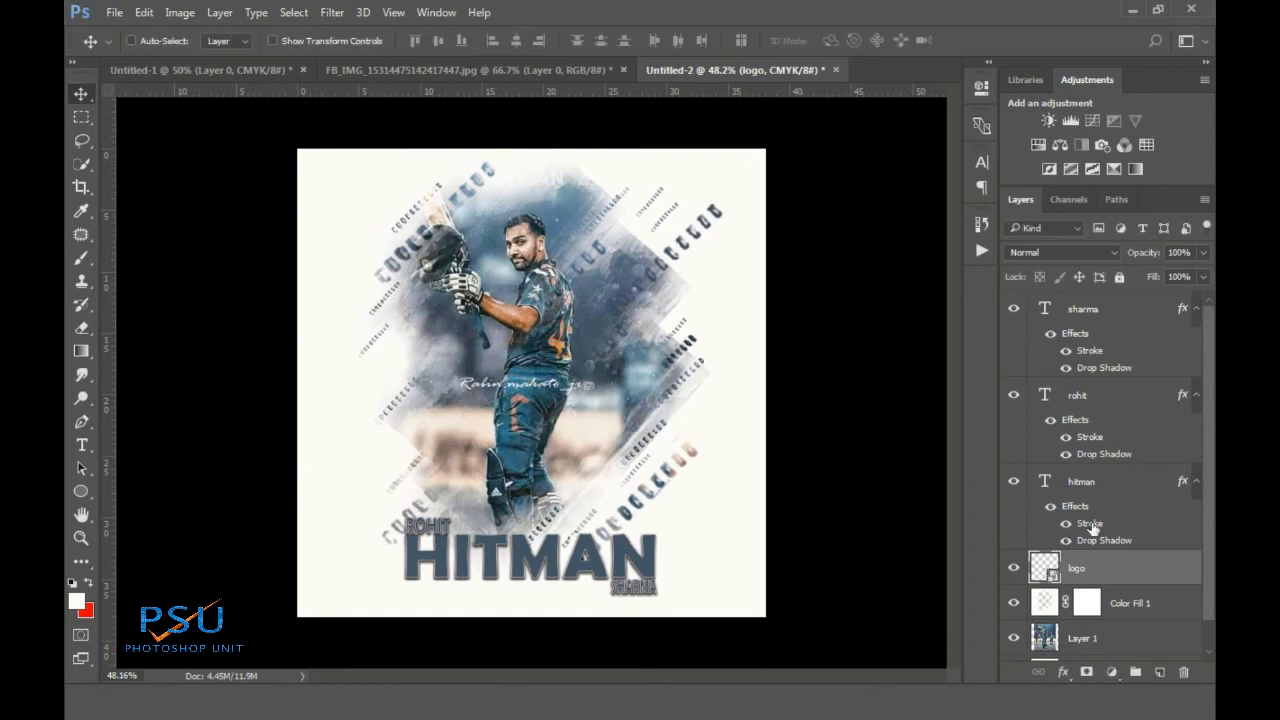
Turn the logo solid black with a Color Overlay and move it below HITMAN
double_click(1150, 567)
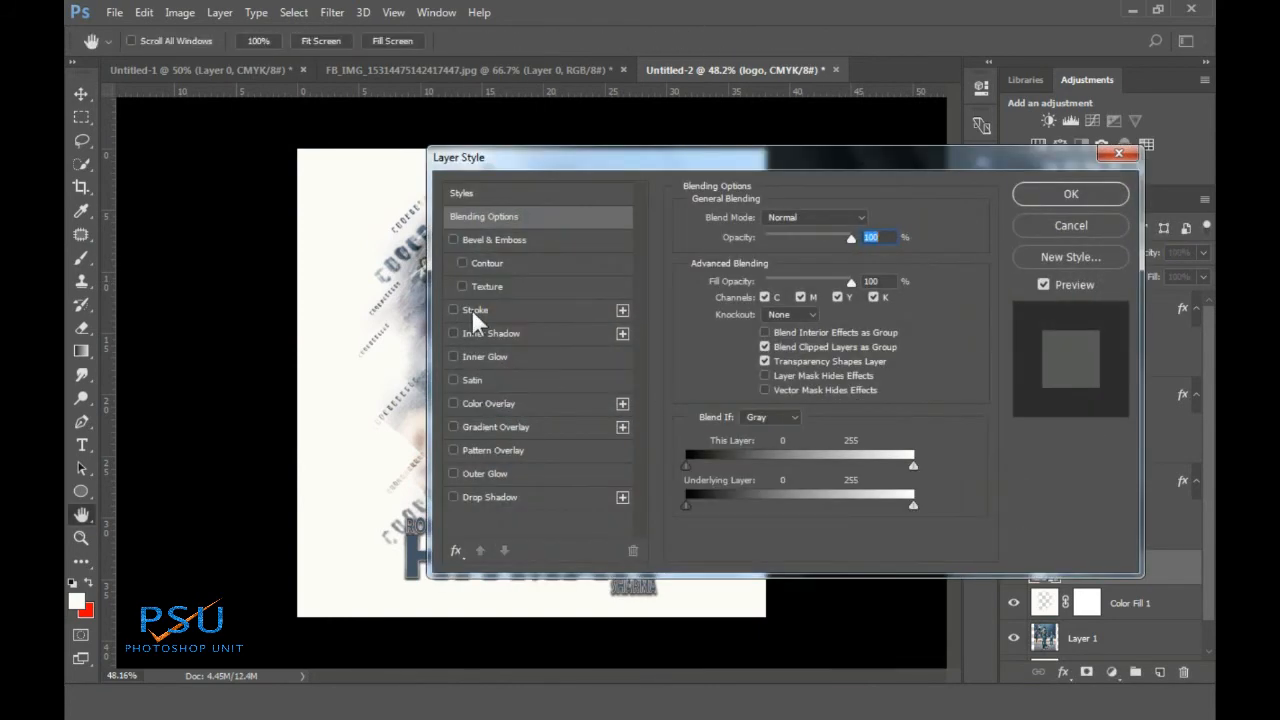
left_click(490, 403)
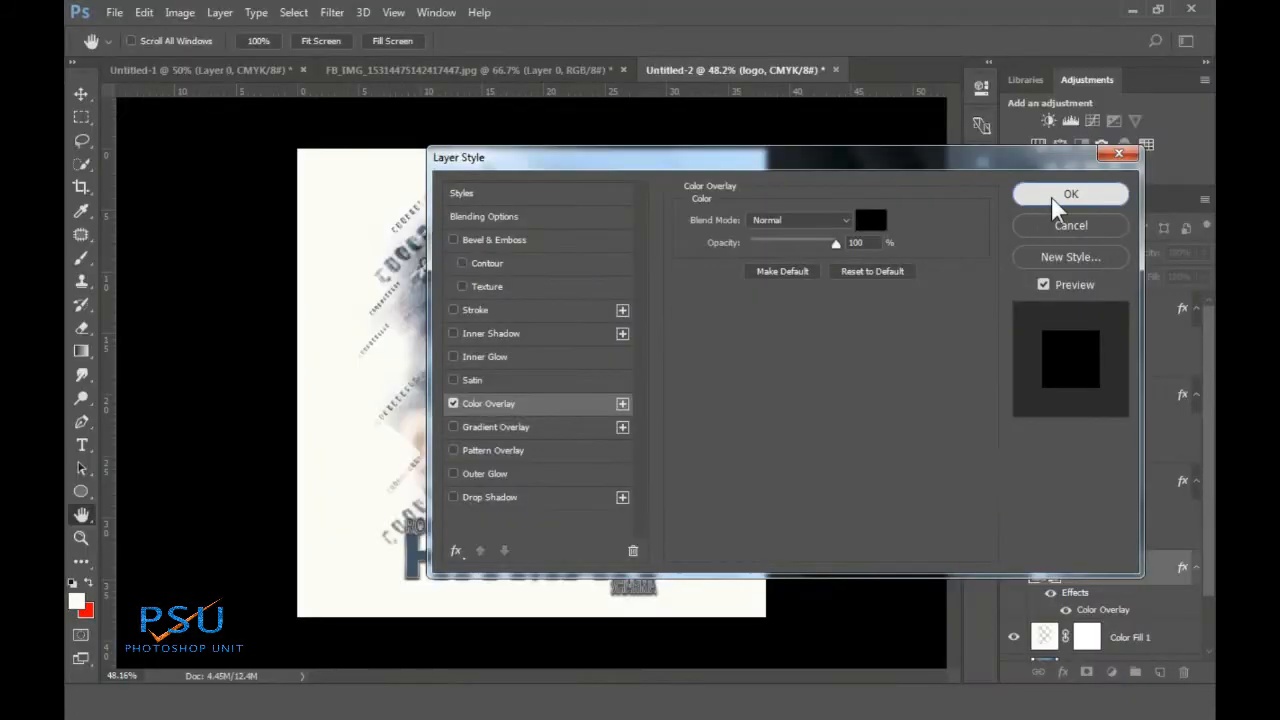
left_click(1070, 194)
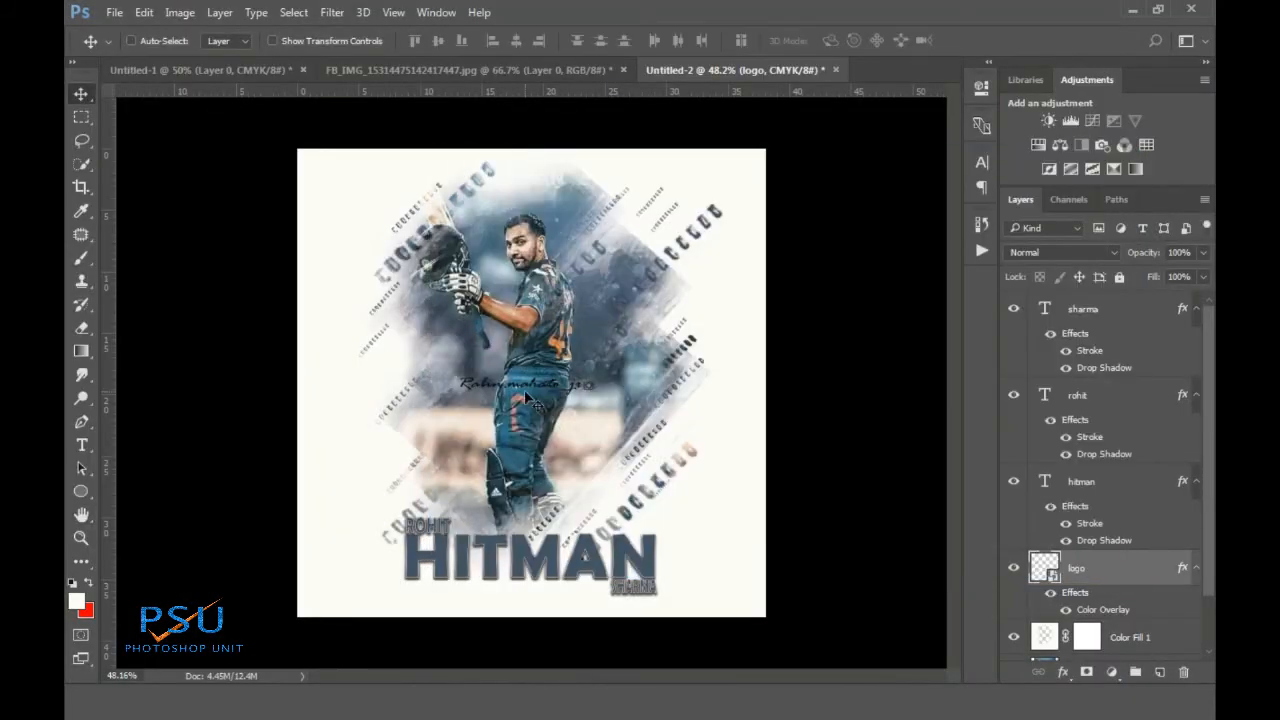
left_click_drag(530, 398, 542, 600)
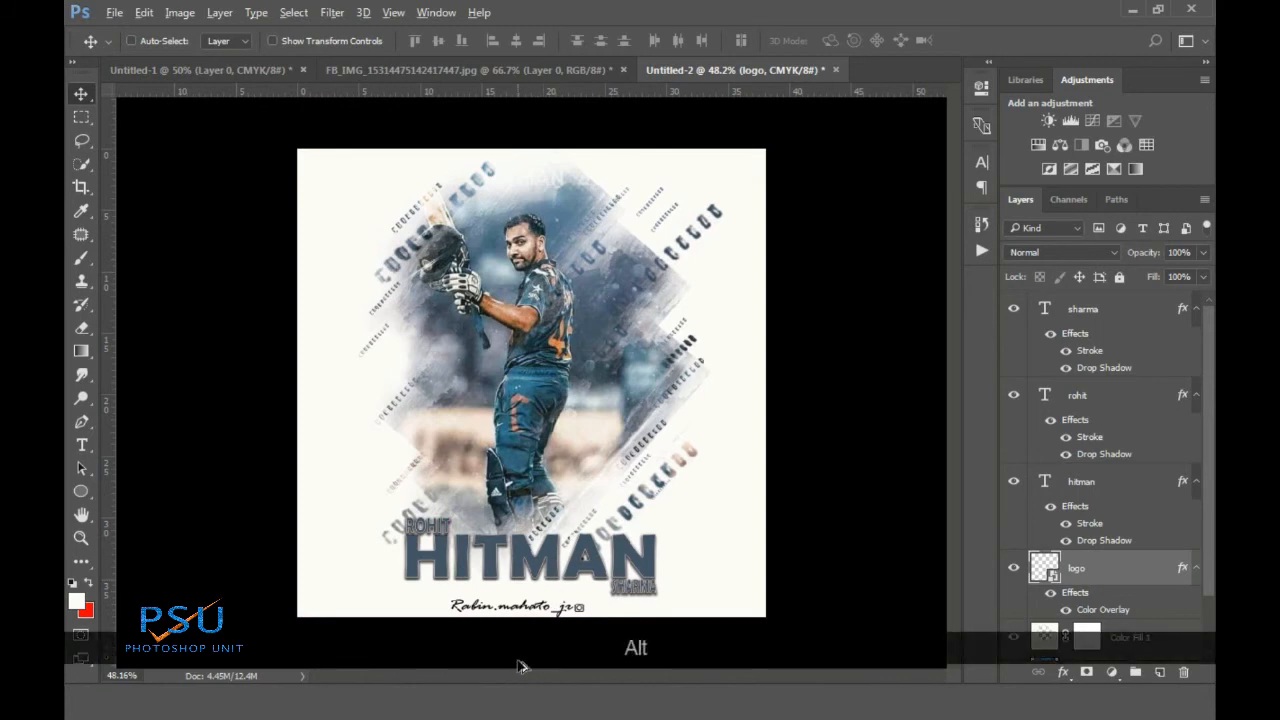
Scale the signature logo down and centre it beneath the HITMAN title
scroll(535, 617, "up", 3, "alt")
scroll(533, 617, "up", 4, "alt")
left_click_drag(517, 531, 521, 531)
key("ctrl+t")
left_click_drag(232, 527, 310, 404)
mouse_move(486, 468)
left_mouse_down()
mouse_move(451, 465)
mouse_move(492, 462)
left_mouse_up()
scroll(440, 472, "down", 1, "alt")
scroll(440, 480, "down", 5, "alt")
scroll(586, 555, "down", 1, "alt")
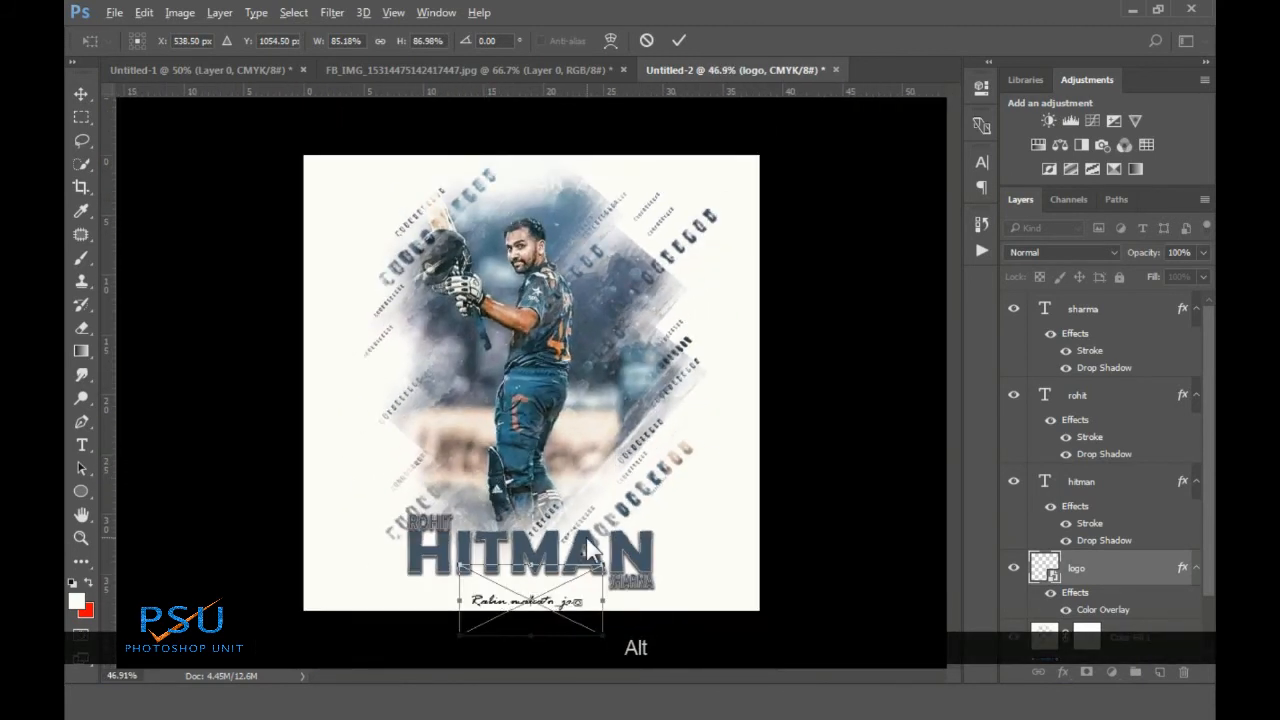
scroll(568, 577, "up", 1, "alt")
left_click(677, 41)
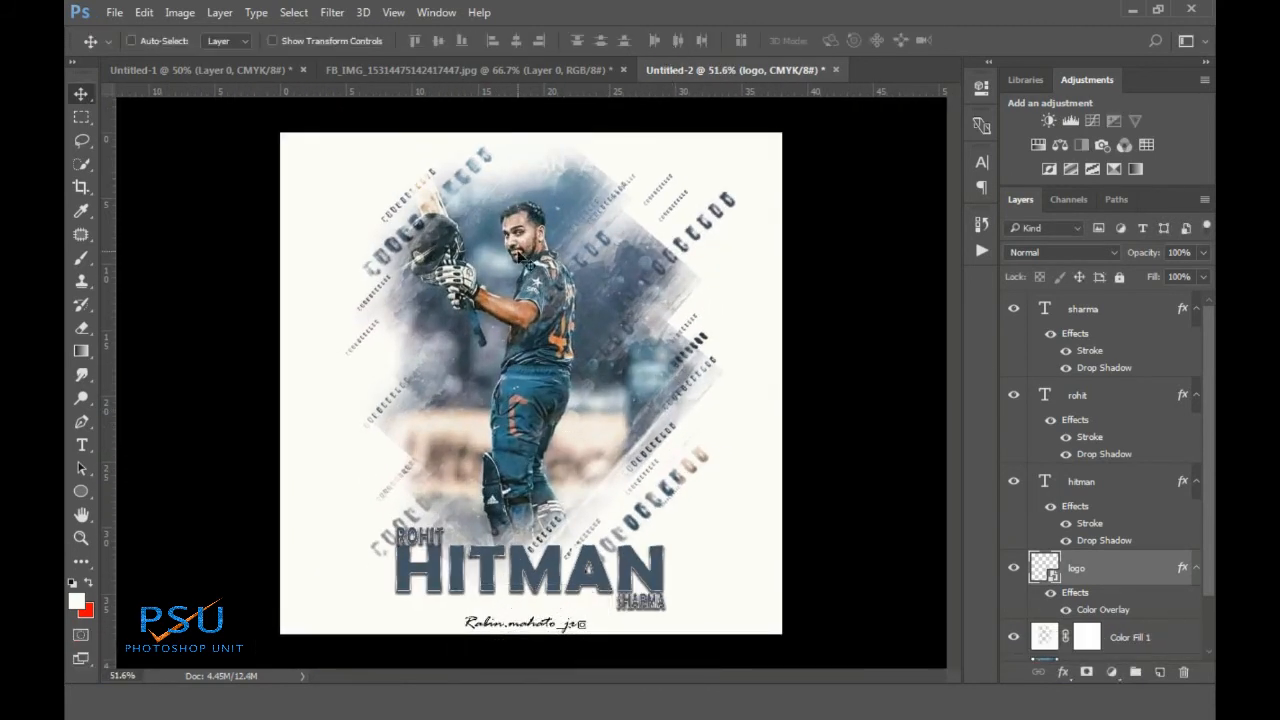
scroll(511, 288, "down", 2, "alt")
scroll(511, 288, "up", 1, "alt")
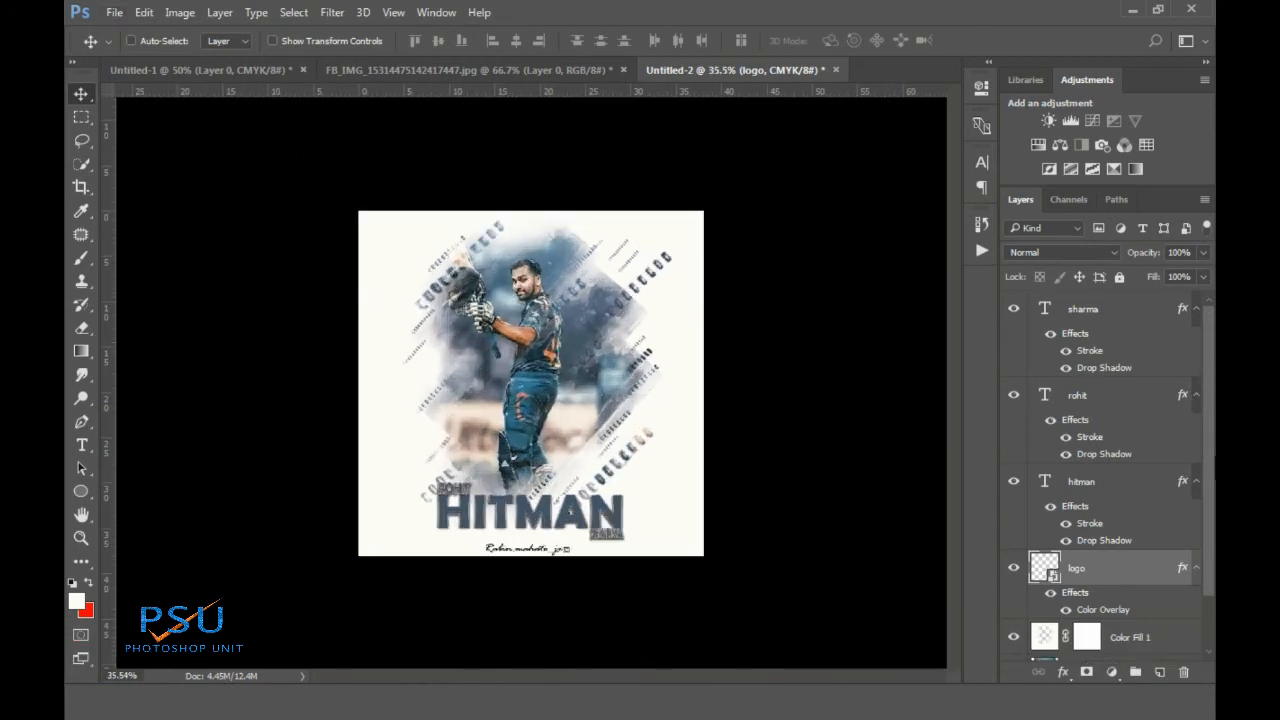
left_click(1108, 315)
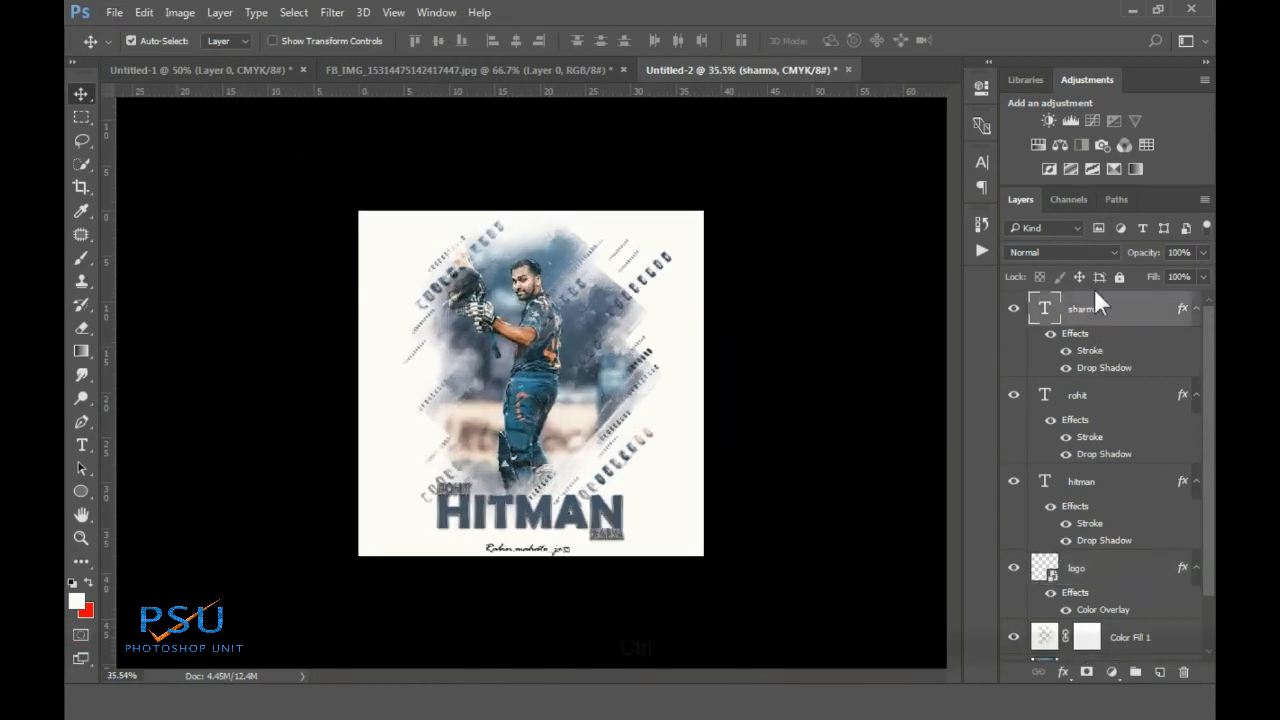
key("ctrl+shift+alt")
Stamp all visible layers into Layer 2 and raise its saturation by +20 with Hue/Saturation
key("ctrl+shift+alt+e")
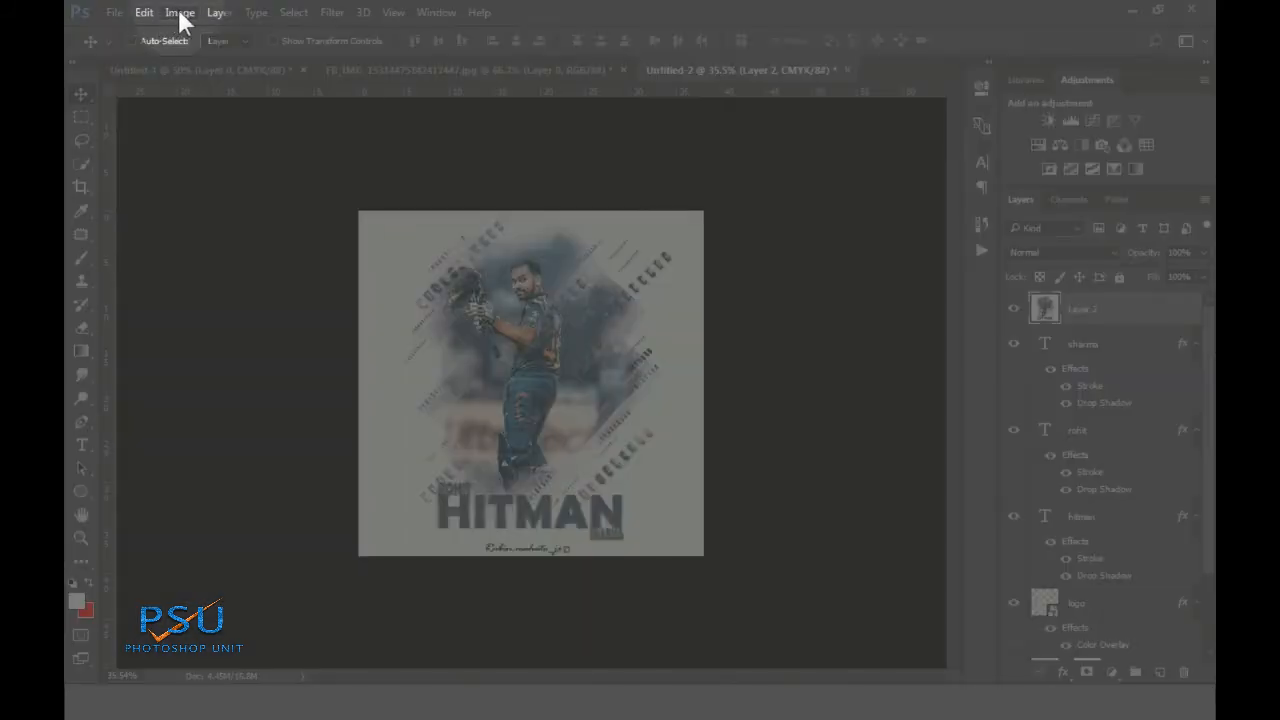
left_click(180, 13)
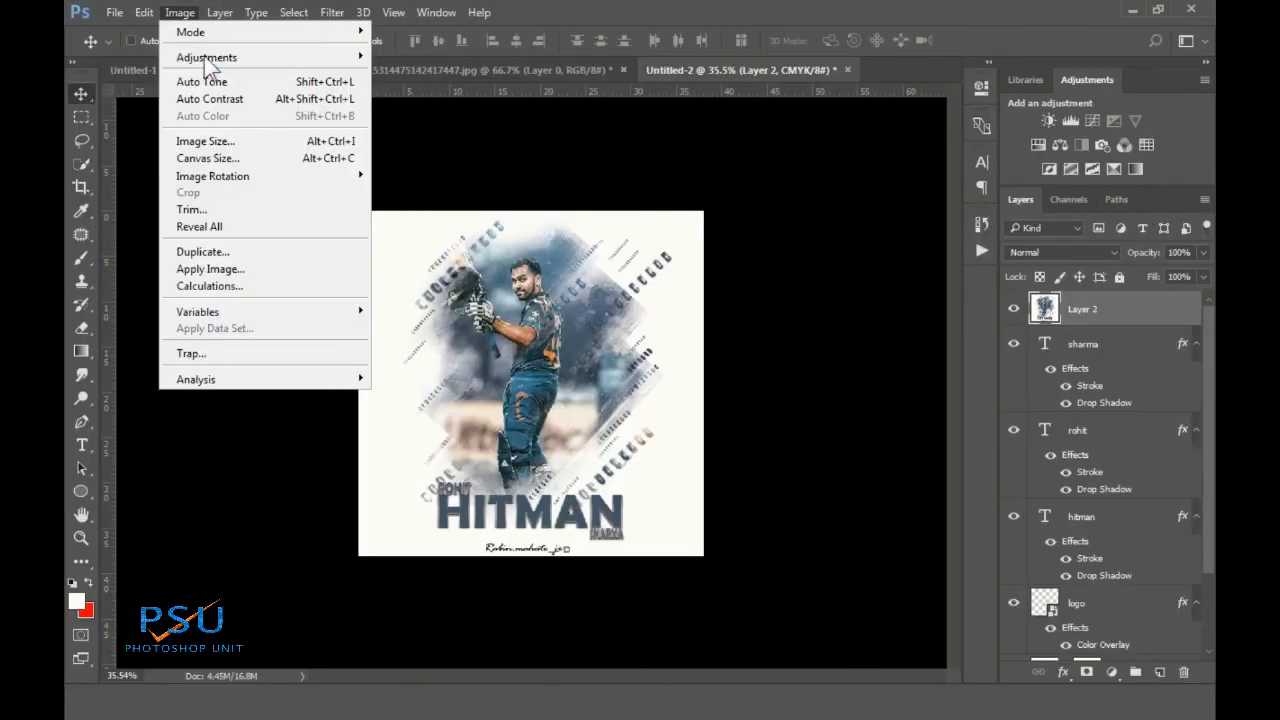
mouse_move(256, 56)
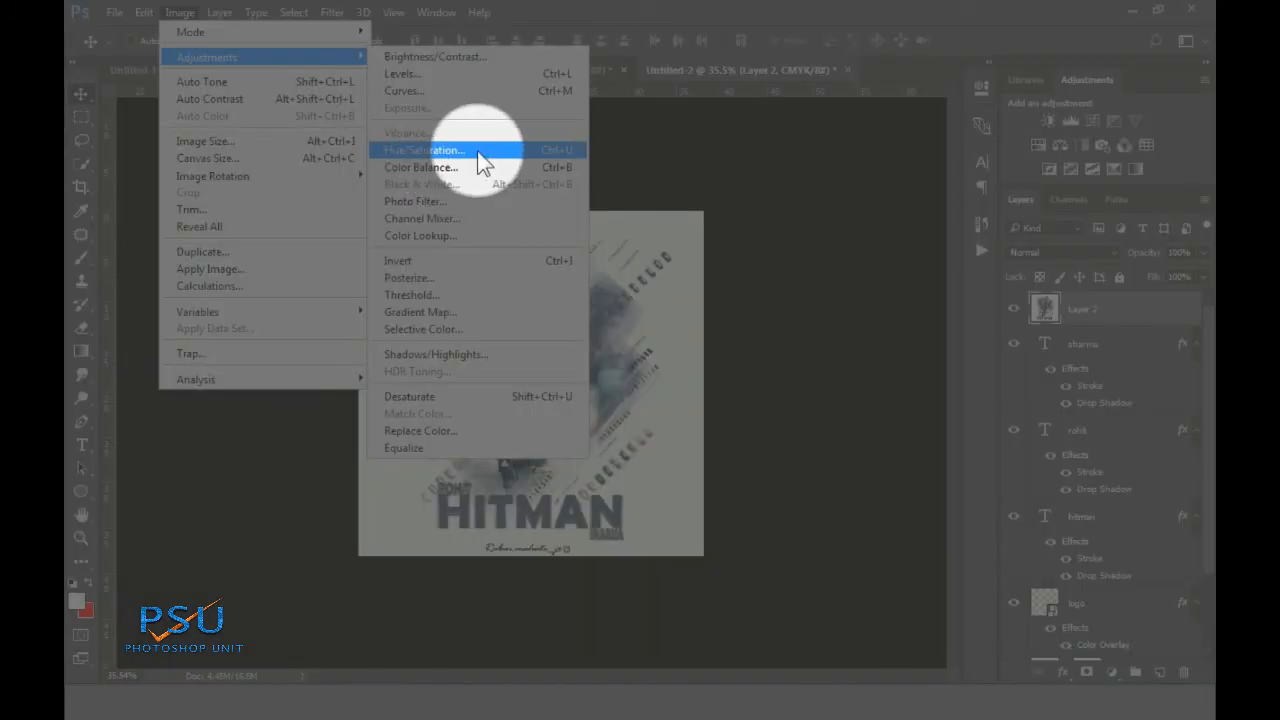
left_click(477, 151)
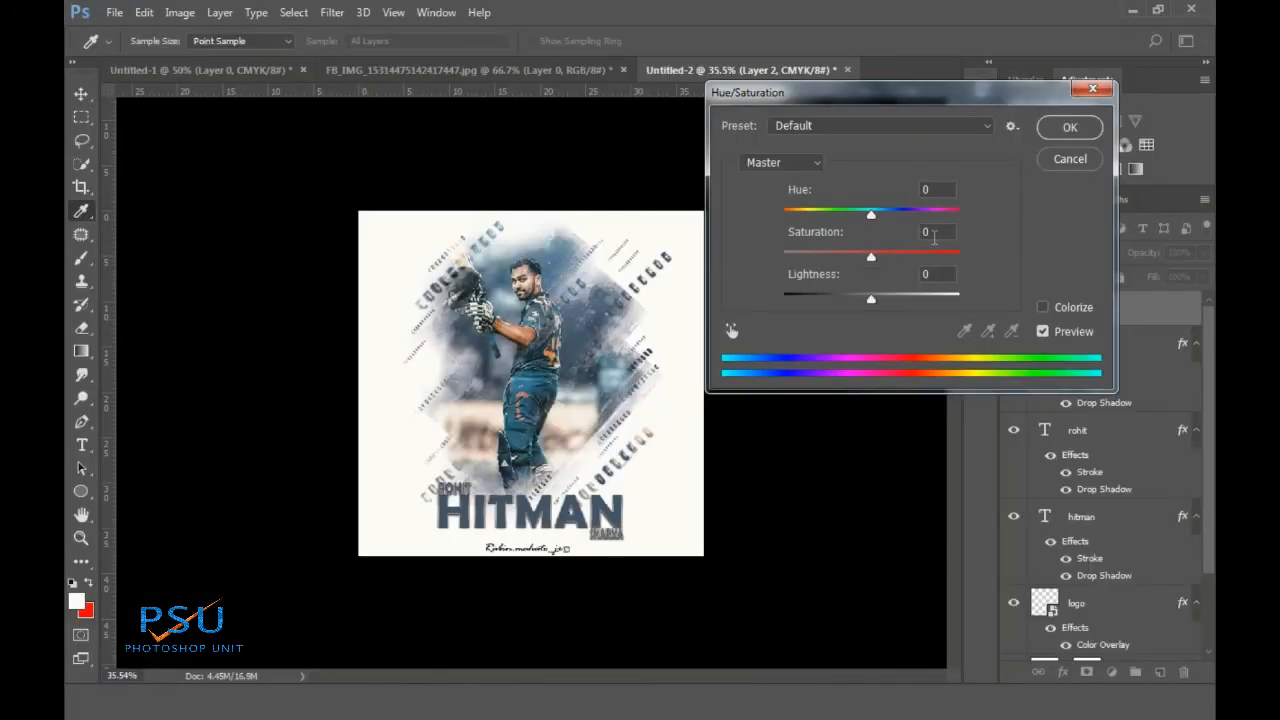
left_click_drag(871, 256, 889, 256)
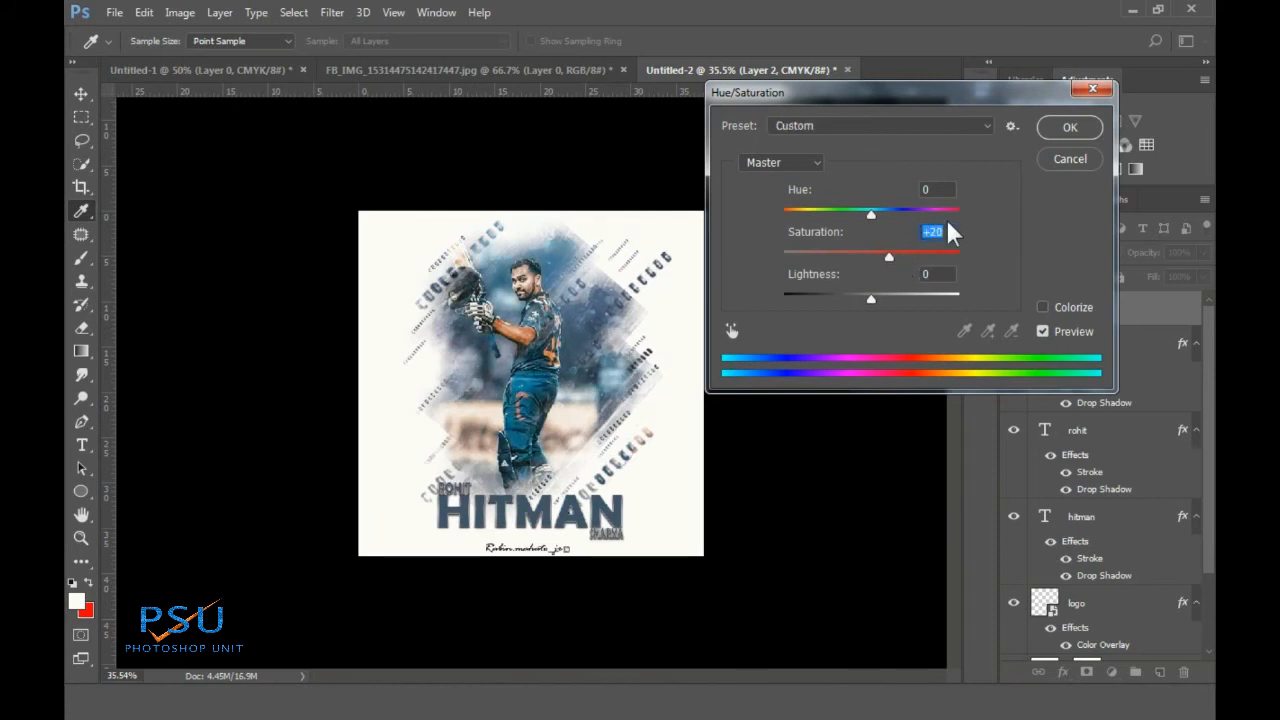
left_click(1070, 128)
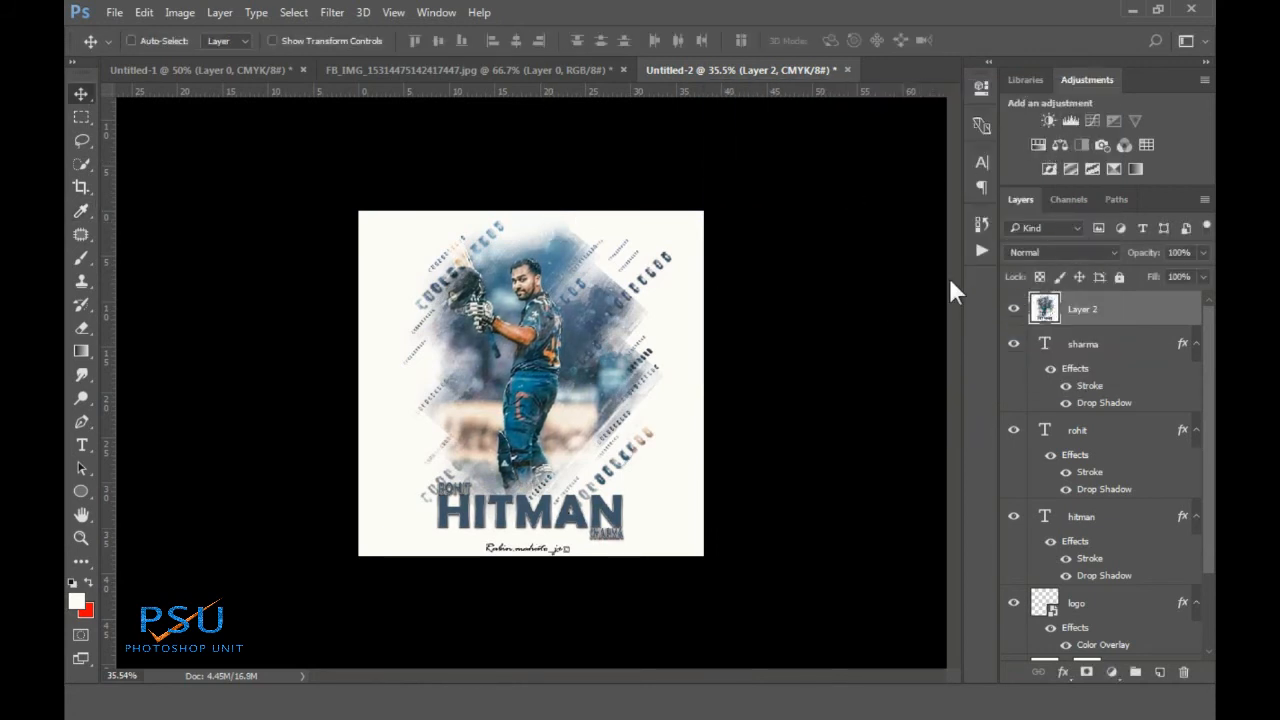
left_click(1012, 312)
Compare Layer 2 on and off, then apply a midtone Color Balance of +5, 0, +3
left_click(1013, 311)
left_click(1013, 311)
left_click(1013, 311)
left_click(180, 12)
mouse_move(215, 57)
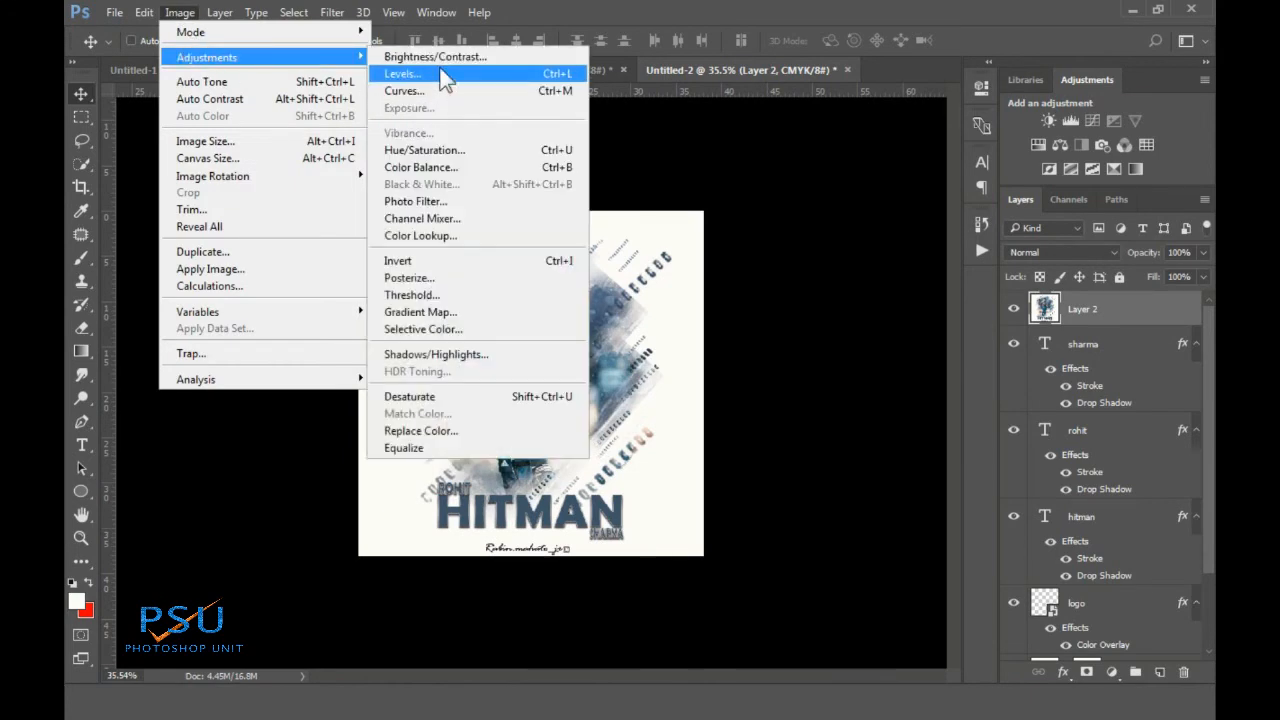
left_click(433, 165)
left_click_drag(707, 118, 778, 122)
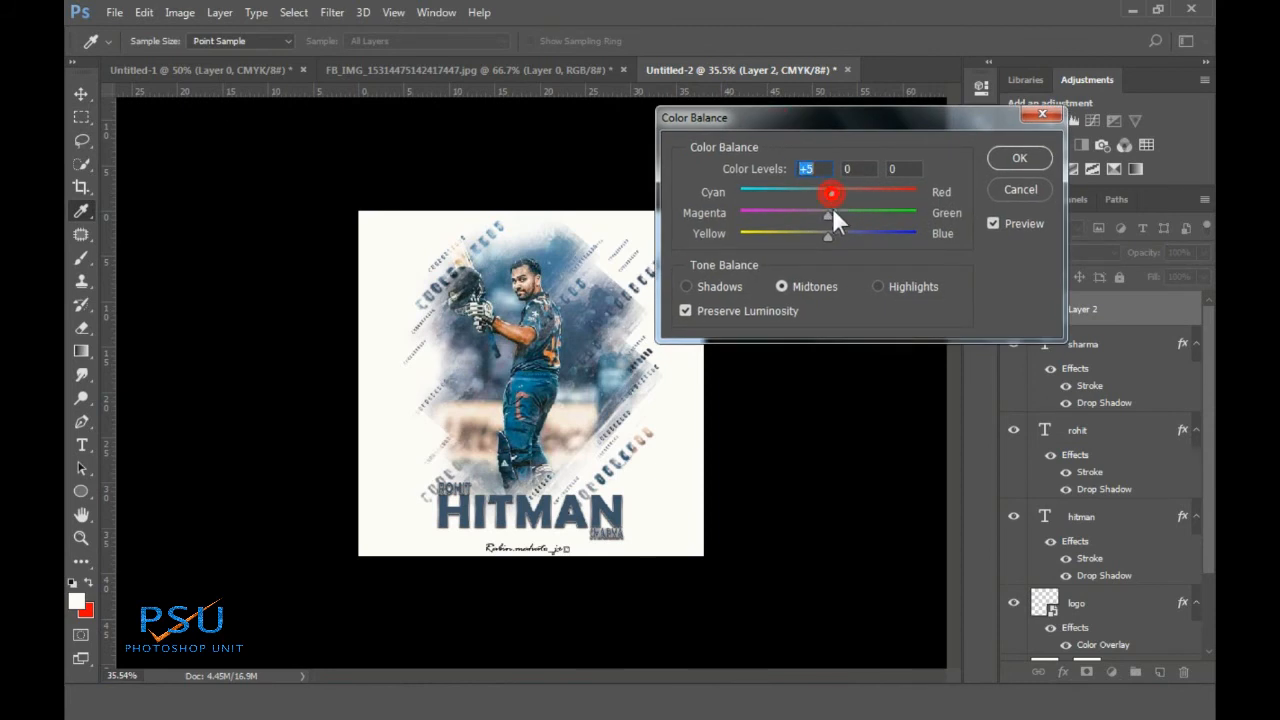
left_click_drag(828, 236, 830, 236)
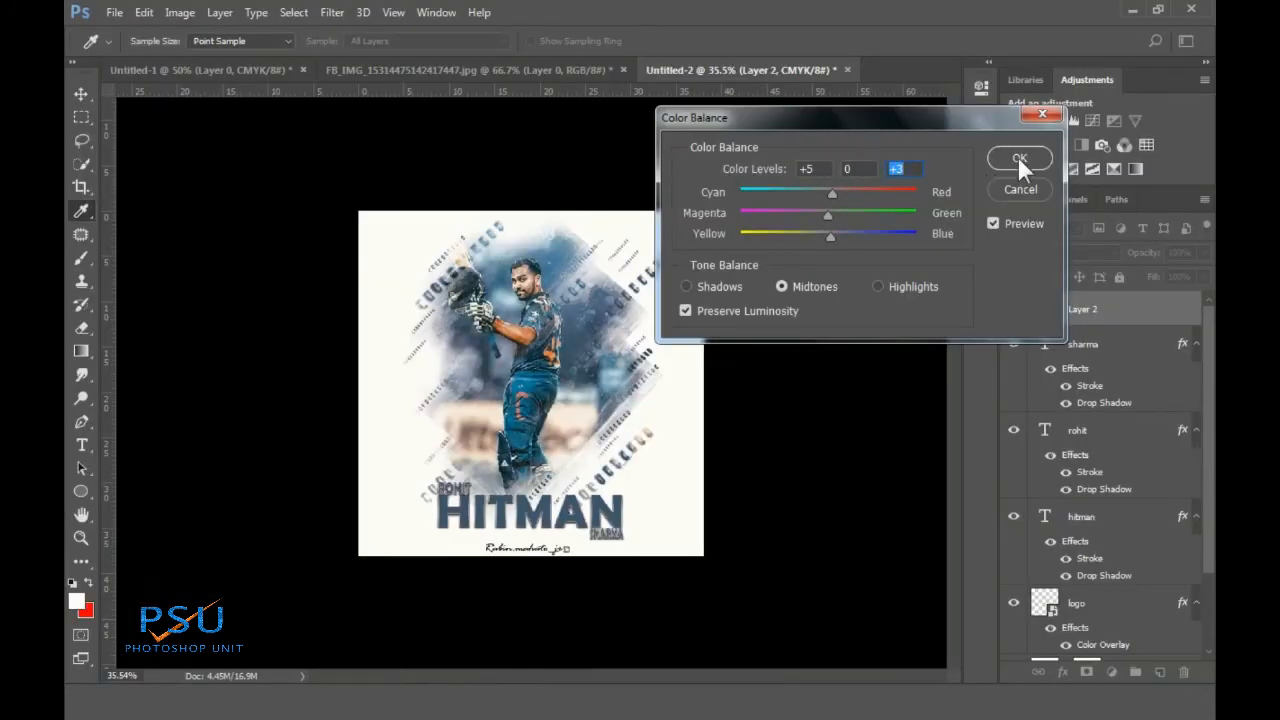
left_click(1018, 158)
key("v")
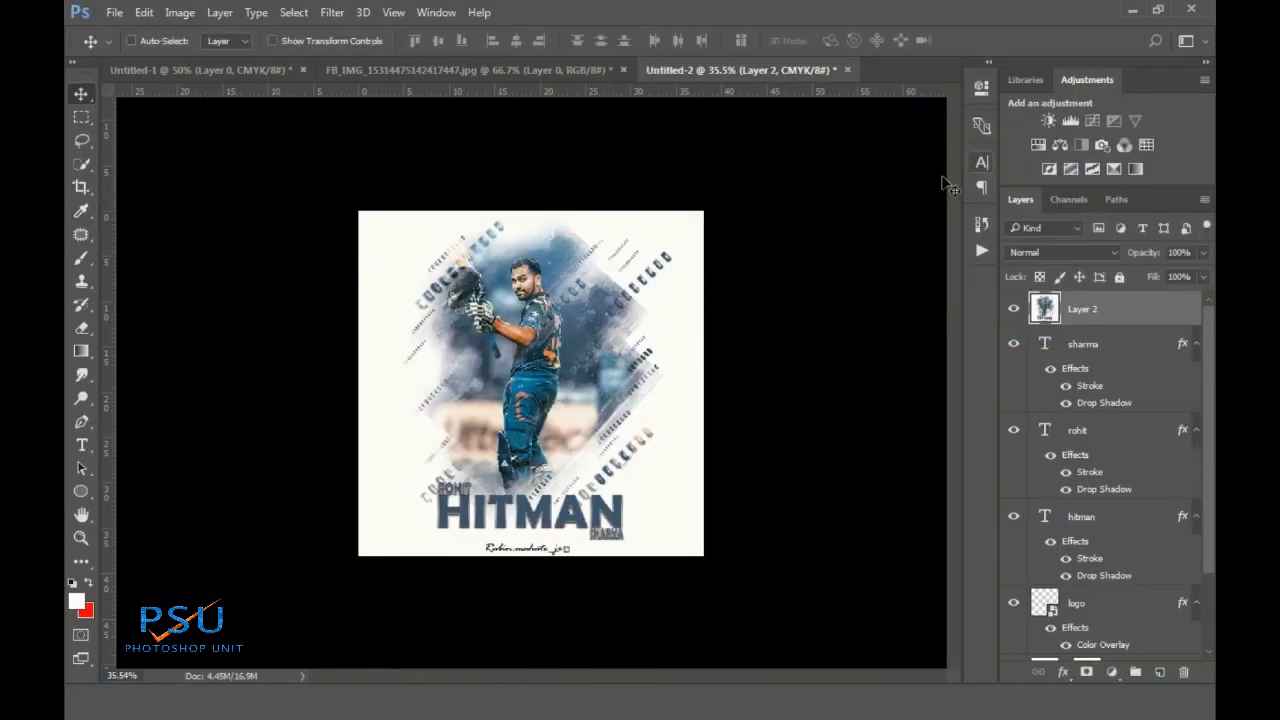
scroll(470, 330, "up", 3)
scroll(512, 265, "down", 2)
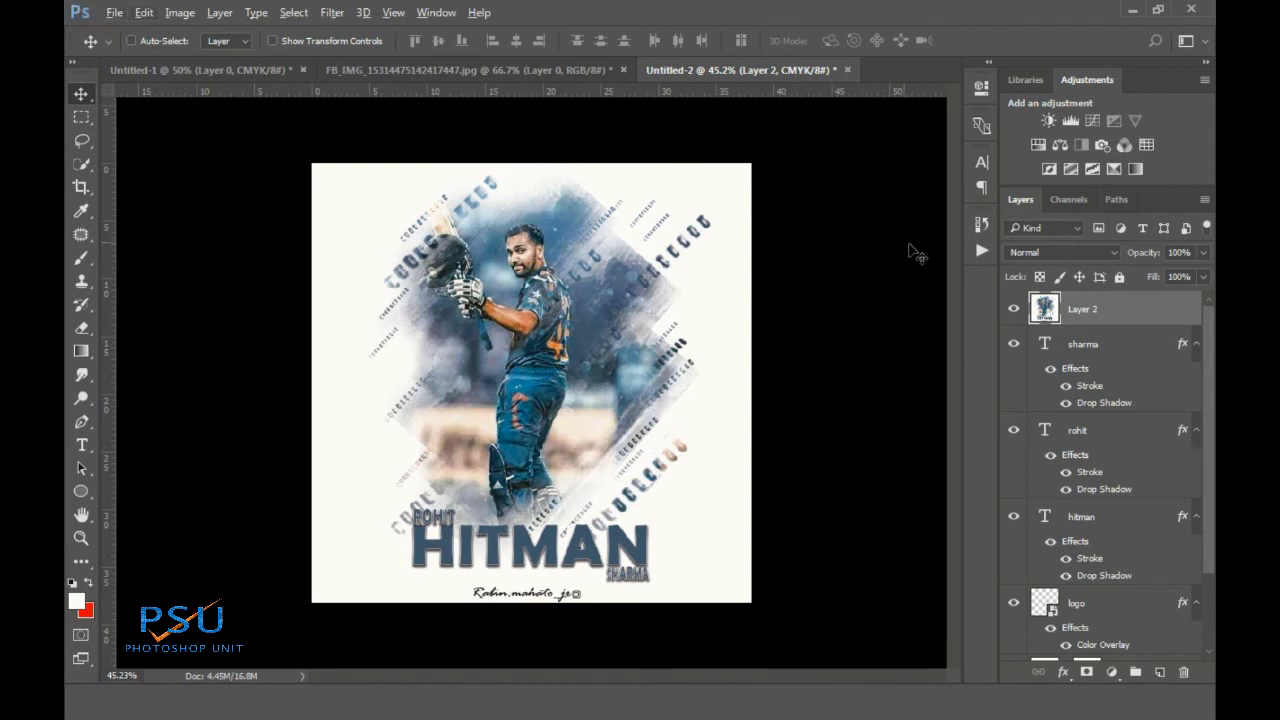
Add a Brightness/Contrast adjustment layer with Contrast set to 15
left_click(1046, 120)
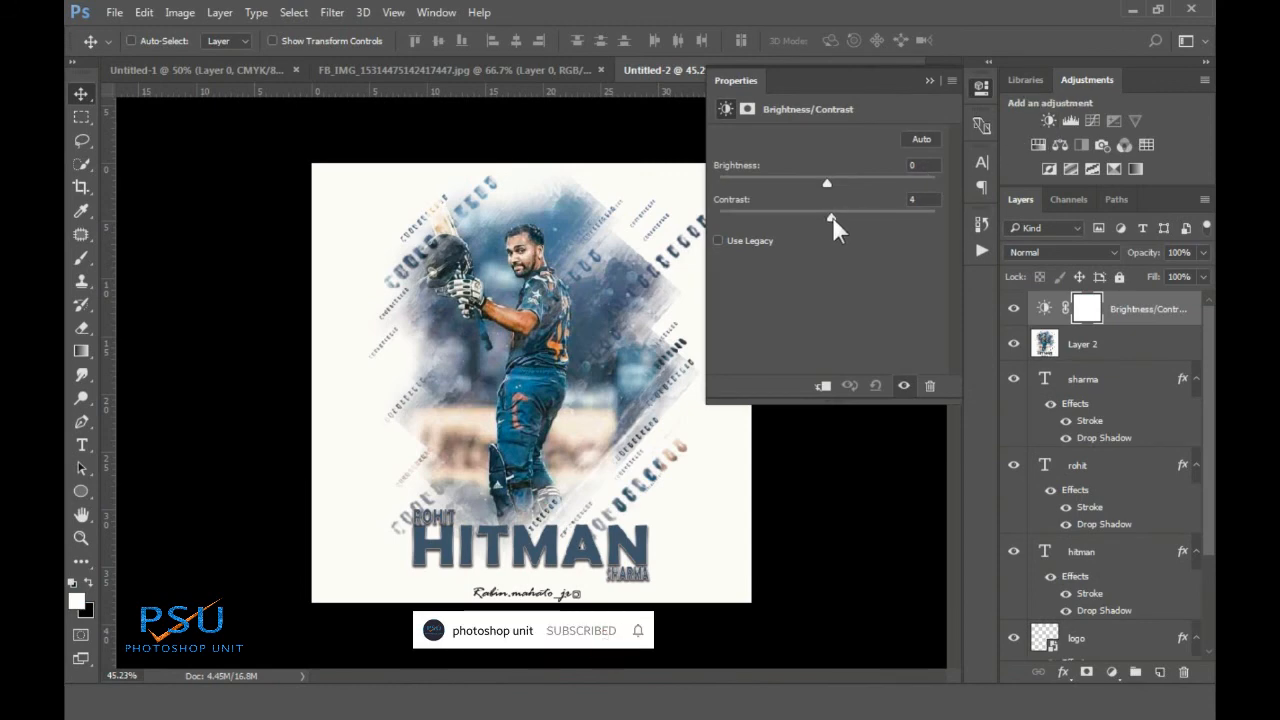
left_click_drag(832, 216, 843, 218)
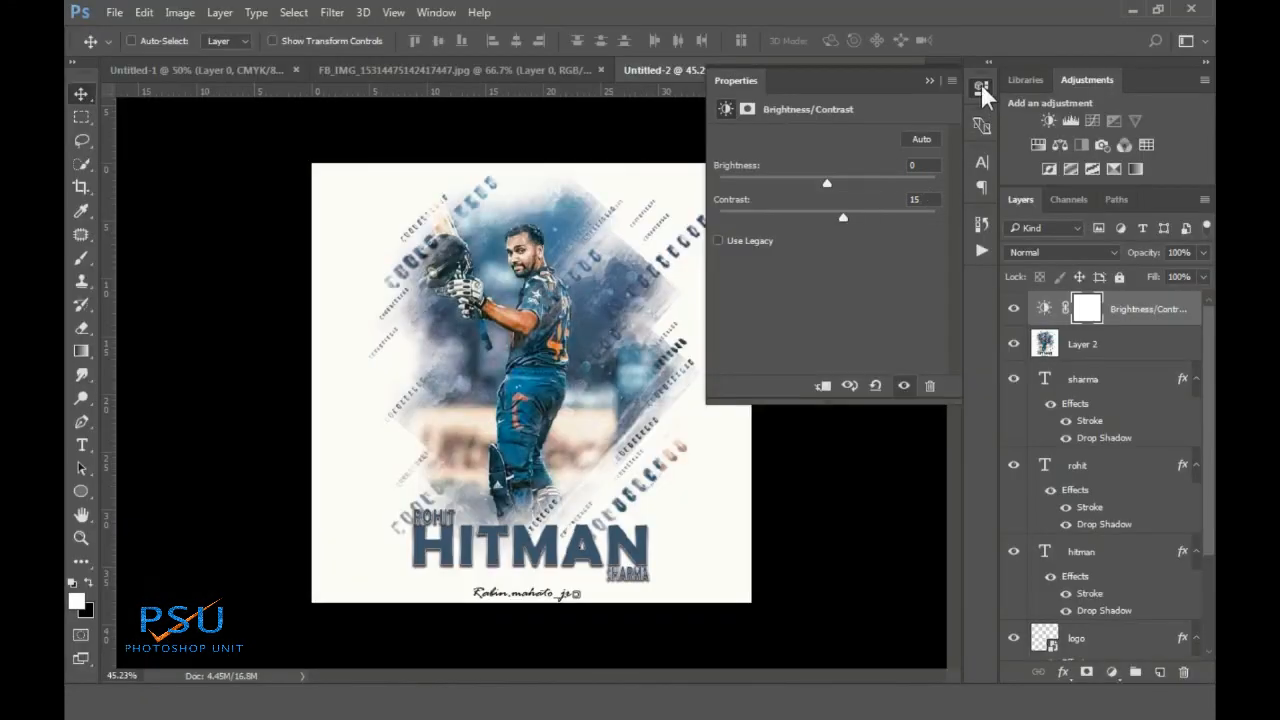
left_click(981, 86)
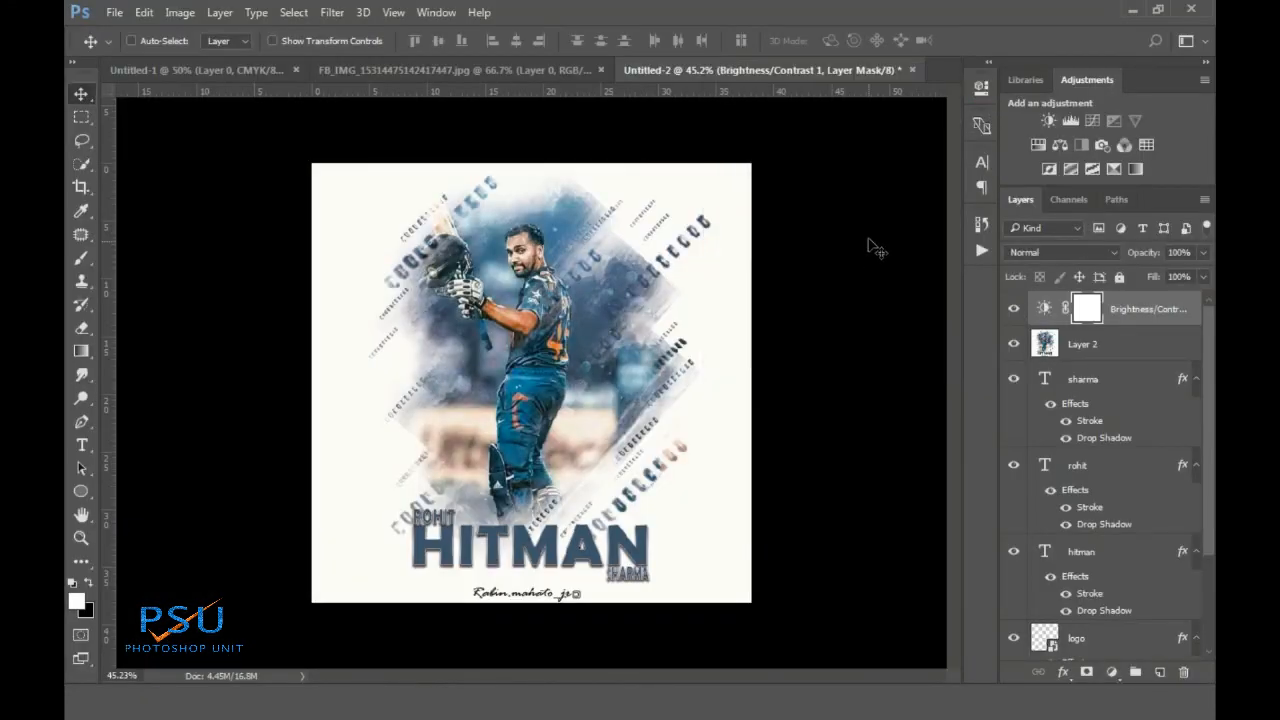
scroll(1005, 529, "down", 3)
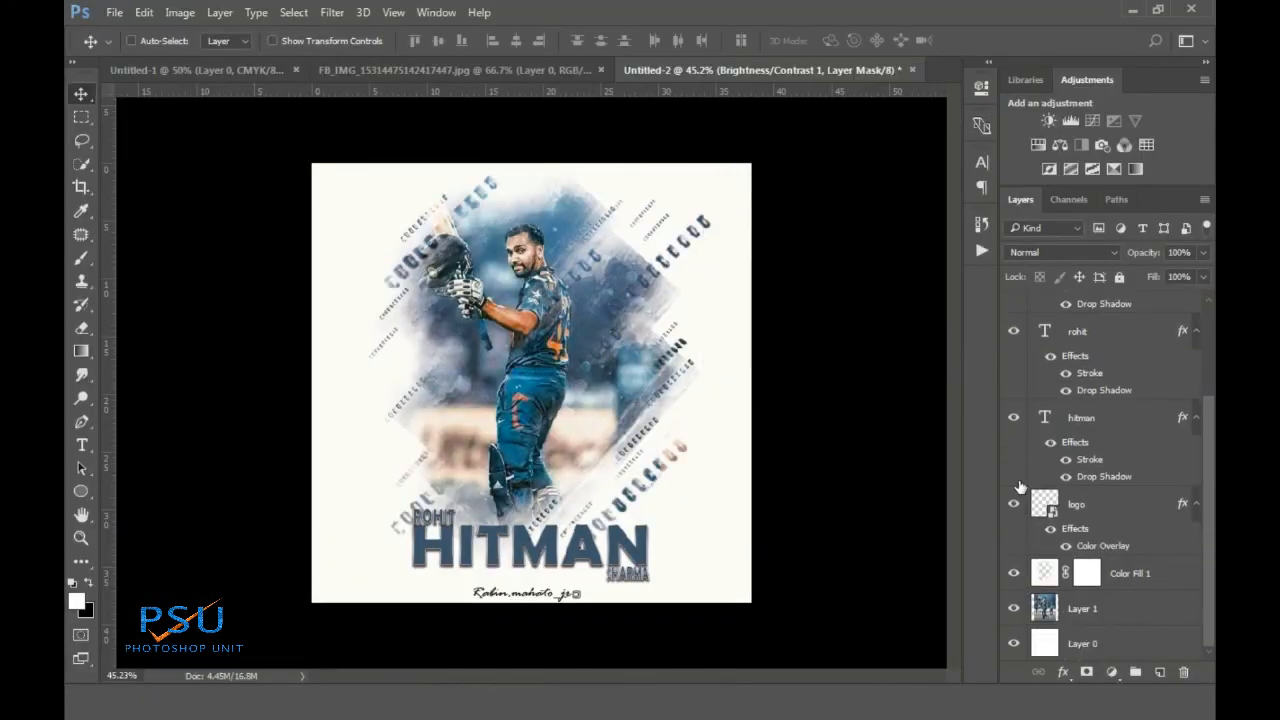
Merge all visible layers into a single Layer 1
right_click(1080, 610)
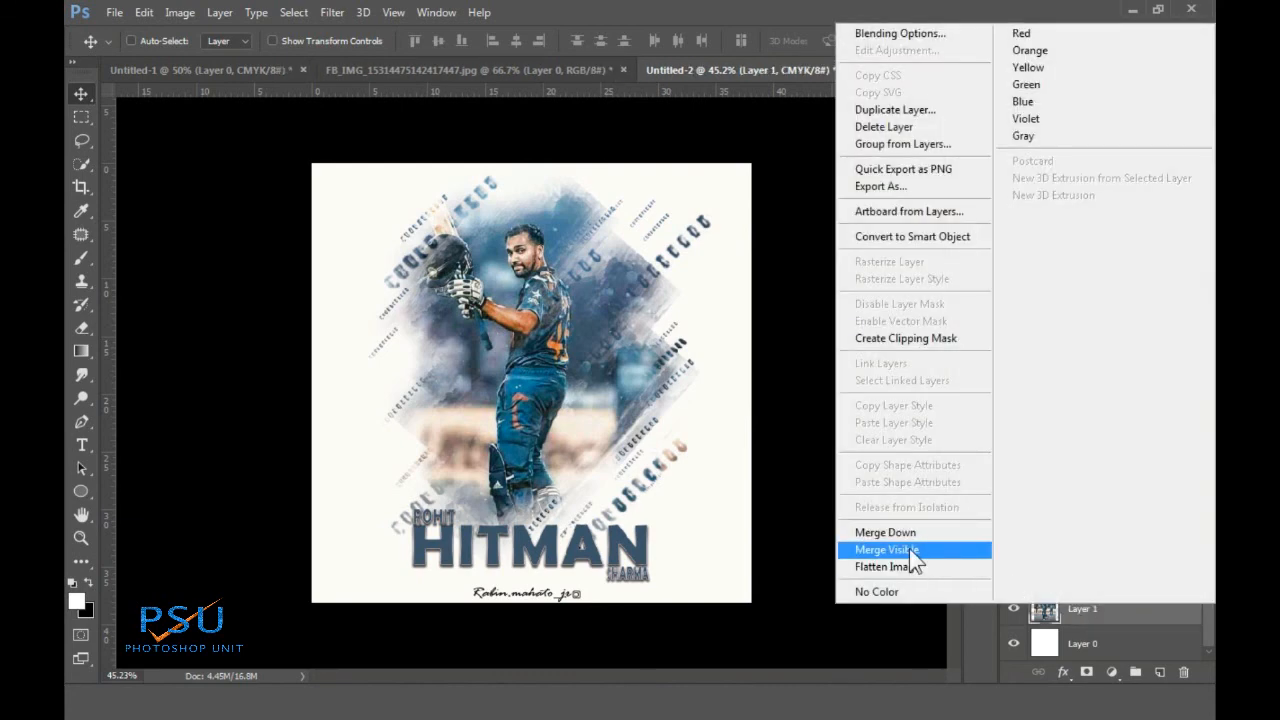
left_click(916, 551)
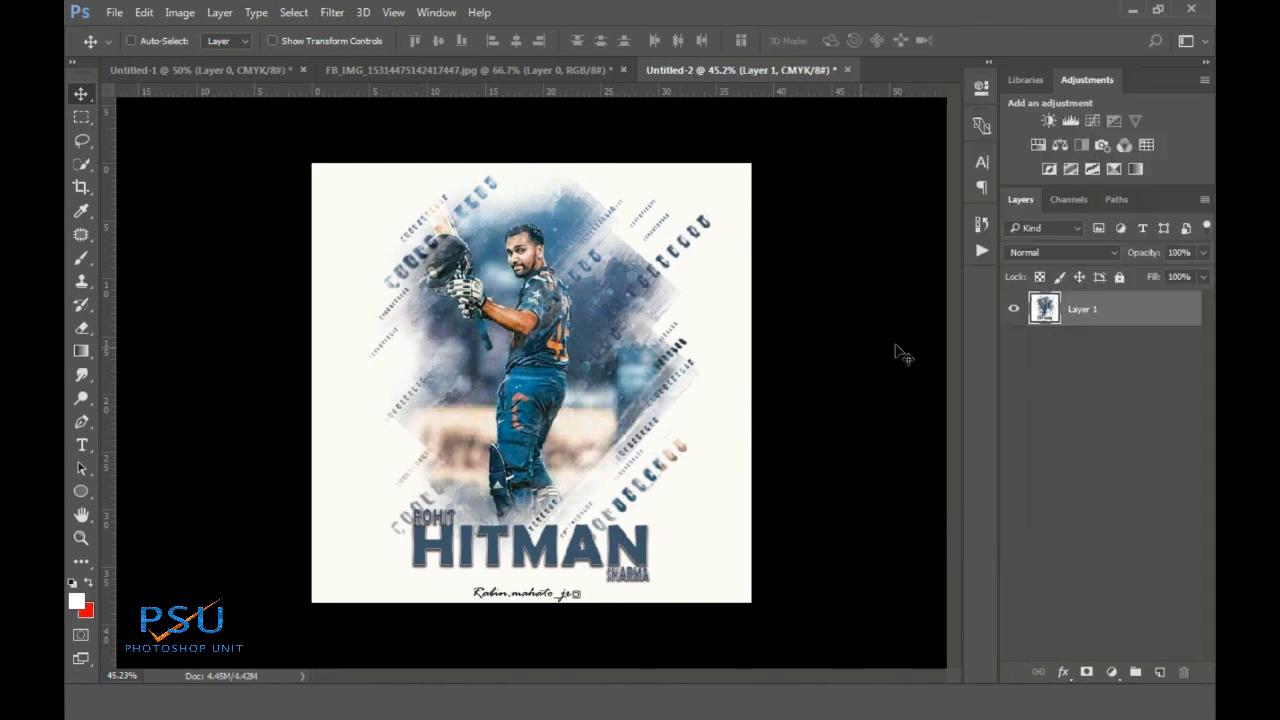
left_click(177, 12)
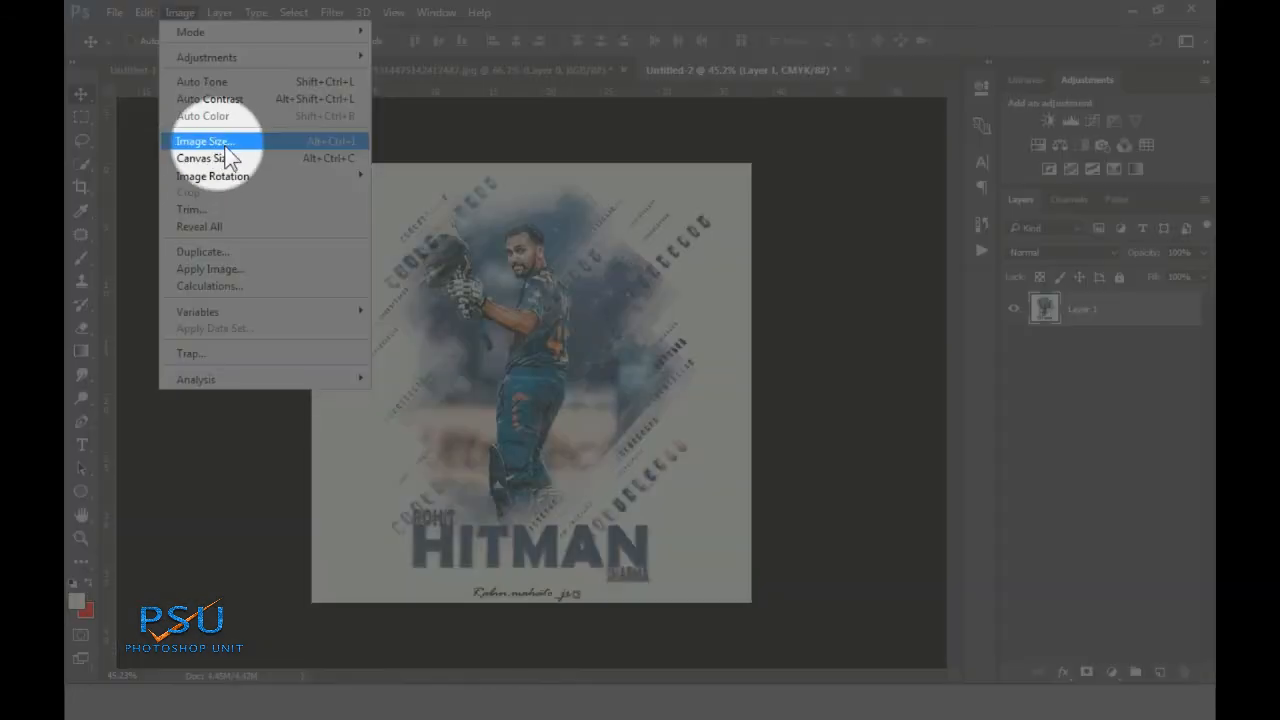
In Image Size, set resolution to 300 pixels/inch with width and height at 1080 px
left_click(225, 146)
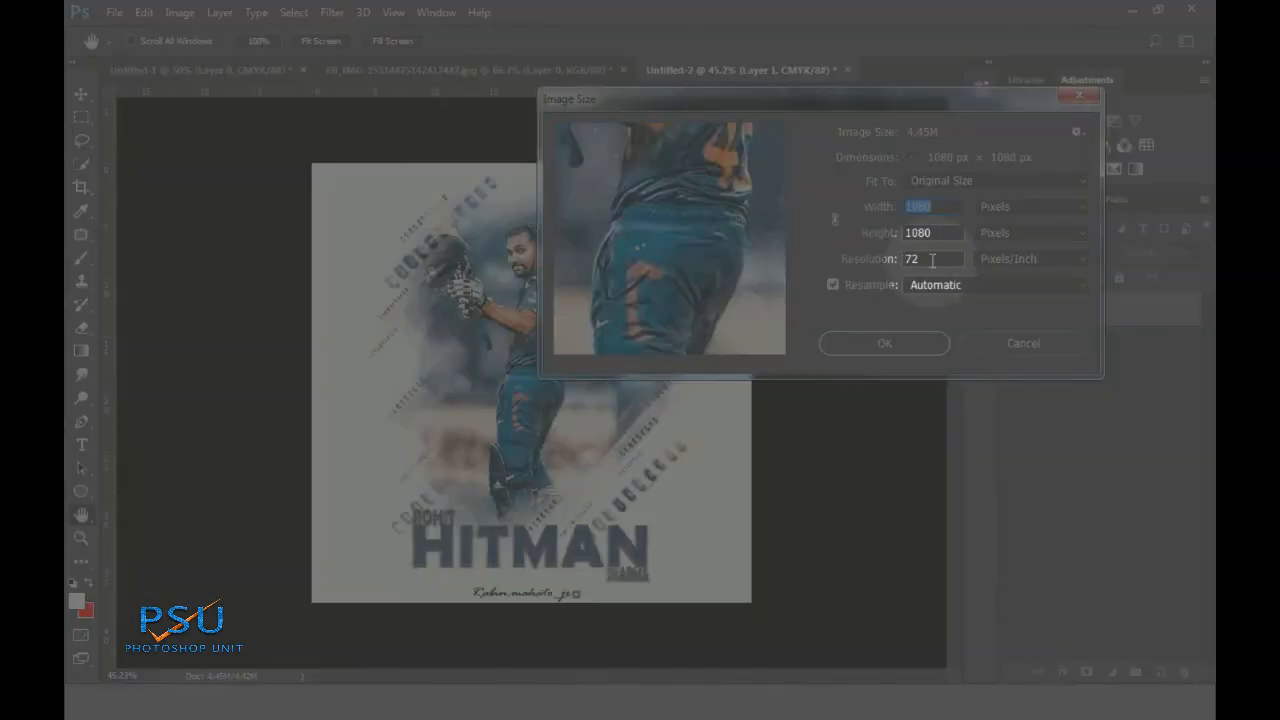
double_click(949, 259)
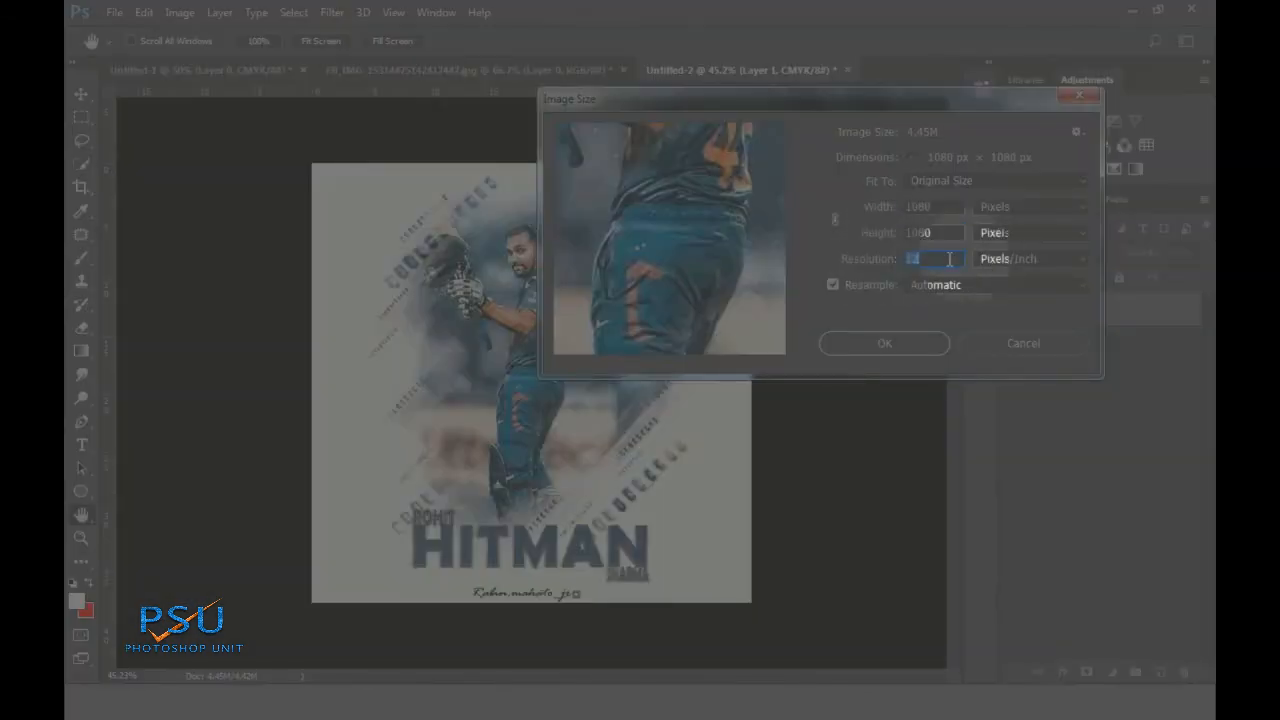
type("300")
double_click(925, 208)
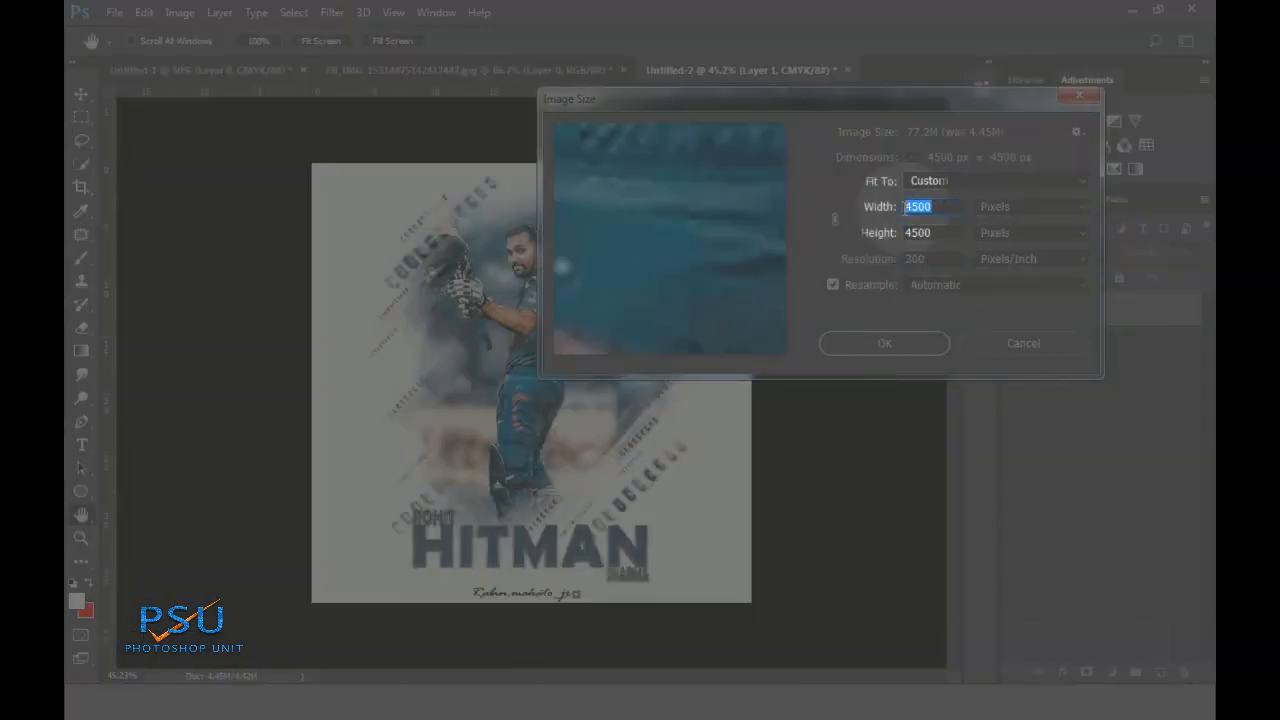
type("1080")
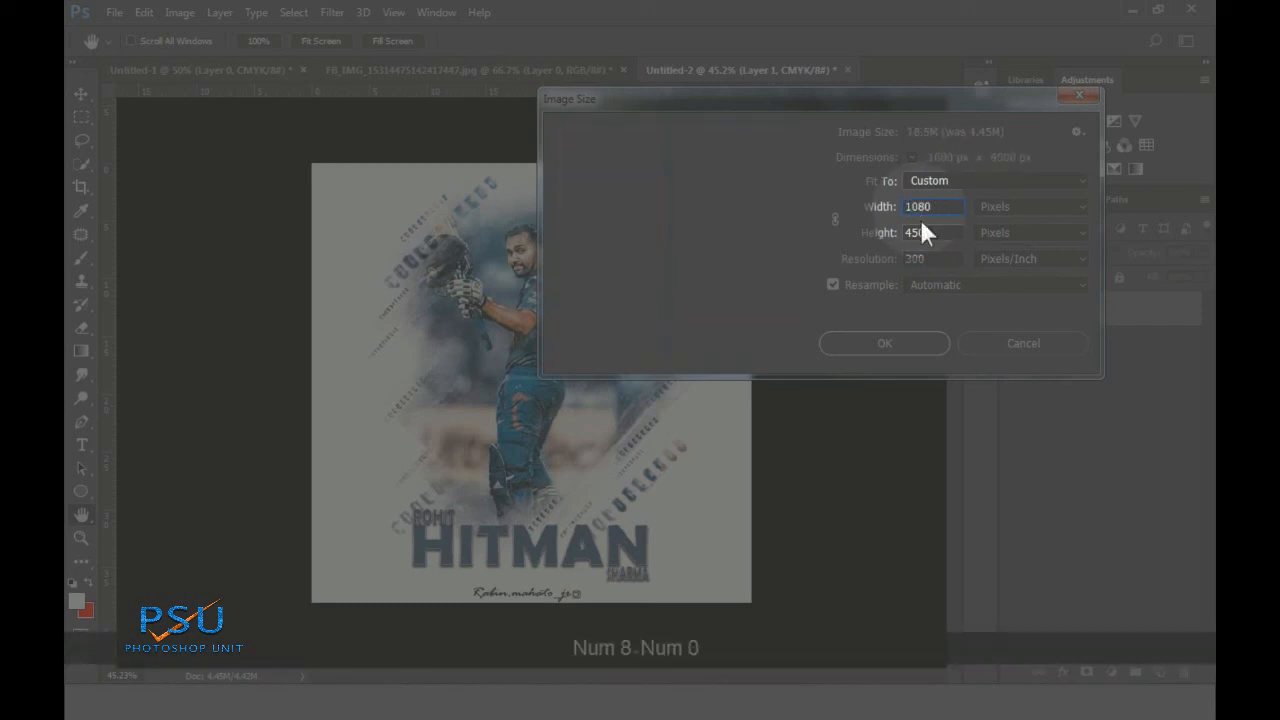
double_click(933, 233)
type("1080")
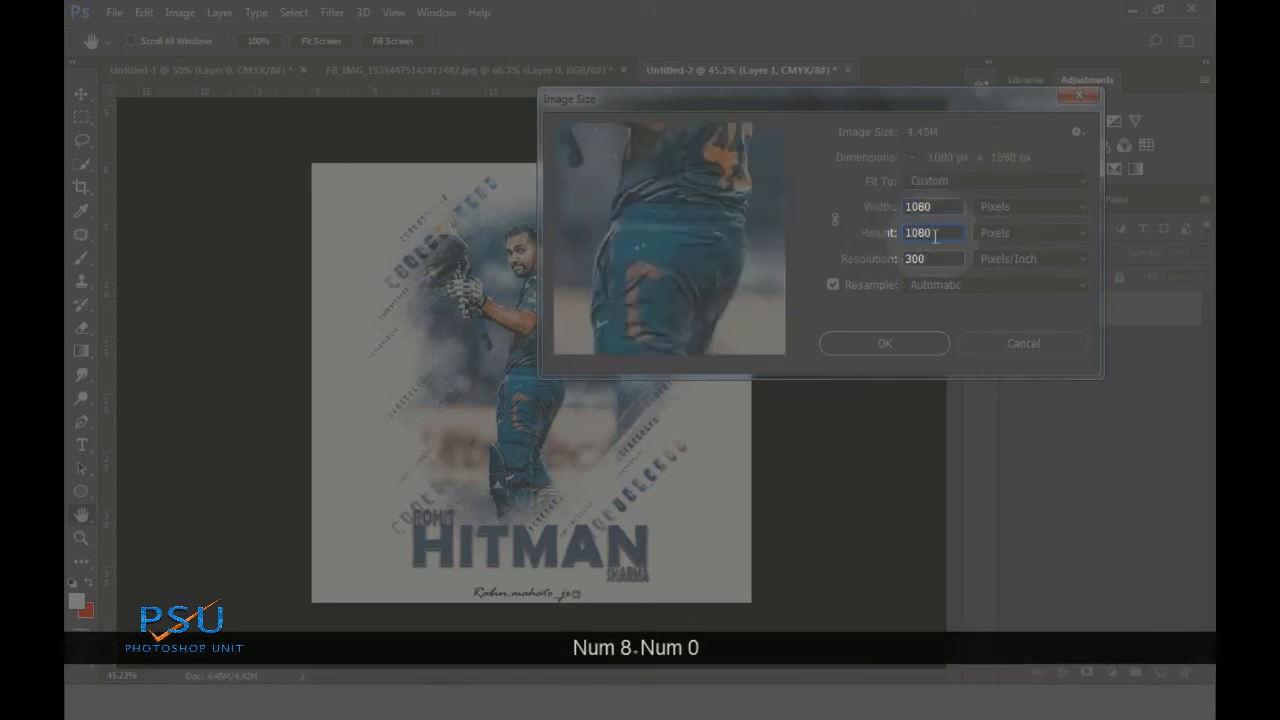
left_click(887, 343)
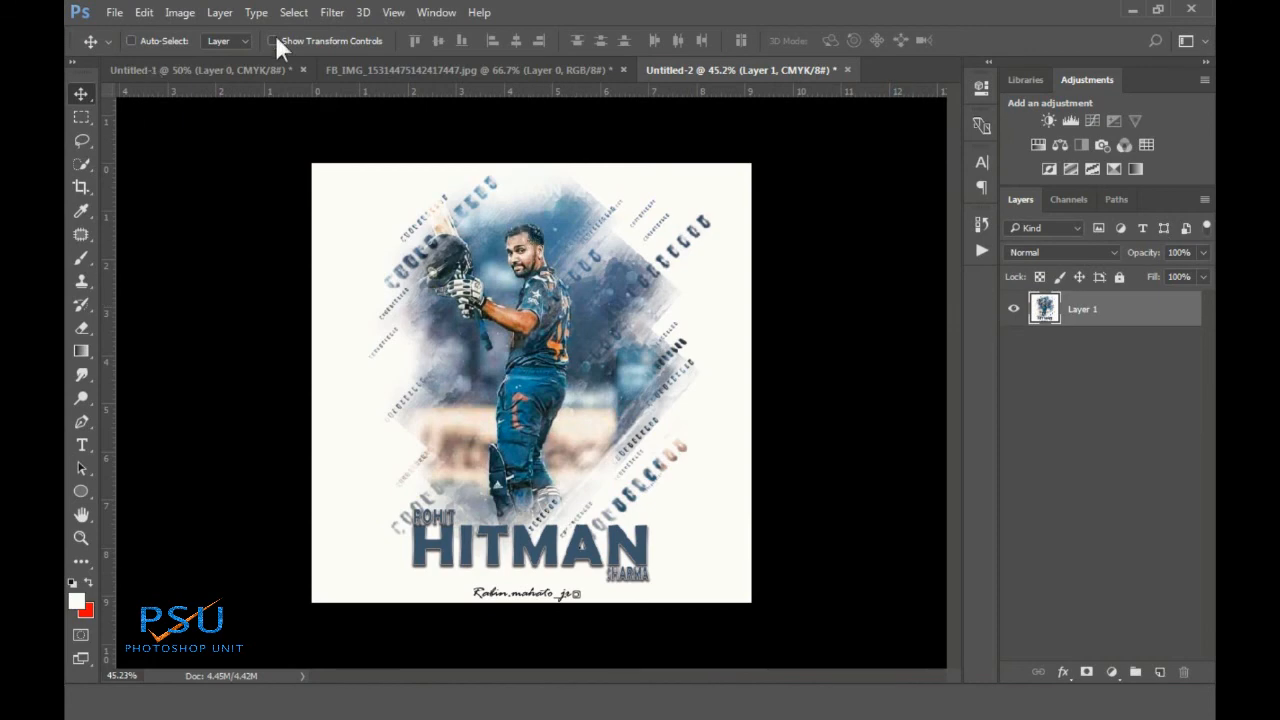
Reopen Image Size to confirm 300 ppi at 1080 × 1080 px, closing without changes
left_click(180, 12)
left_click(215, 145)
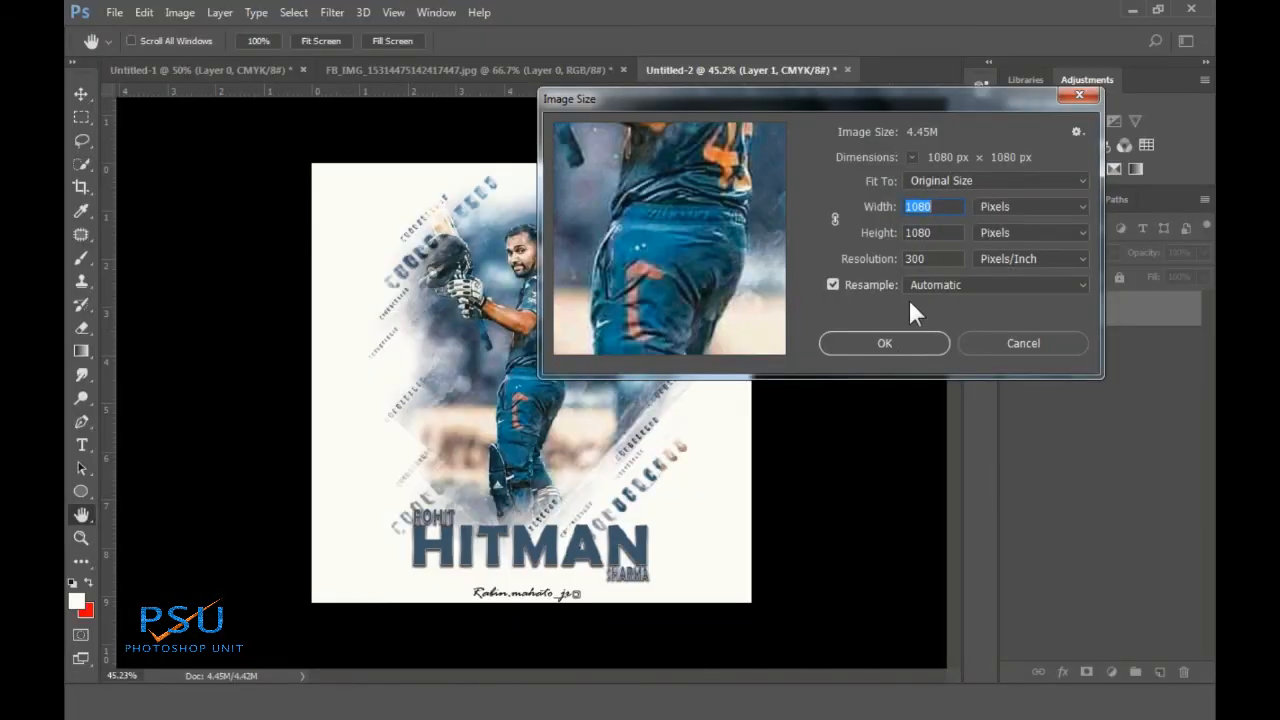
left_click(891, 343)
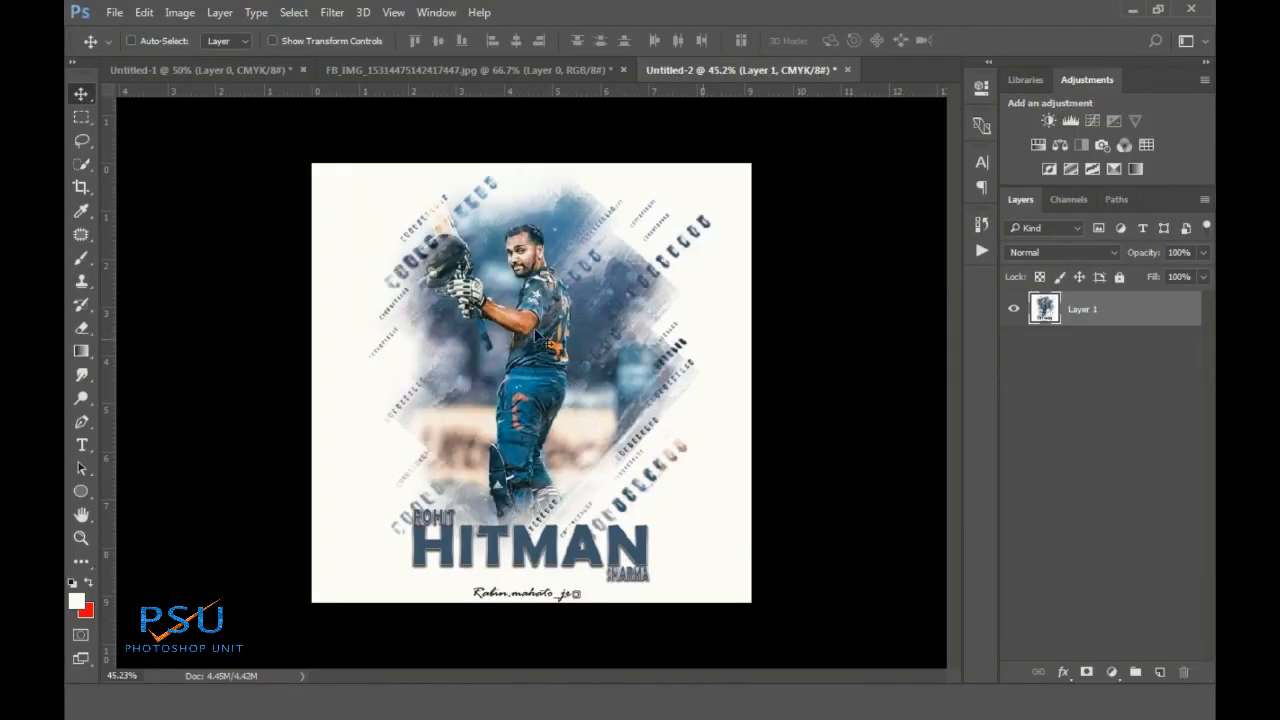
scroll(511, 318, "down", 2)
scroll(511, 322, "up", 3)
left_click(114, 12)
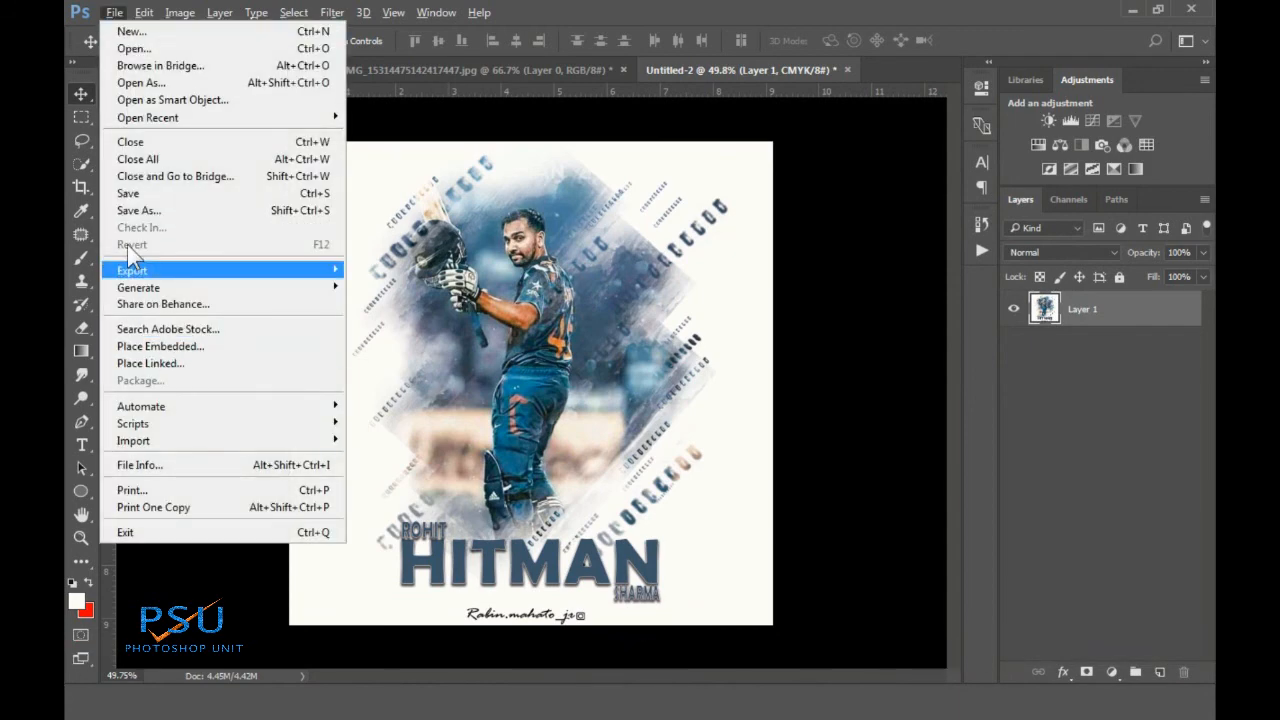
Save the poster to the Desktop as JPEG 'ROHIT' with Quality 12 (Maximum)
left_click(143, 209)
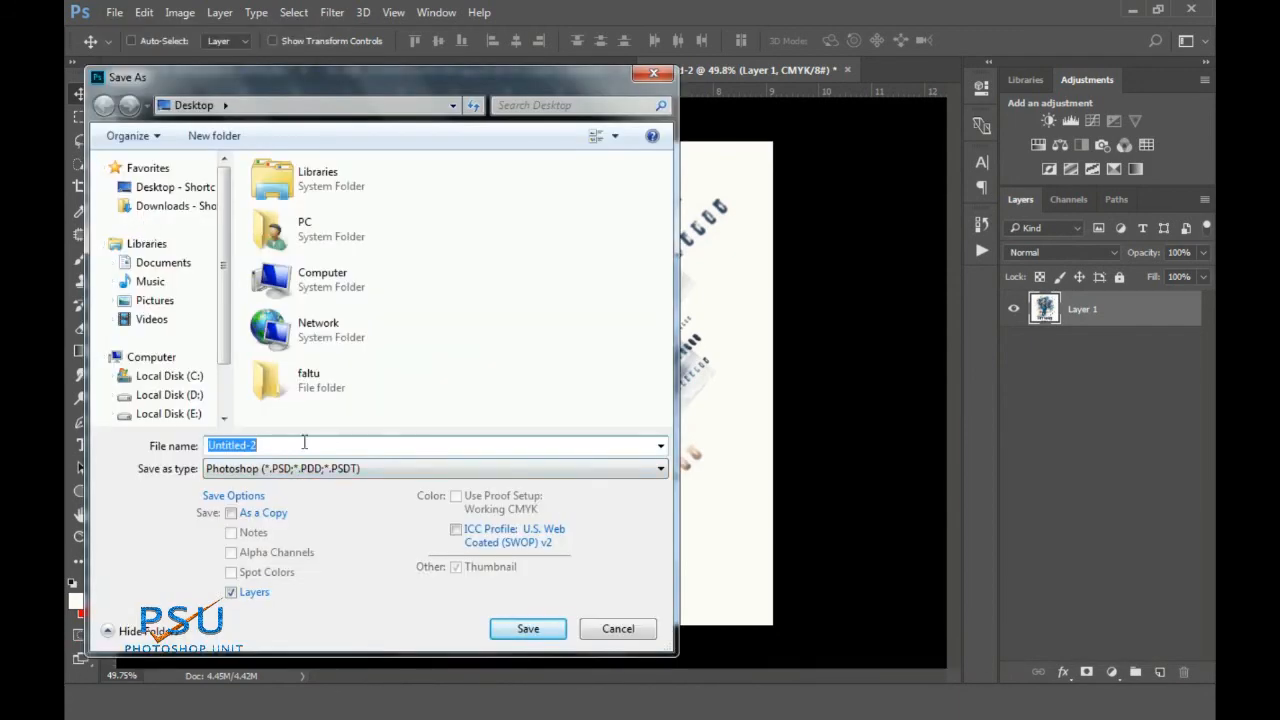
left_click(176, 190)
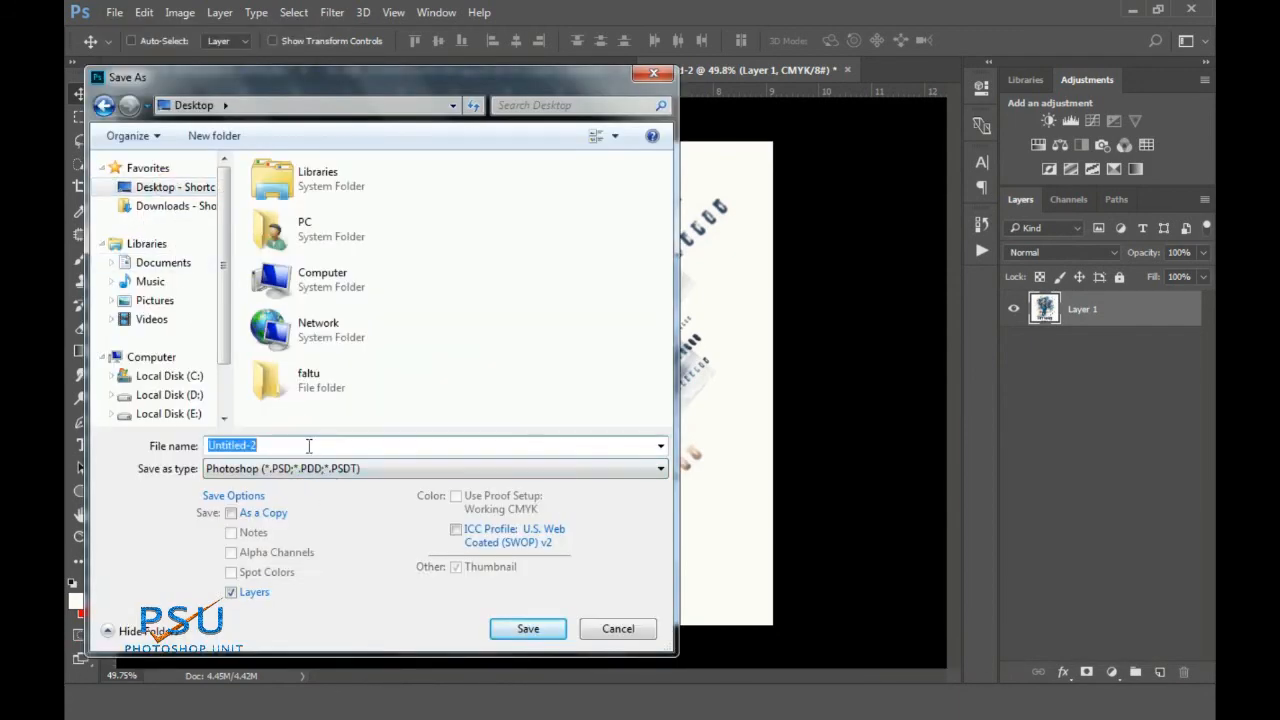
type("ROHIT")
left_click(312, 478)
left_click(290, 551)
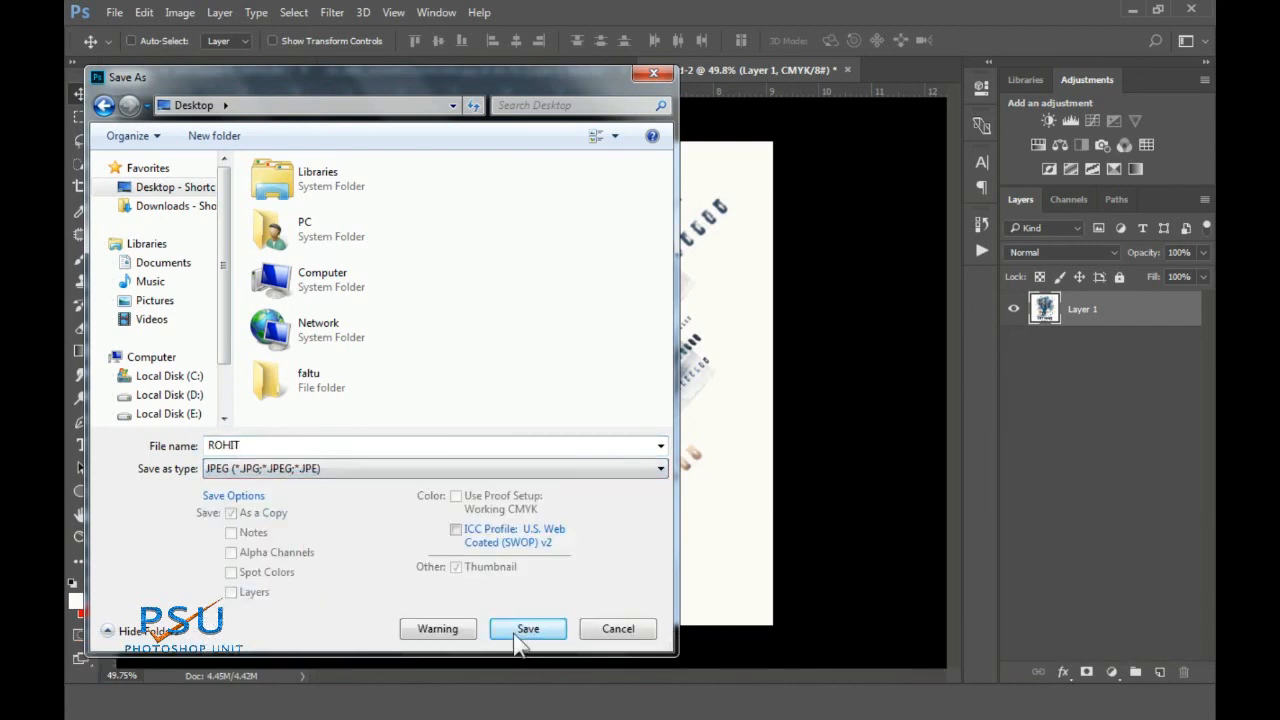
left_click(526, 627)
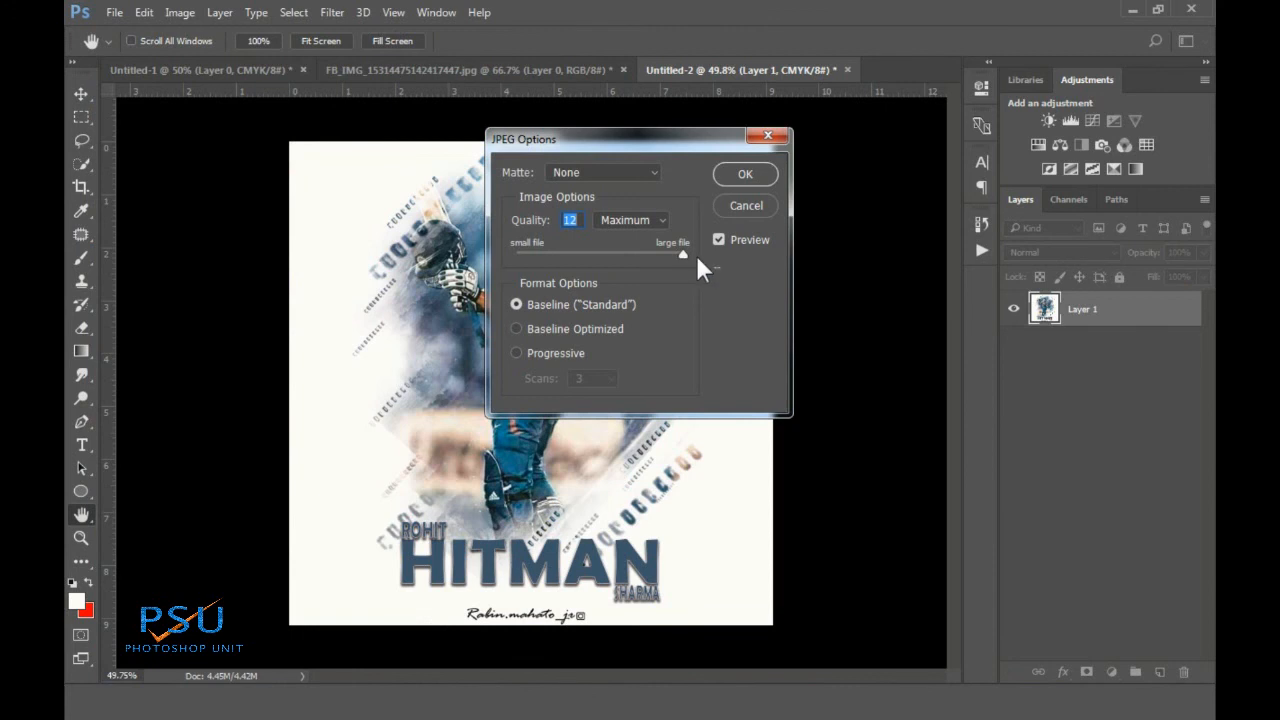
left_click(755, 174)
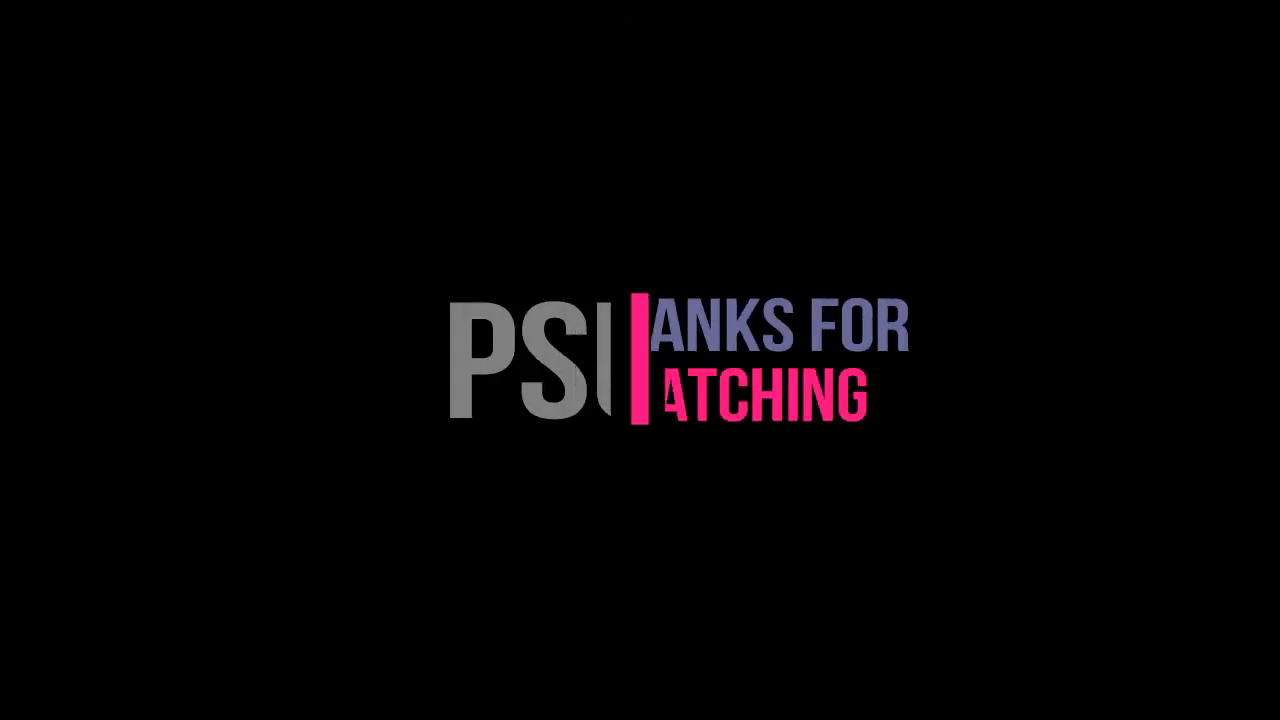